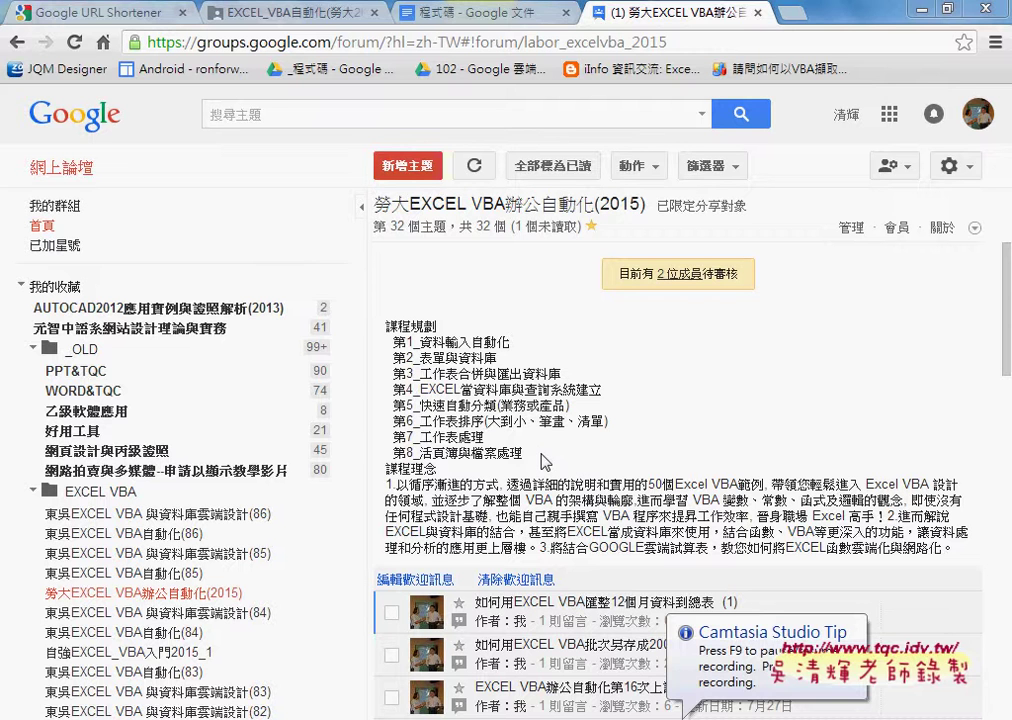
# Open the forum topic on merging 12 months into 總表 and its full blog post in a new tab.
pyautogui.tripleClick(545, 453)
pyautogui.click(556, 455)
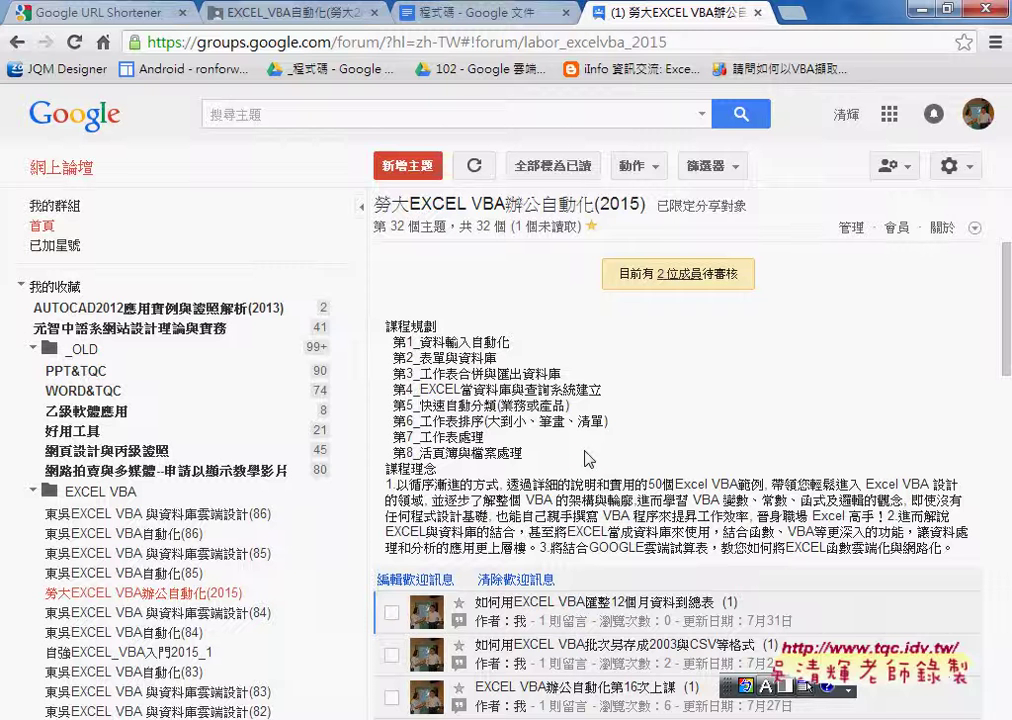
pyautogui.scroll(-1, 588, 459)
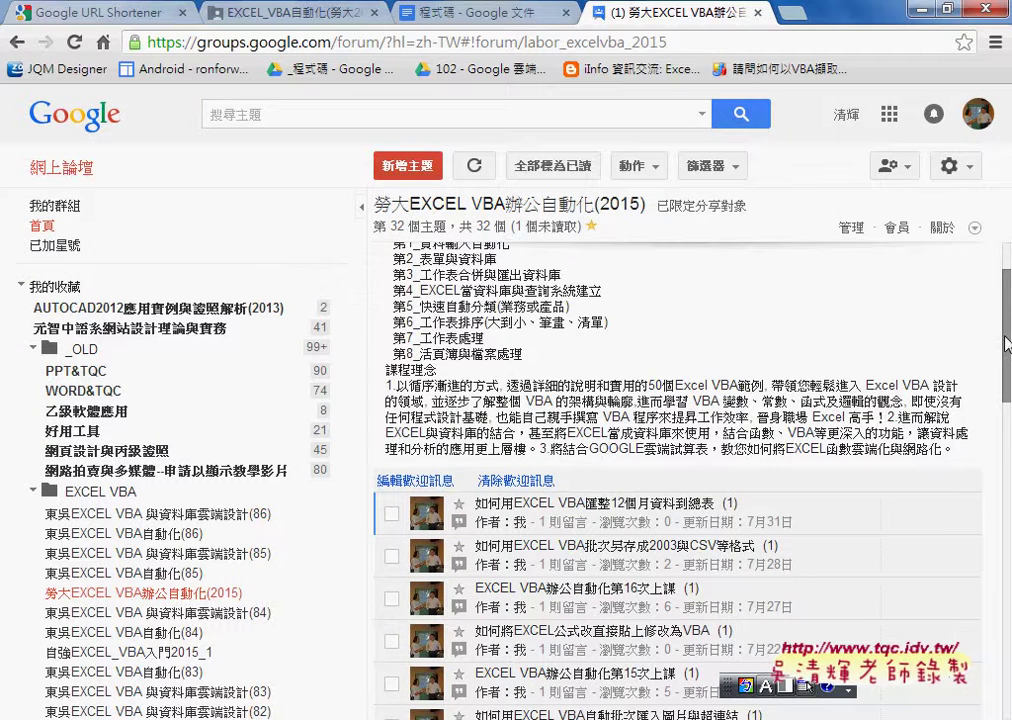
pyautogui.moveTo(1007, 350); pyautogui.dragTo(1005, 672)
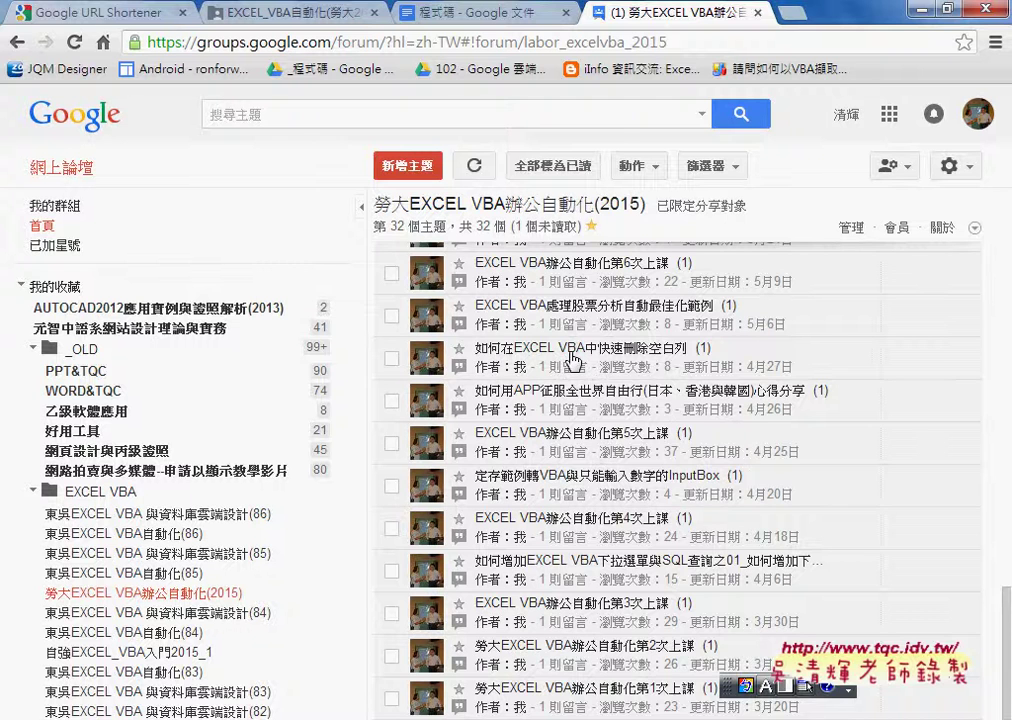
pyautogui.scroll(1, 574, 358)
pyautogui.scroll(2, 620, 445)
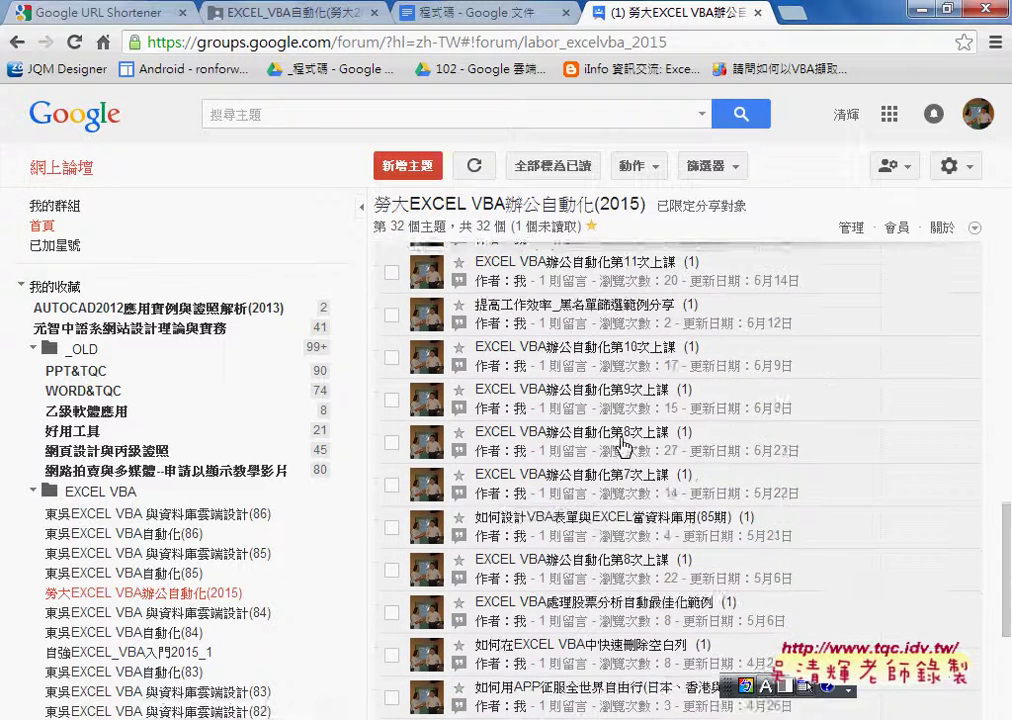
pyautogui.scroll(1, 614, 272)
pyautogui.scroll(1, 610, 368)
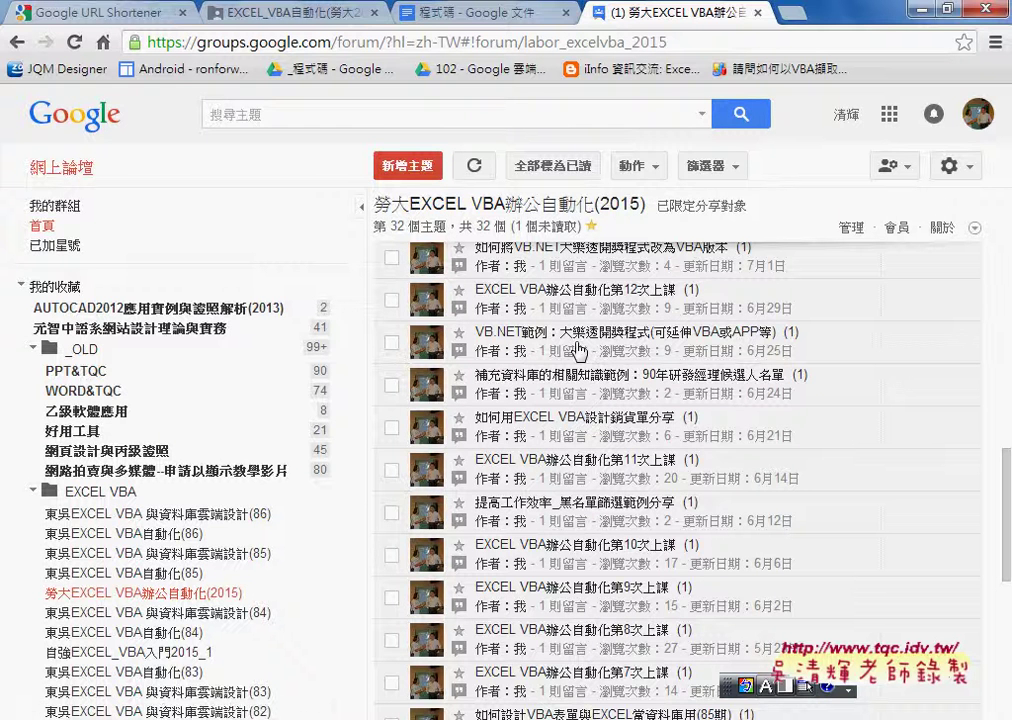
pyautogui.scroll(1, 604, 352)
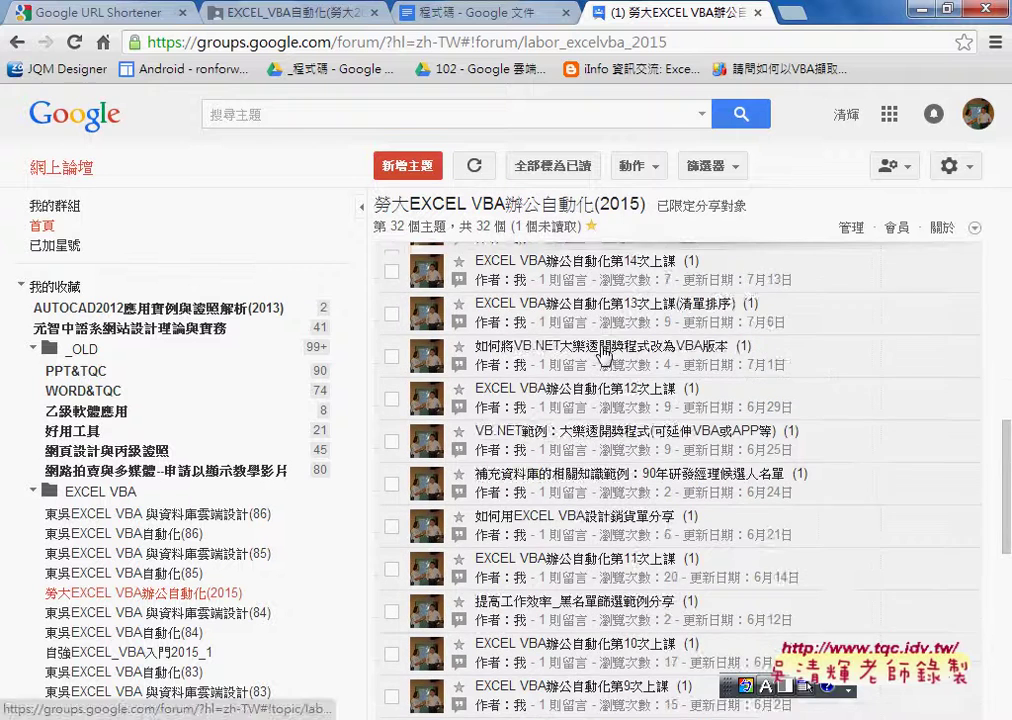
pyautogui.scroll(3, 604, 352)
pyautogui.scroll(2, 604, 352)
pyautogui.scroll(4, 604, 354)
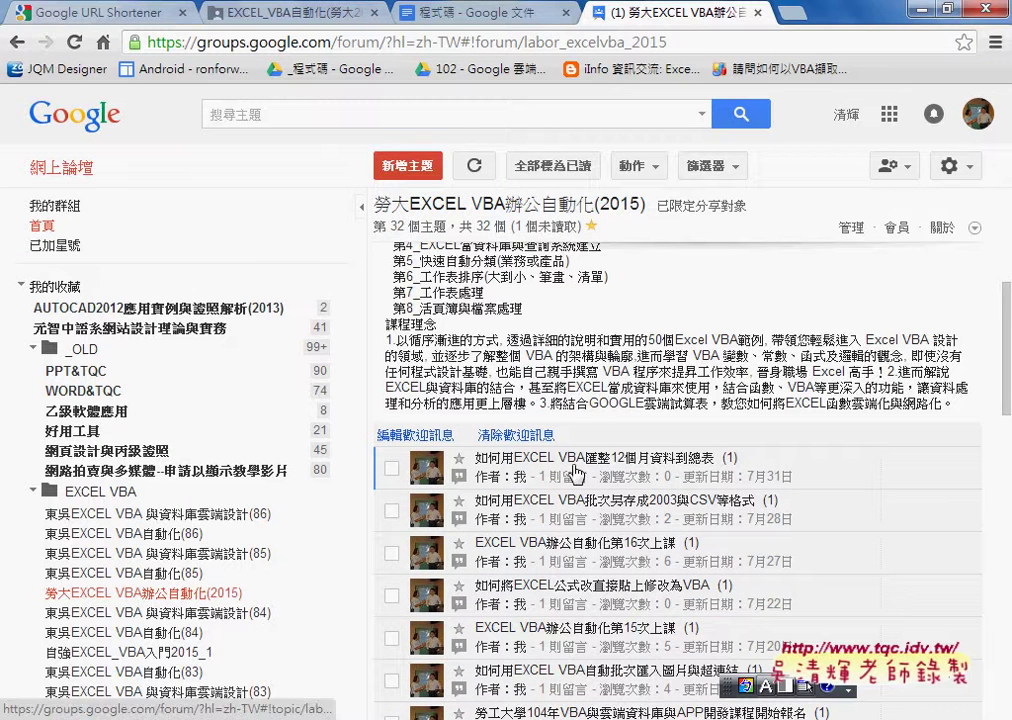
pyautogui.click(575, 467)
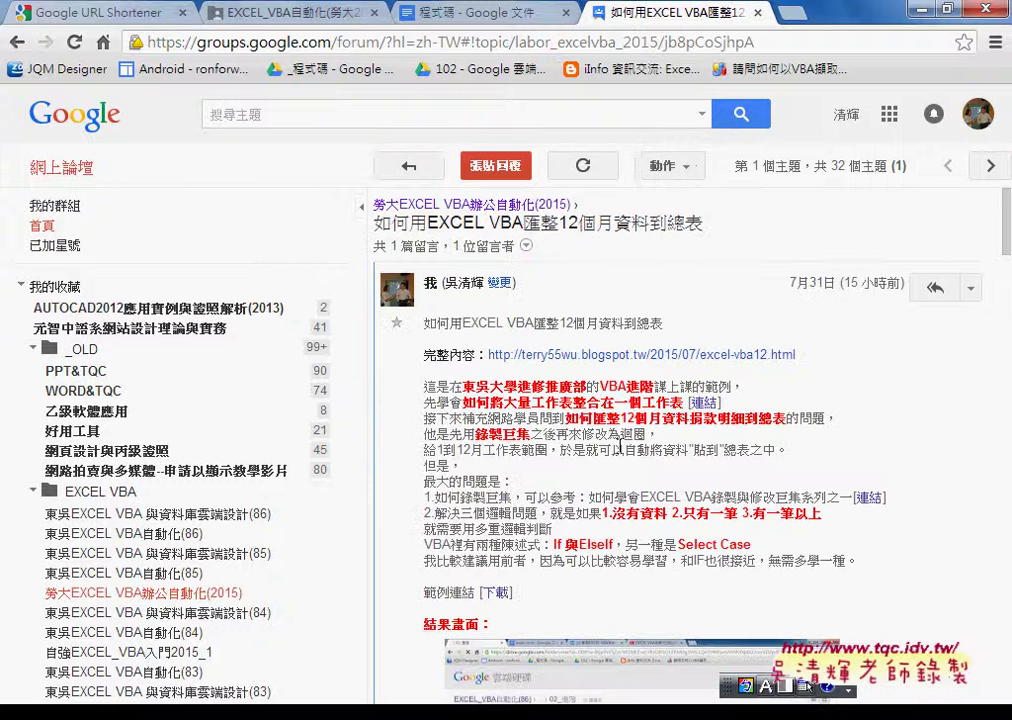
pyautogui.middleClick(695, 358)
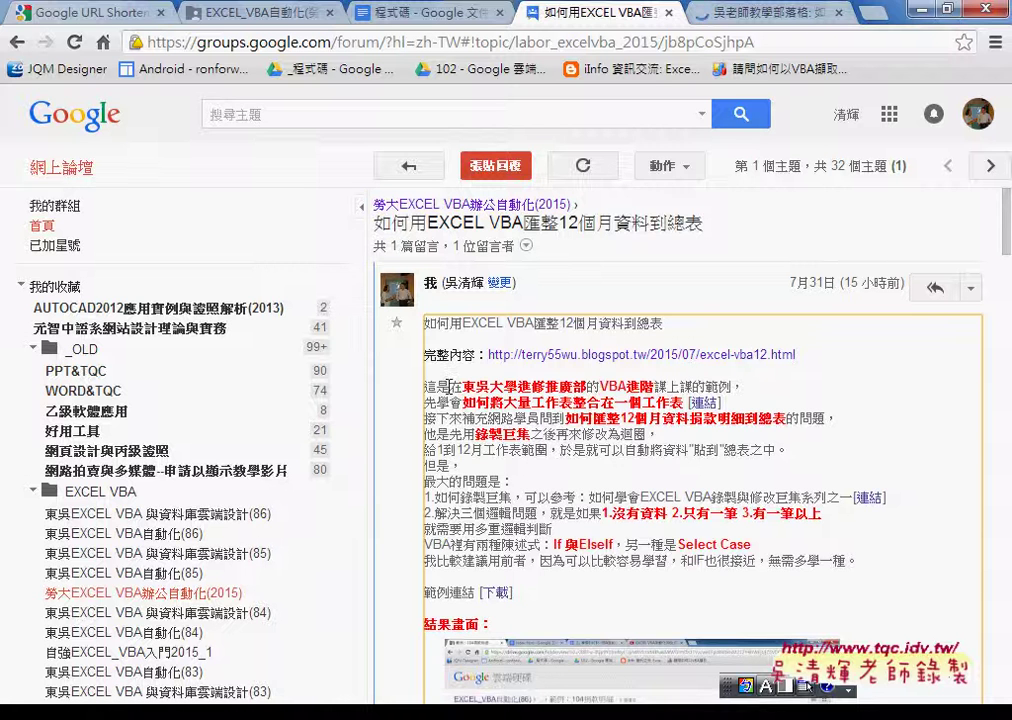
# Highlight the blog's points on merging many worksheets, 如何錄製巨集, and the no-data and one-record conditions.
pyautogui.moveTo(463, 402); pyautogui.dragTo(686, 402)
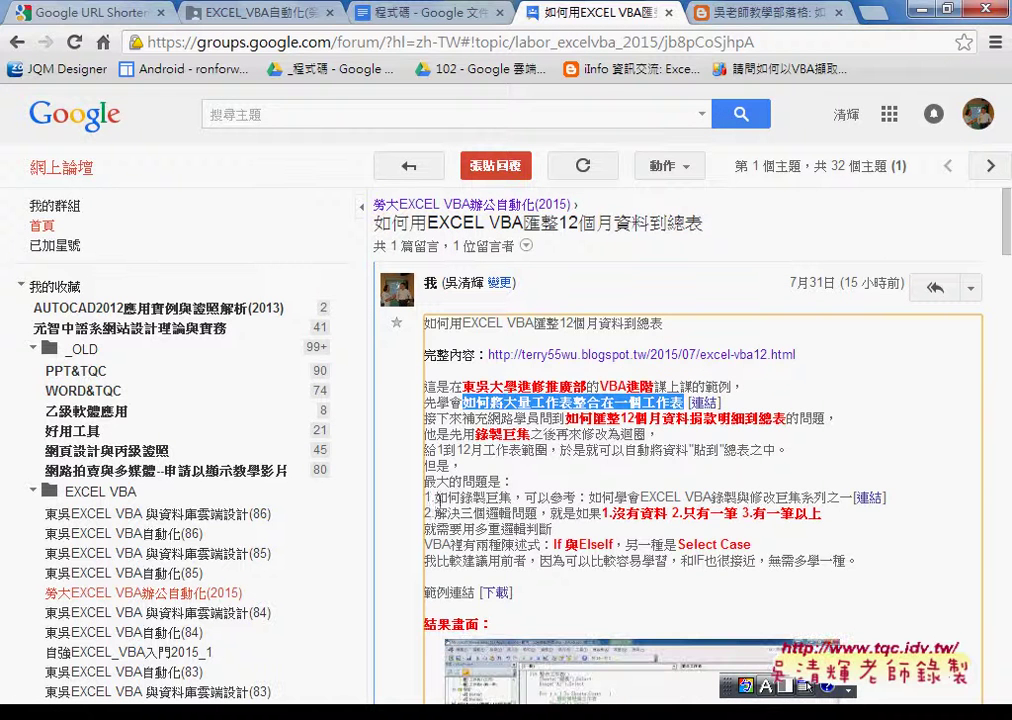
pyautogui.moveTo(435, 497); pyautogui.dragTo(515, 497)
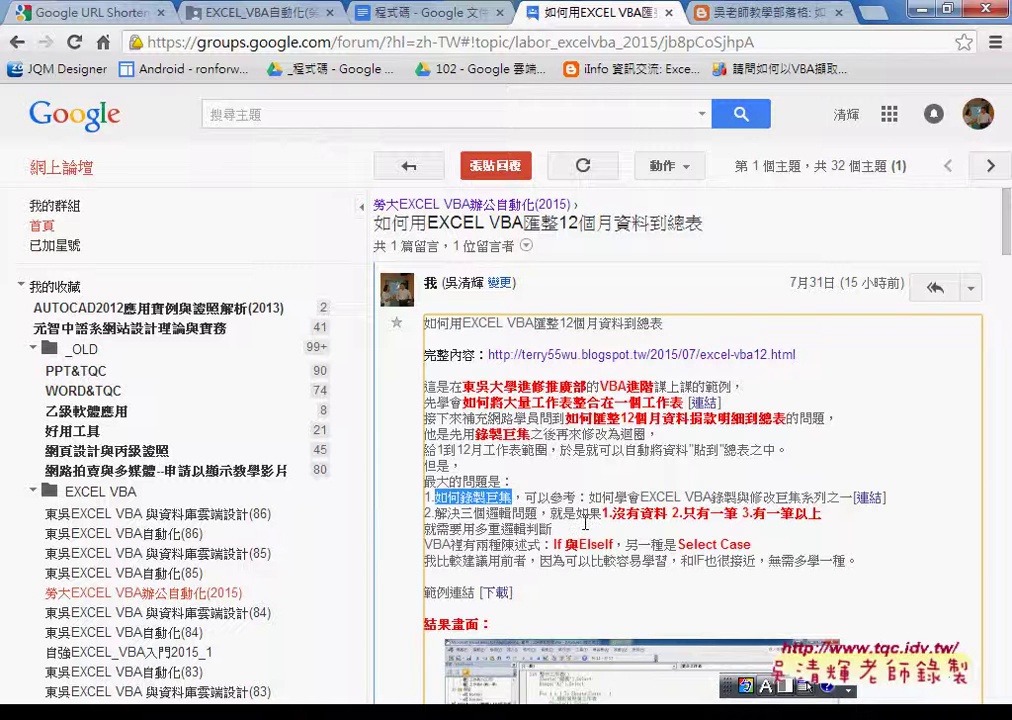
pyautogui.click(604, 514)
pyautogui.moveTo(604, 514); pyautogui.dragTo(668, 514)
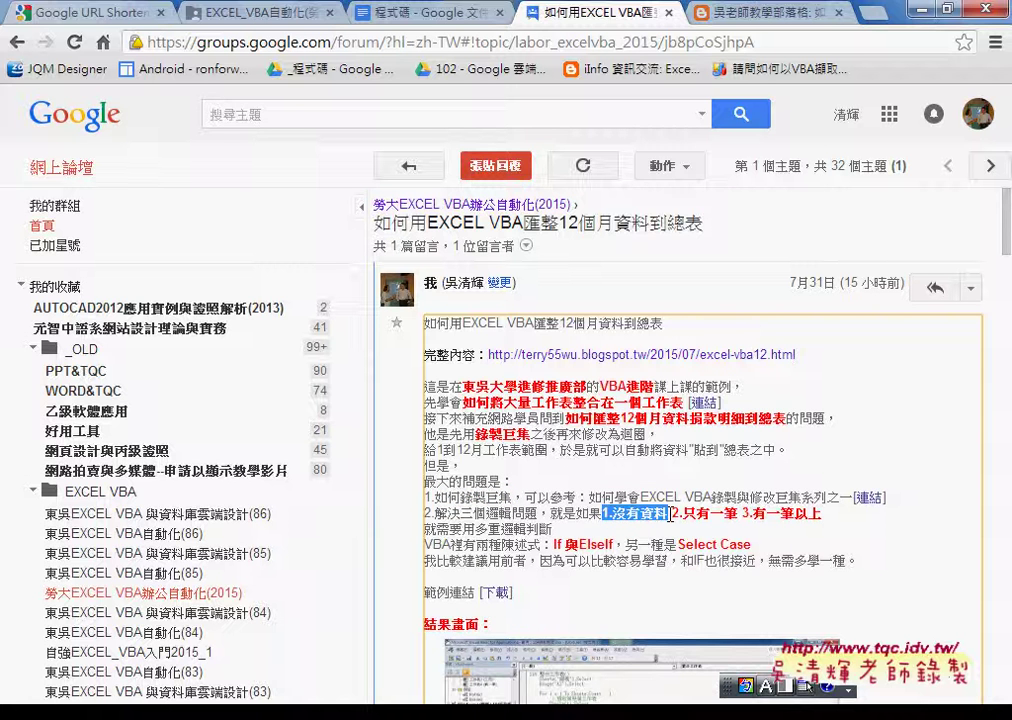
pyautogui.moveTo(680, 514); pyautogui.dragTo(731, 518)
pyautogui.click(792, 517)
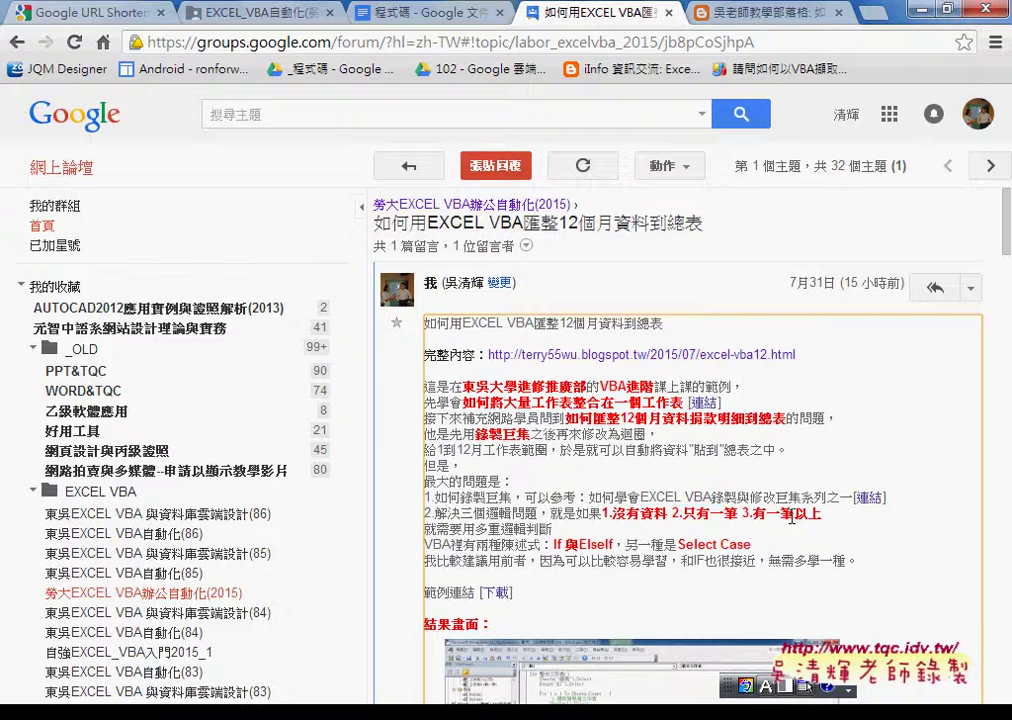
# In the donation workbook, try selecting sheet 1's data from A3 with Ctrl+Shift+Right and Ctrl+Shift+Down.
pyautogui.hotkey('alt', 'Tab')
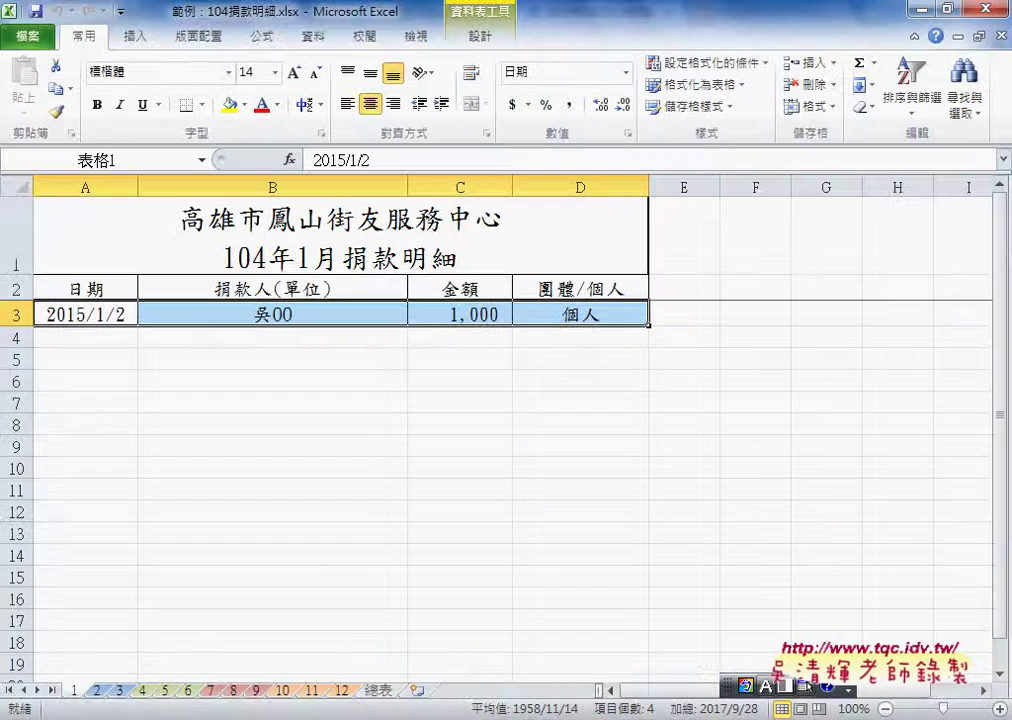
pyautogui.moveTo(87, 314); pyautogui.dragTo(600, 316)
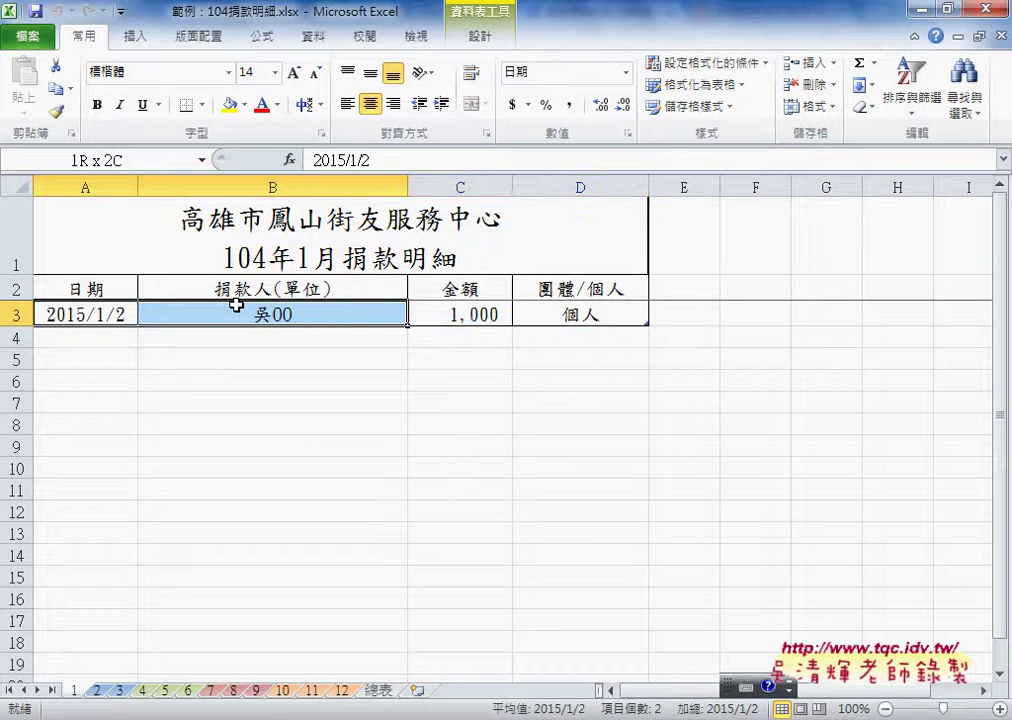
pyautogui.click(378, 690)
pyautogui.click(80, 693)
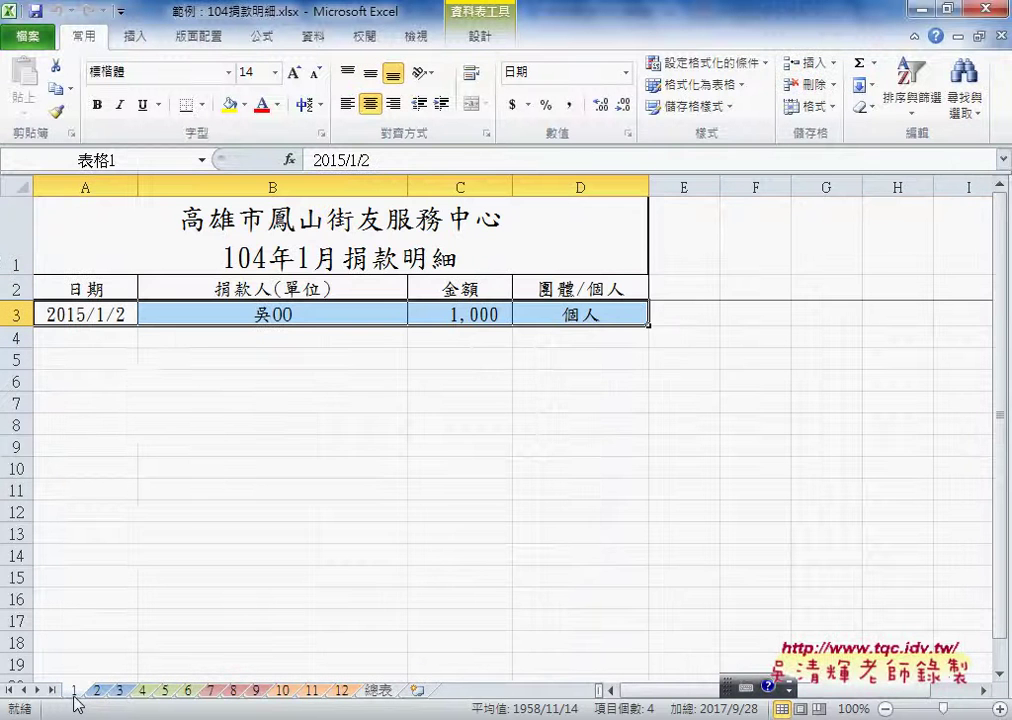
pyautogui.click(78, 310)
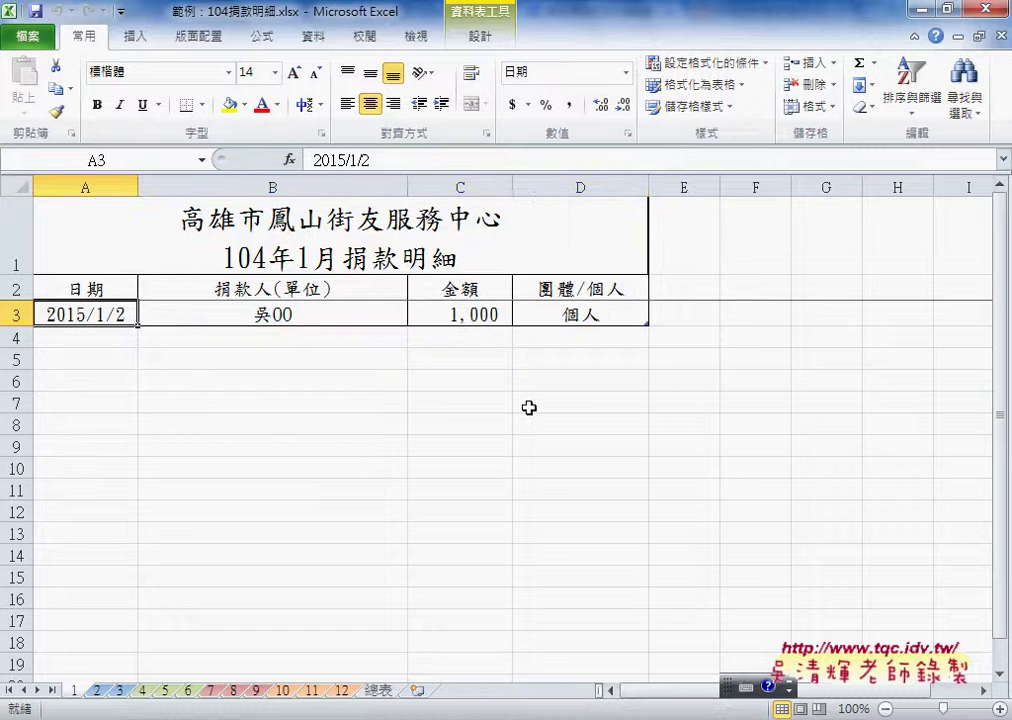
pyautogui.hotkey('ctrl', 'shift', 'Right')
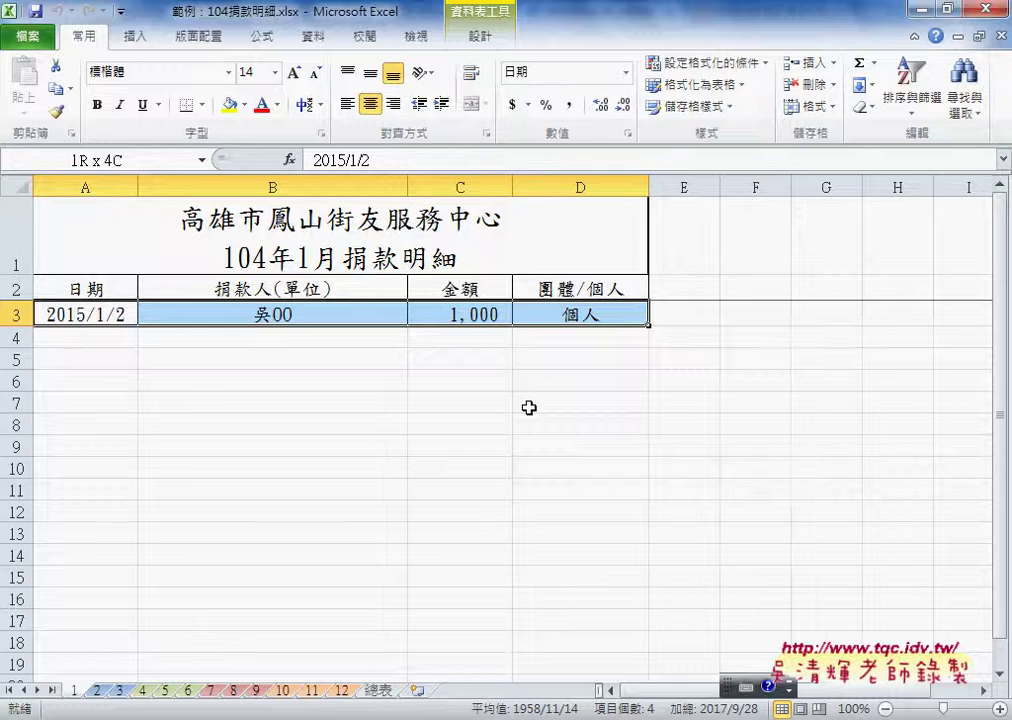
pyautogui.hotkey('ctrl', 'shift', 'Down')
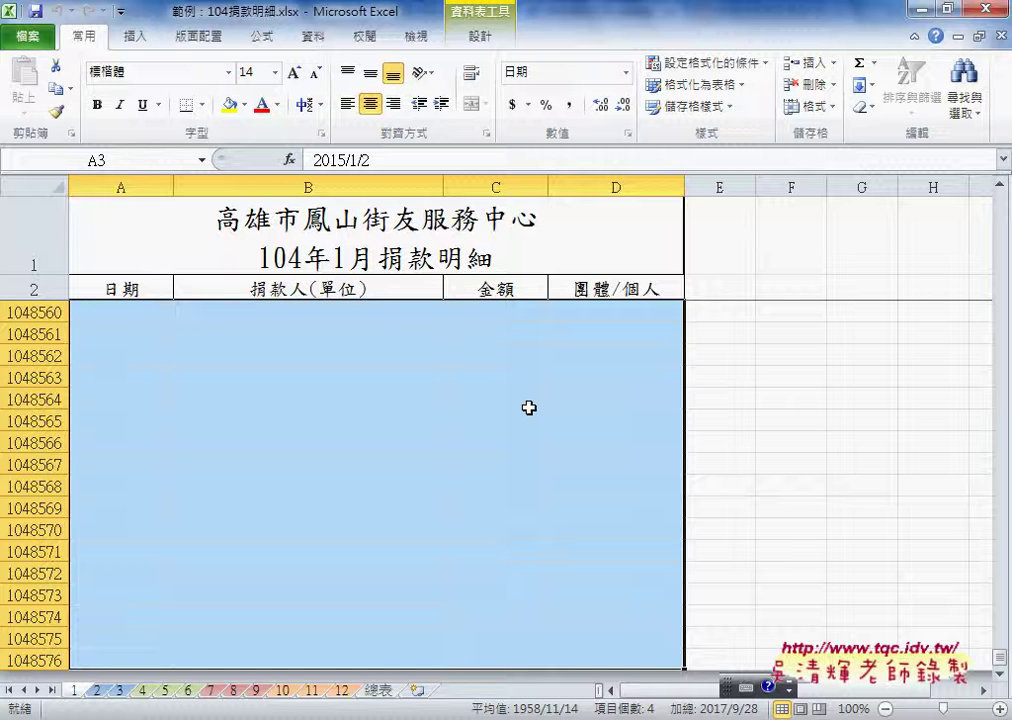
pyautogui.scroll(8, 528, 408)
pyautogui.scroll(5, 528, 408)
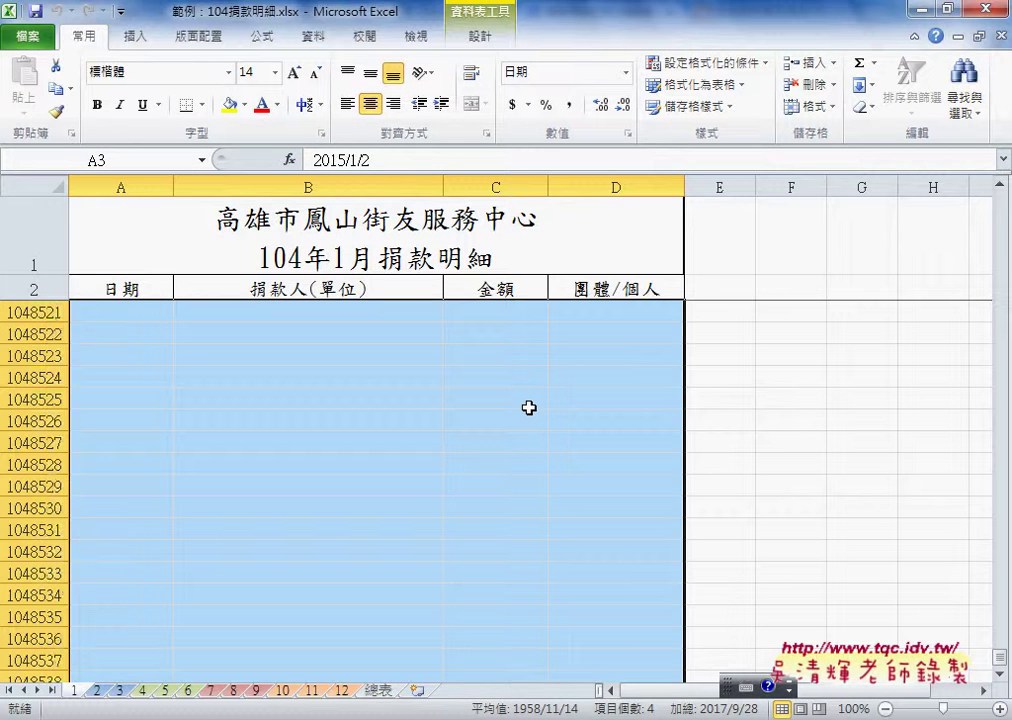
pyautogui.click(527, 400)
pyautogui.click(149, 395)
pyautogui.hotkey('ctrl', 'Up')
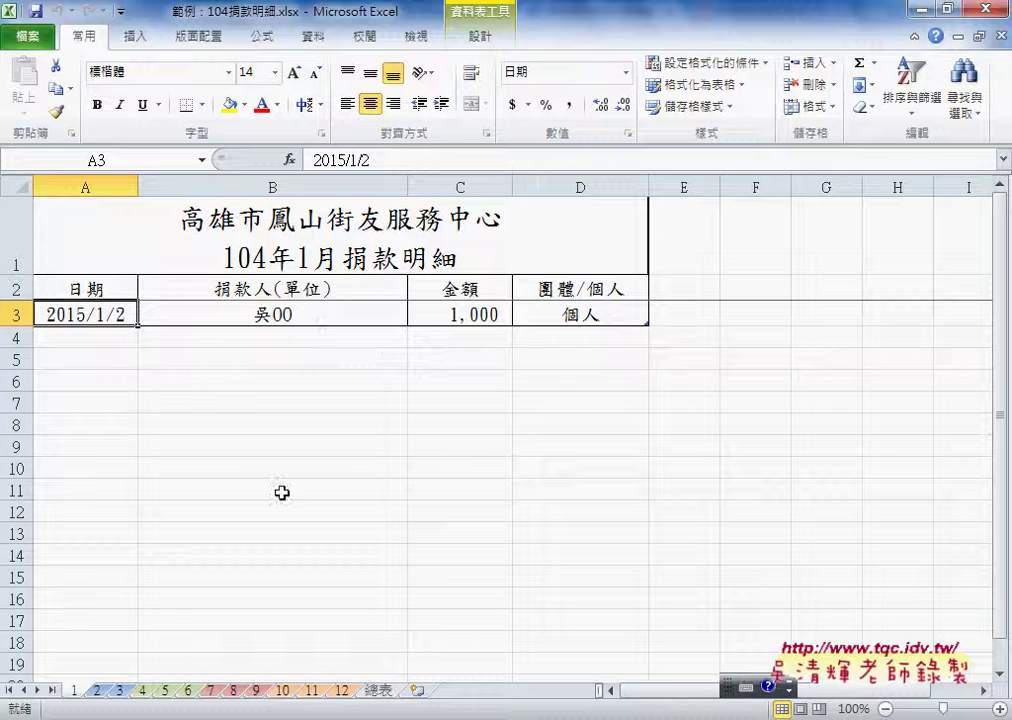
# Copy sheet 3's March donation rows A3:D4 and pick A2 on the 總表 sheet.
pyautogui.click(120, 690)
pyautogui.click(86, 314)
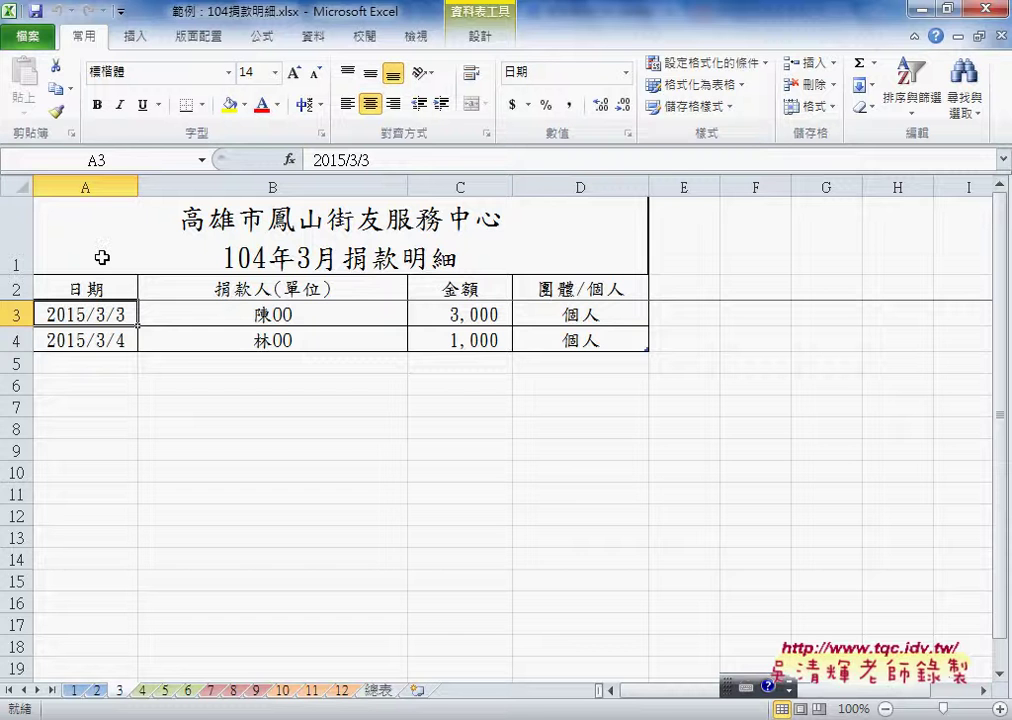
pyautogui.hotkey('ctrl', 'shift', 'Right')
pyautogui.hotkey('ctrl', 'shift', 'Down')
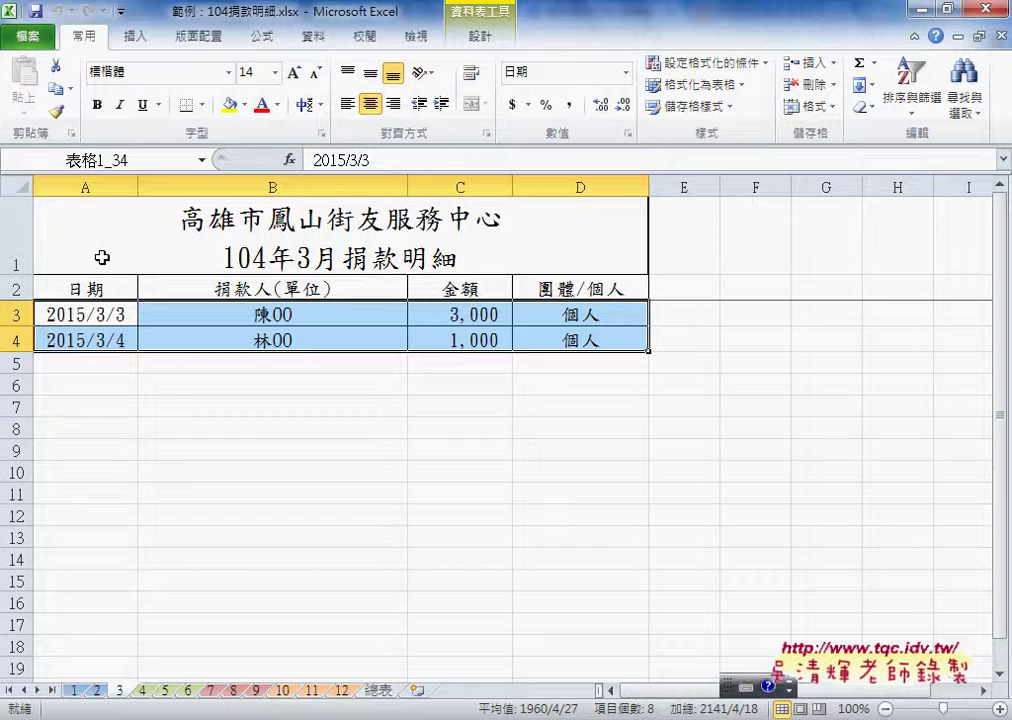
pyautogui.hotkey('ctrl', 'c')
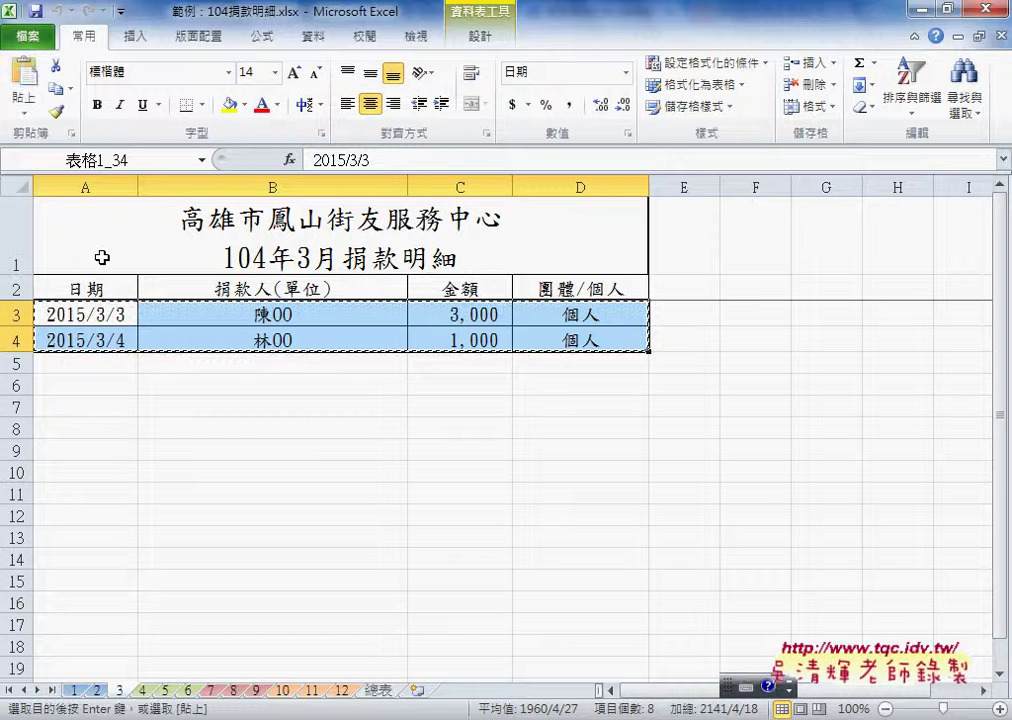
pyautogui.click(380, 690)
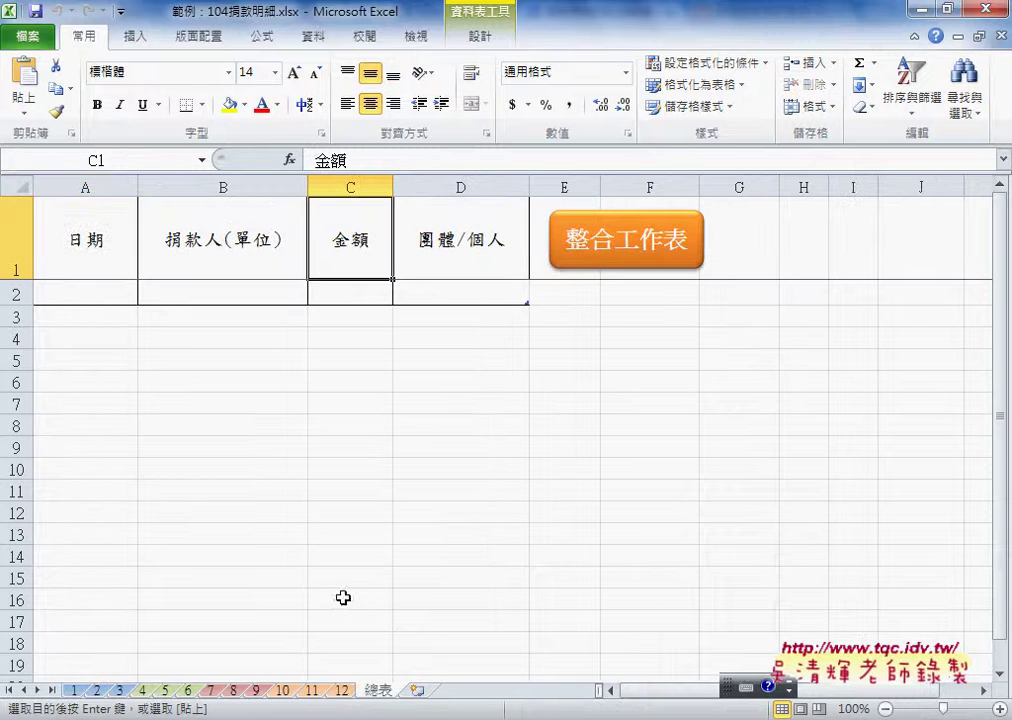
pyautogui.click(93, 297)
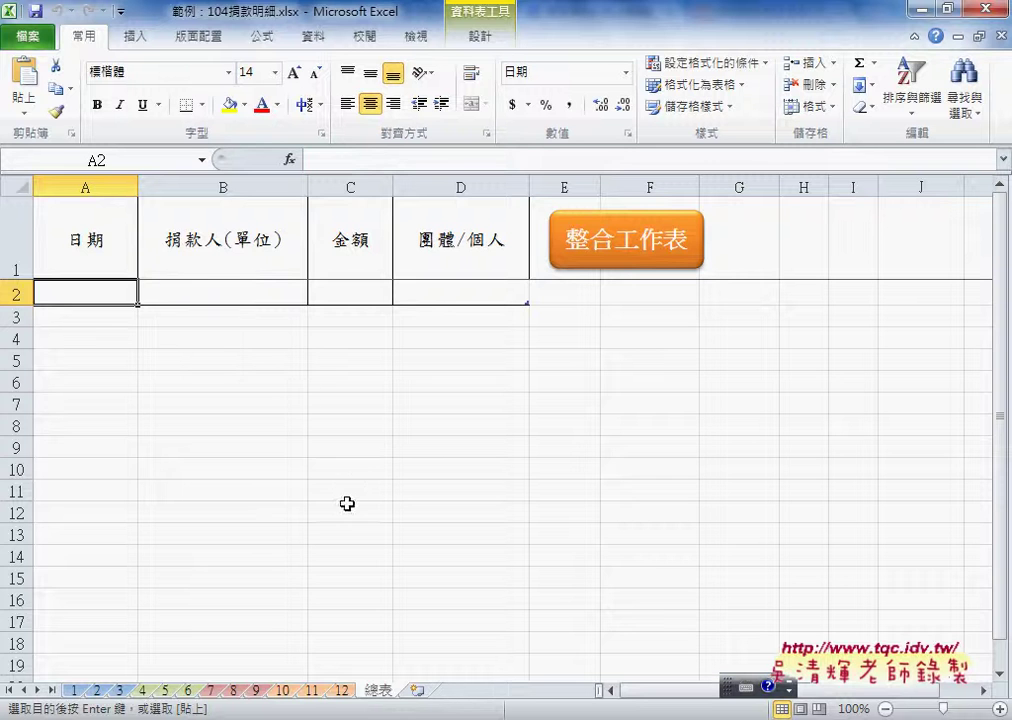
# Enable the Developer (開發人員) tab through Excel Options' ribbon customization.
pyautogui.click(373, 440)
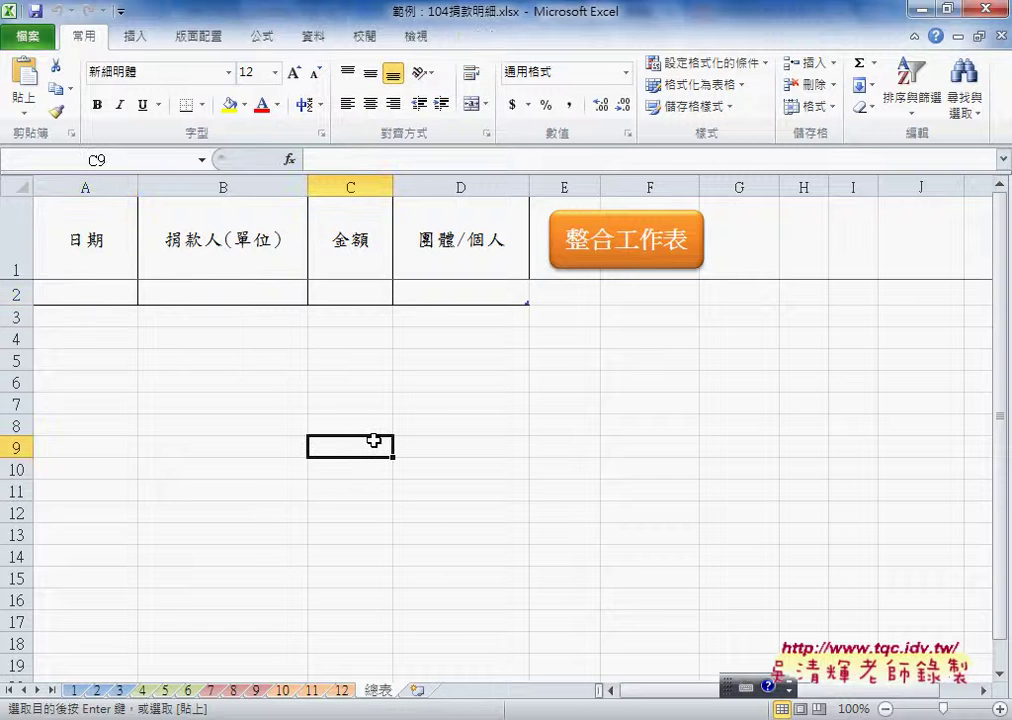
pyautogui.click(120, 11)
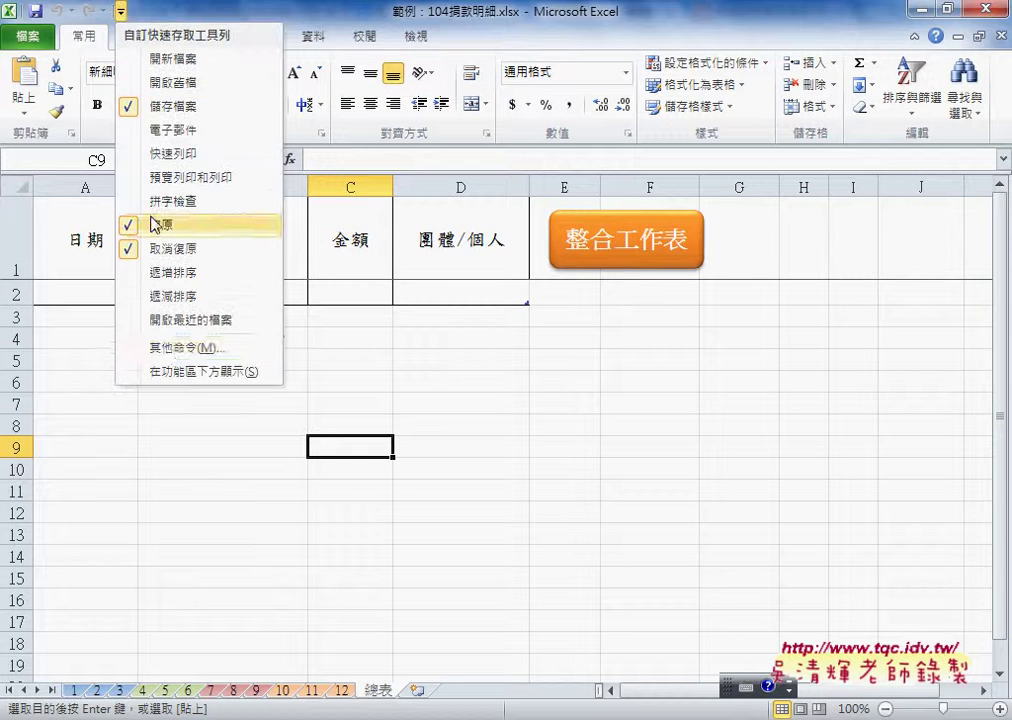
pyautogui.click(166, 350)
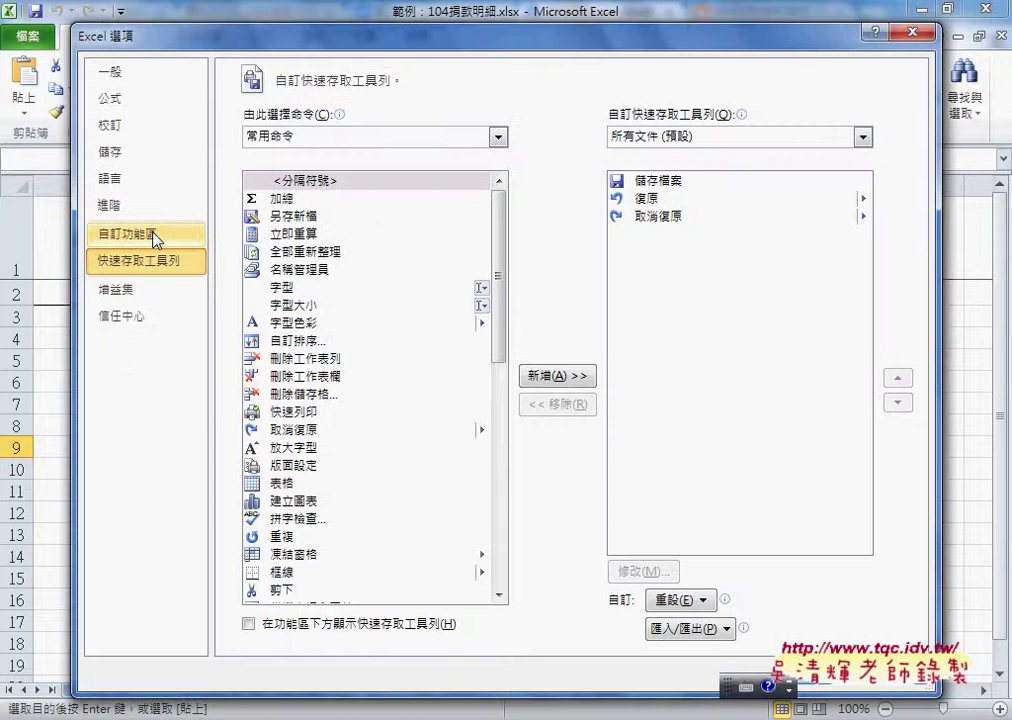
pyautogui.click(156, 234)
pyautogui.click(597, 451)
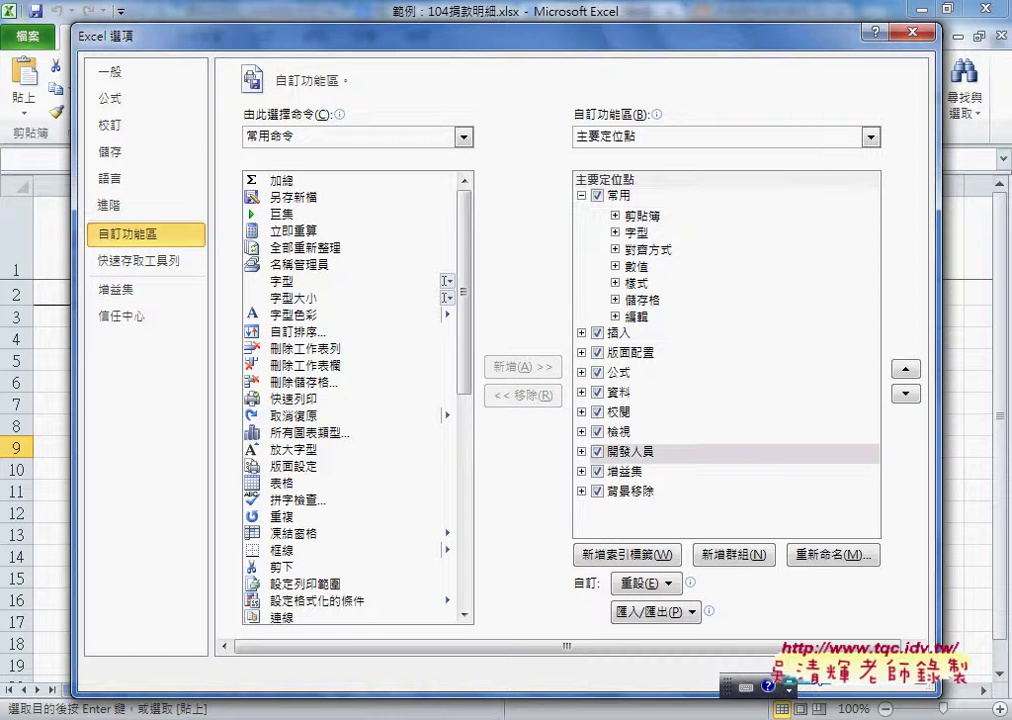
pyautogui.click(797, 683)
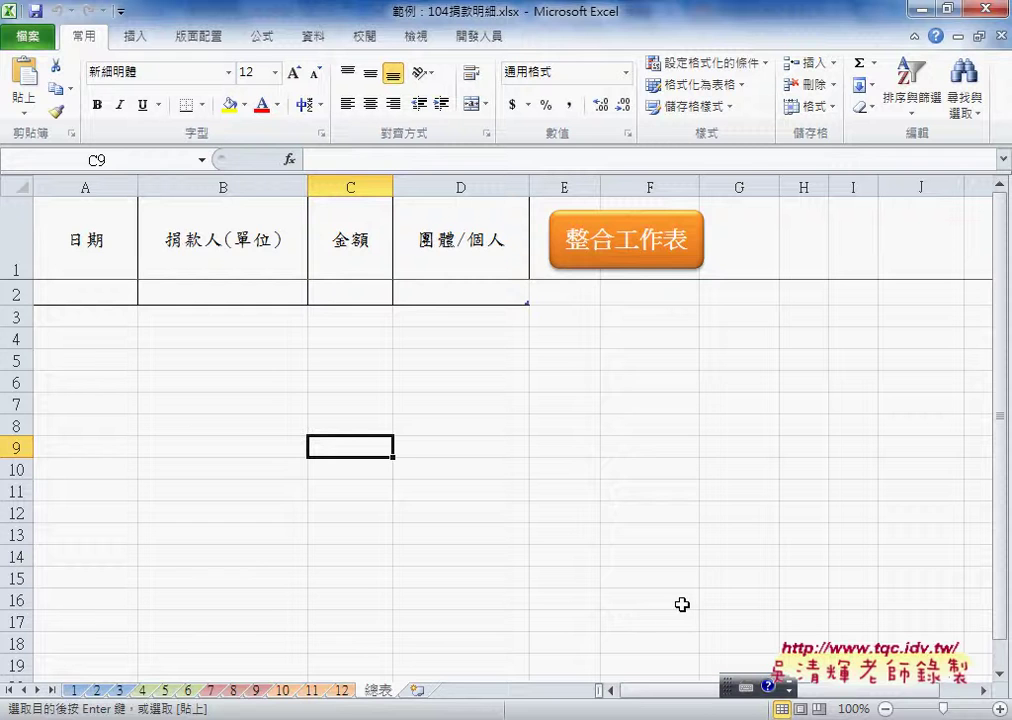
# Return to the course forum topic list and mark the worksheet-merging course line.
pyautogui.moveTo(411, 705)
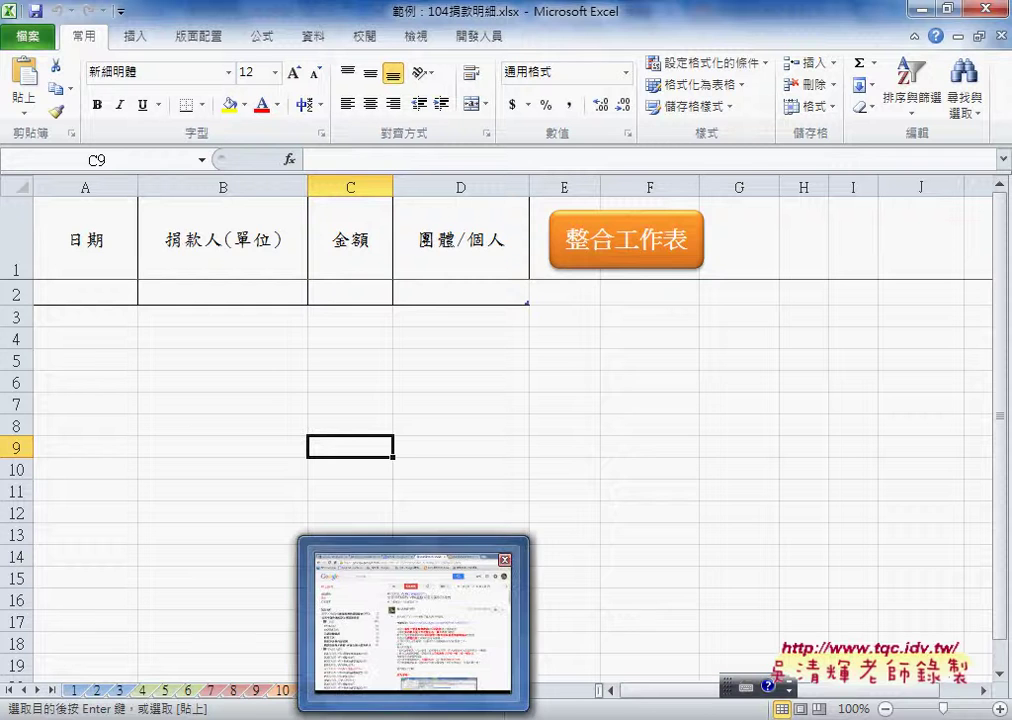
pyautogui.click(411, 610)
pyautogui.click(500, 204)
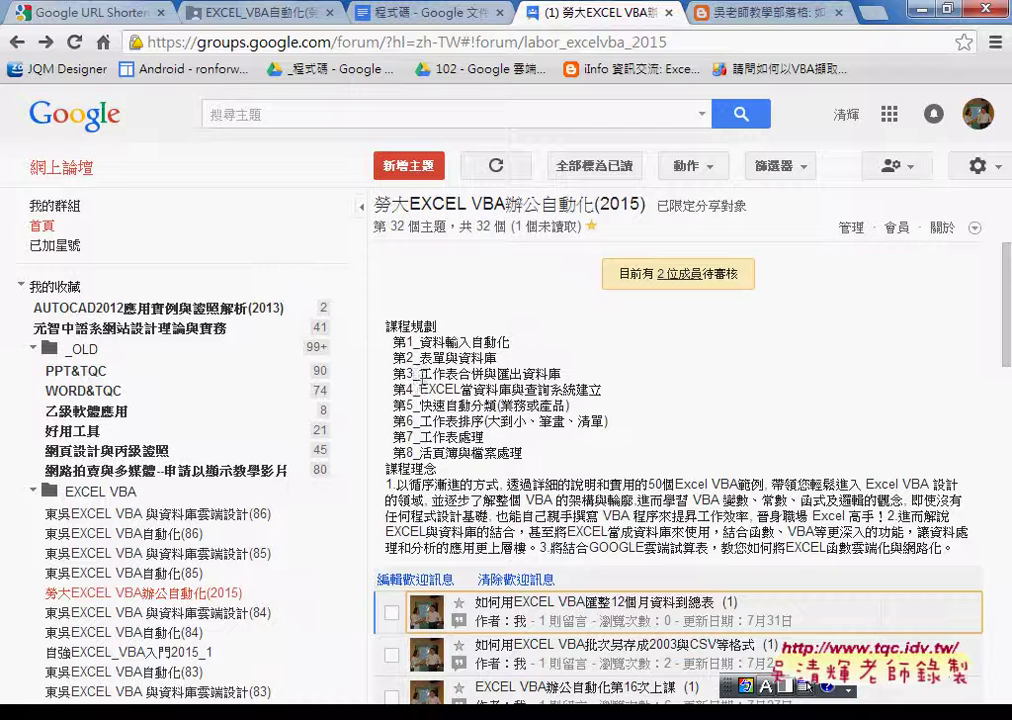
pyautogui.moveTo(419, 373); pyautogui.dragTo(472, 373)
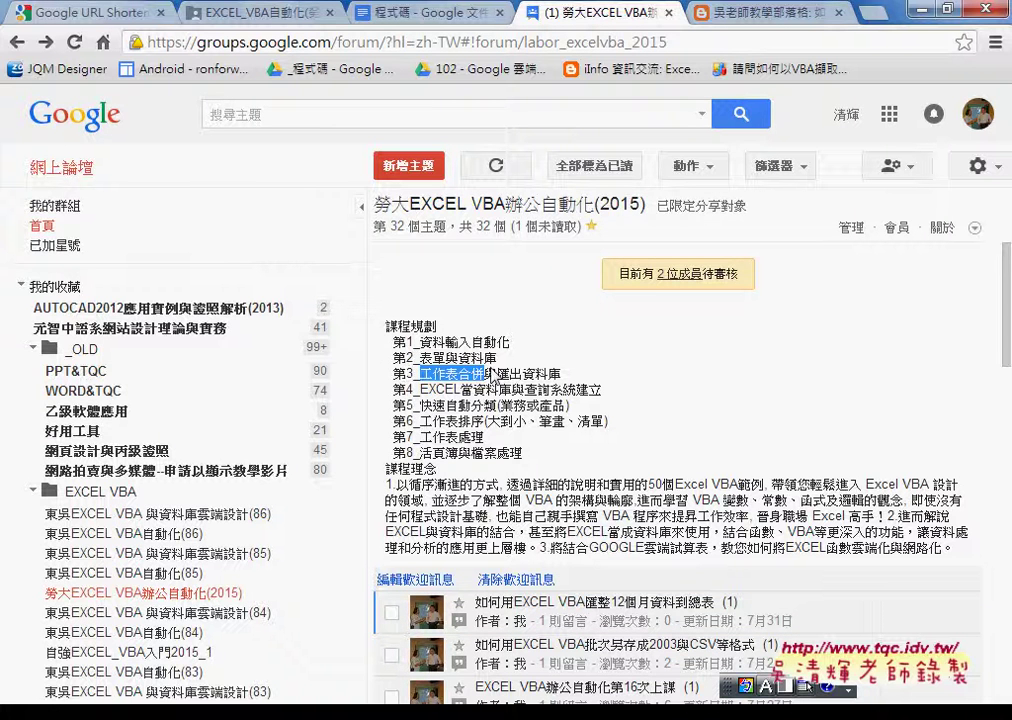
pyautogui.scroll(-3, 1000, 420)
pyautogui.moveTo(1000, 420); pyautogui.dragTo(1000, 590)
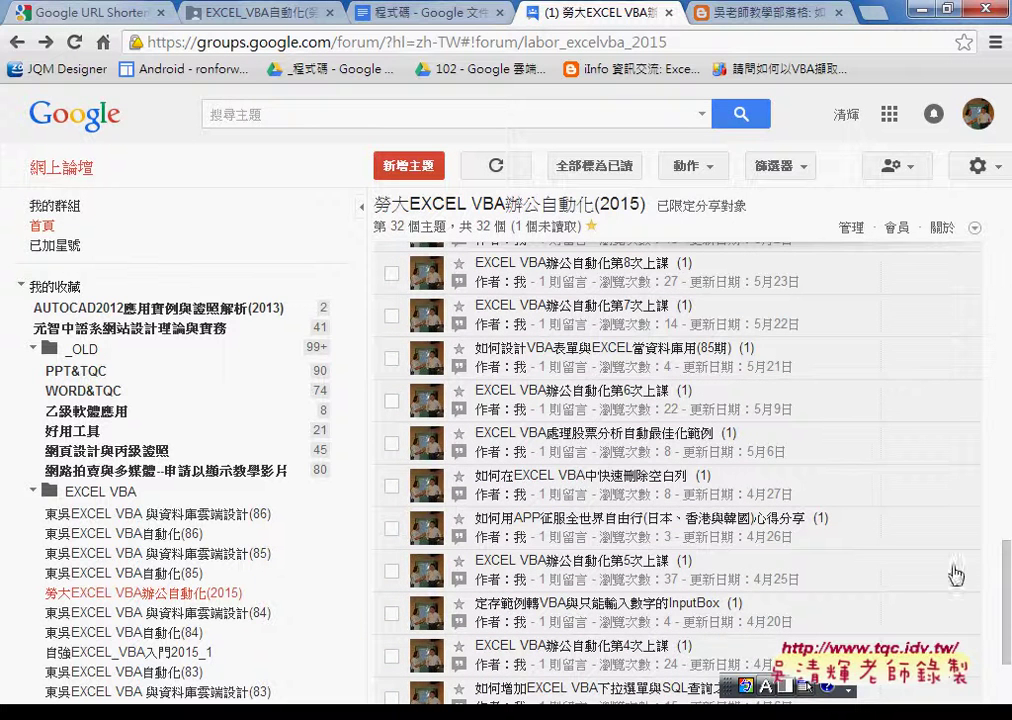
# Review the 第5次上課 post, then open 第6次上課 and highlight its worksheet-merging lesson.
pyautogui.click(626, 577)
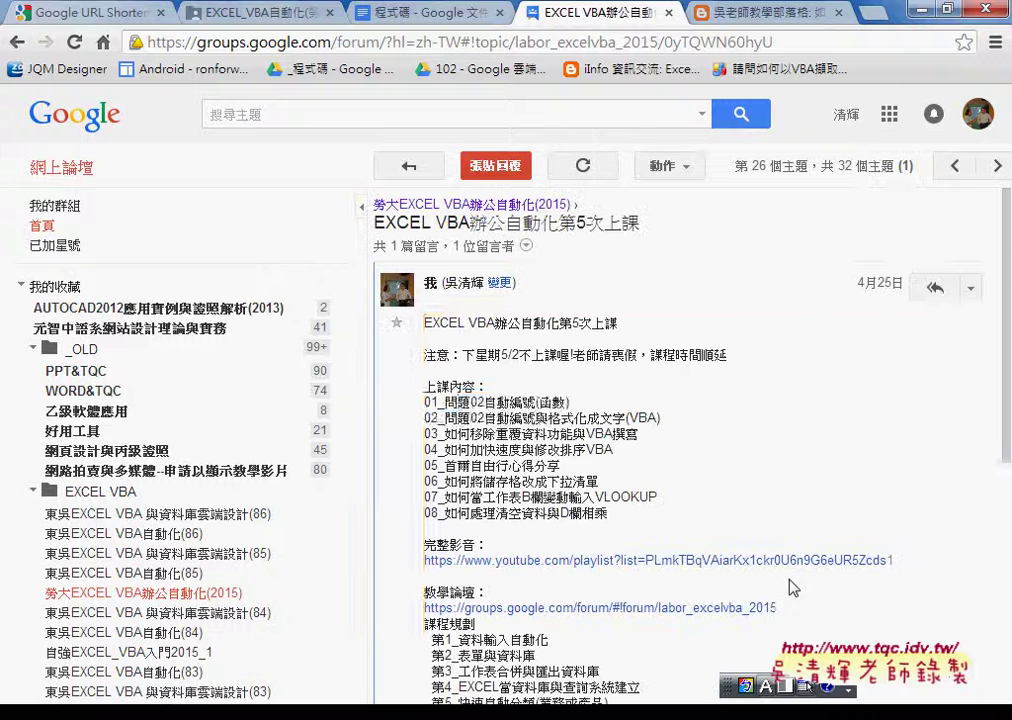
pyautogui.moveTo(457, 402); pyautogui.dragTo(630, 515)
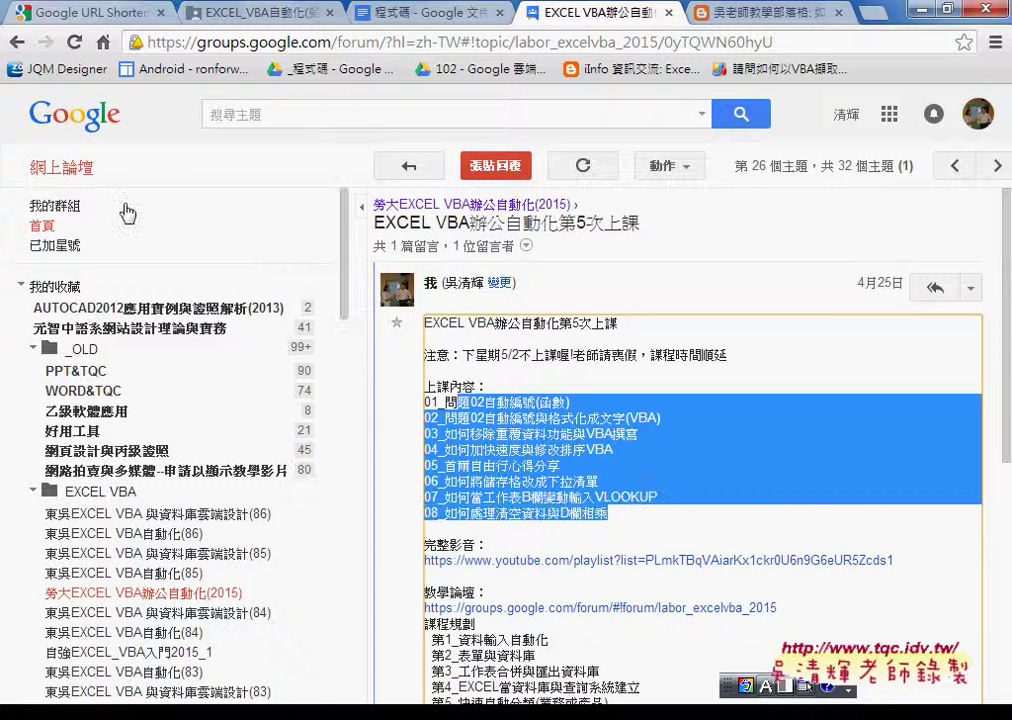
pyautogui.click(17, 42)
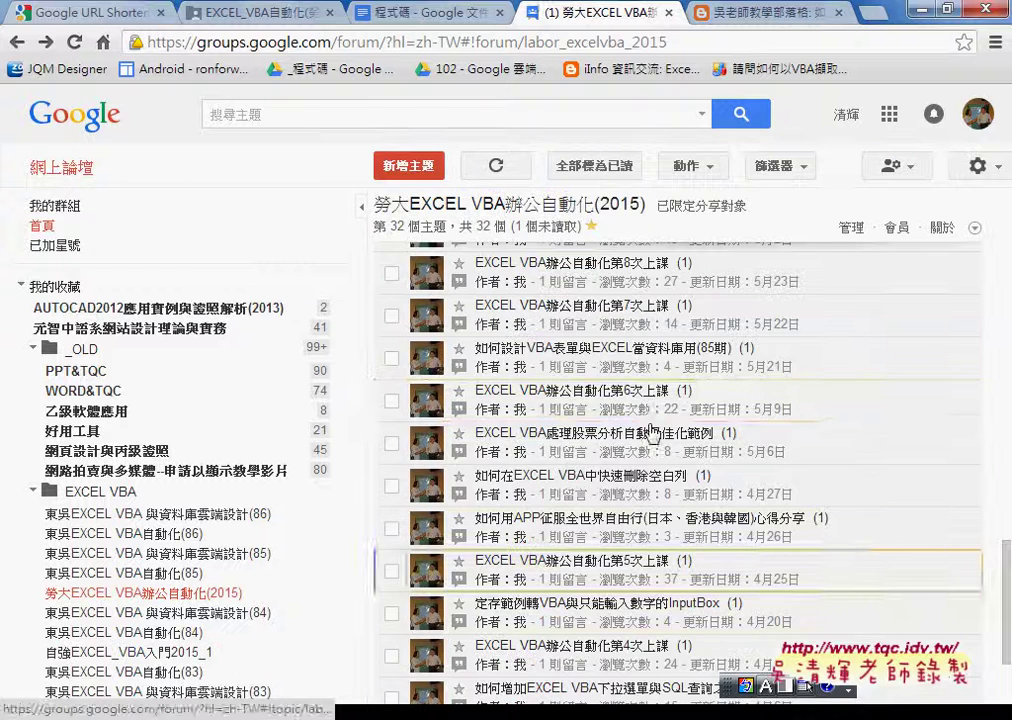
pyautogui.click(648, 405)
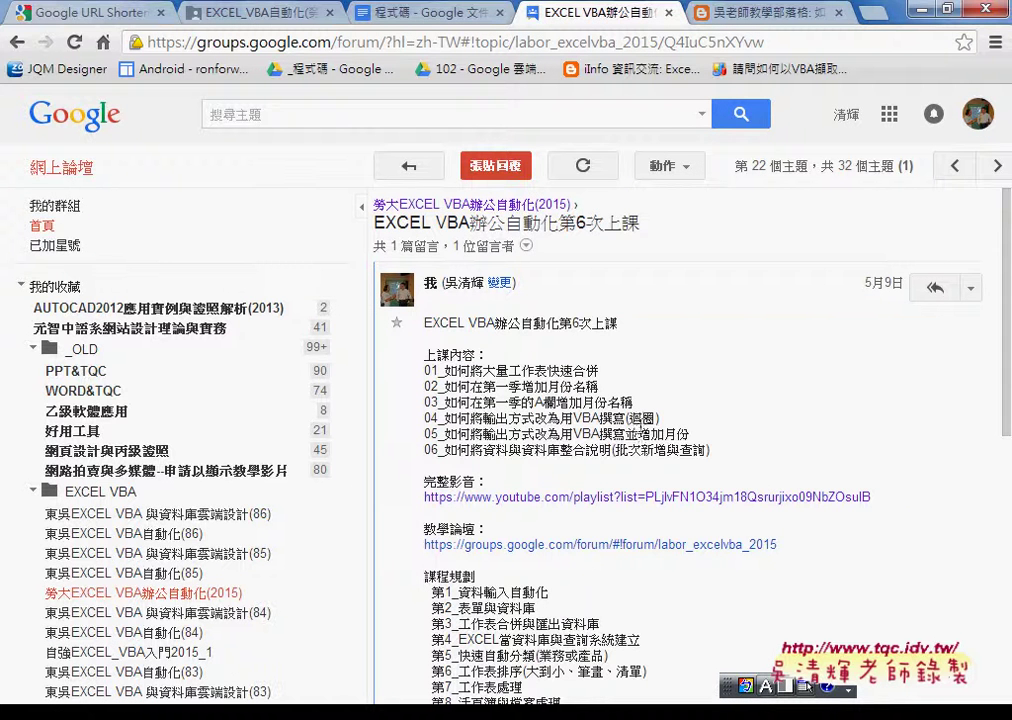
pyautogui.moveTo(444, 370); pyautogui.dragTo(603, 374)
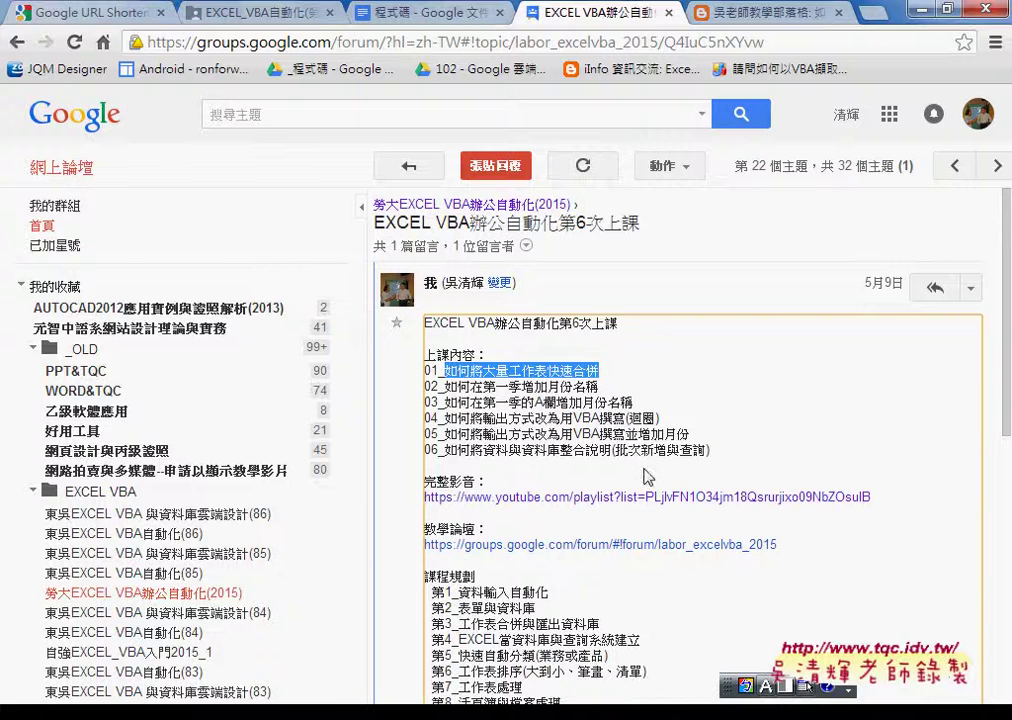
# Open the 104_06_勞大VBA進階06 YouTube playlist from the post's 完整影音 link.
pyautogui.click(640, 506)
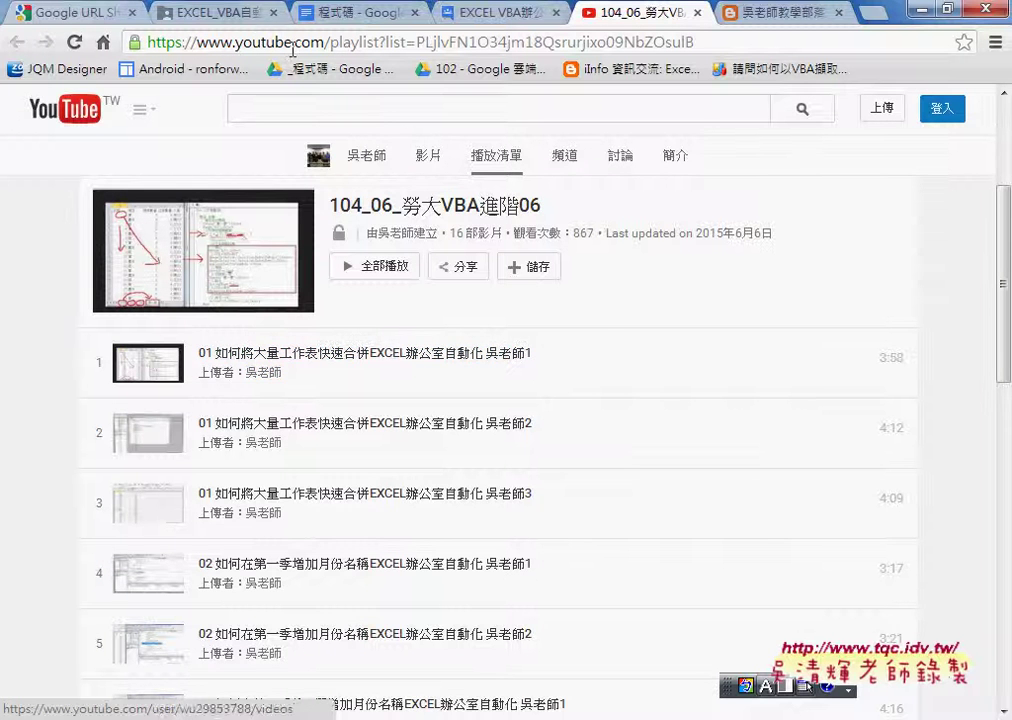
# Go through _雲端白板畫面 > 問題04_工作表合併 > 程式碼 in Drive and open index.html in Docs.
pyautogui.click(210, 15)
pyautogui.doubleClick(334, 413)
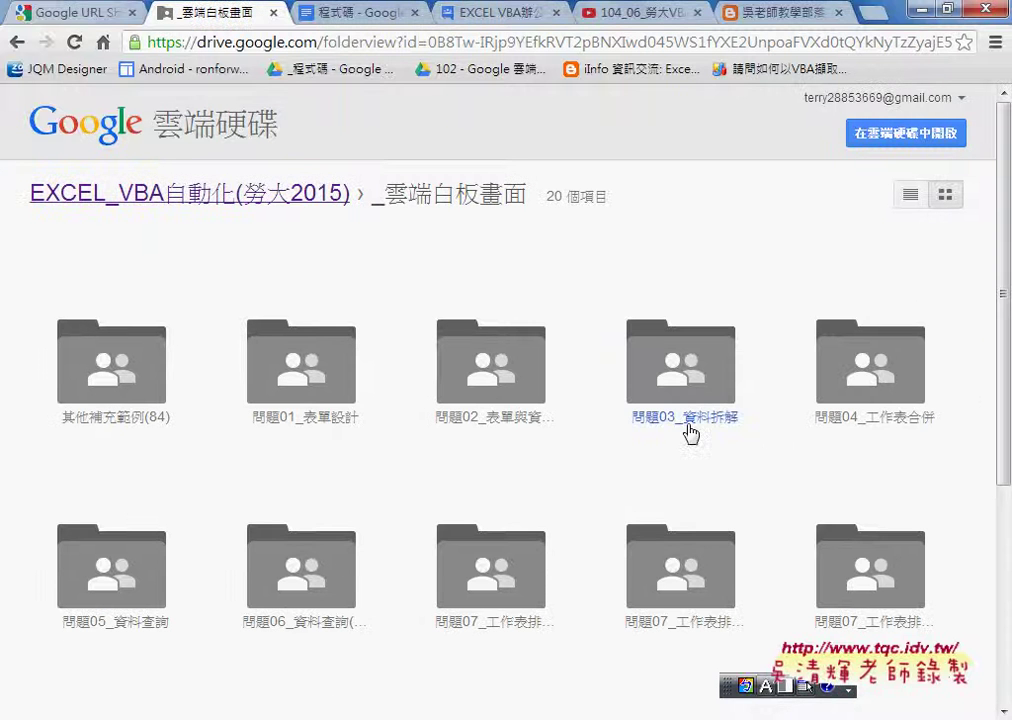
pyautogui.doubleClick(885, 430)
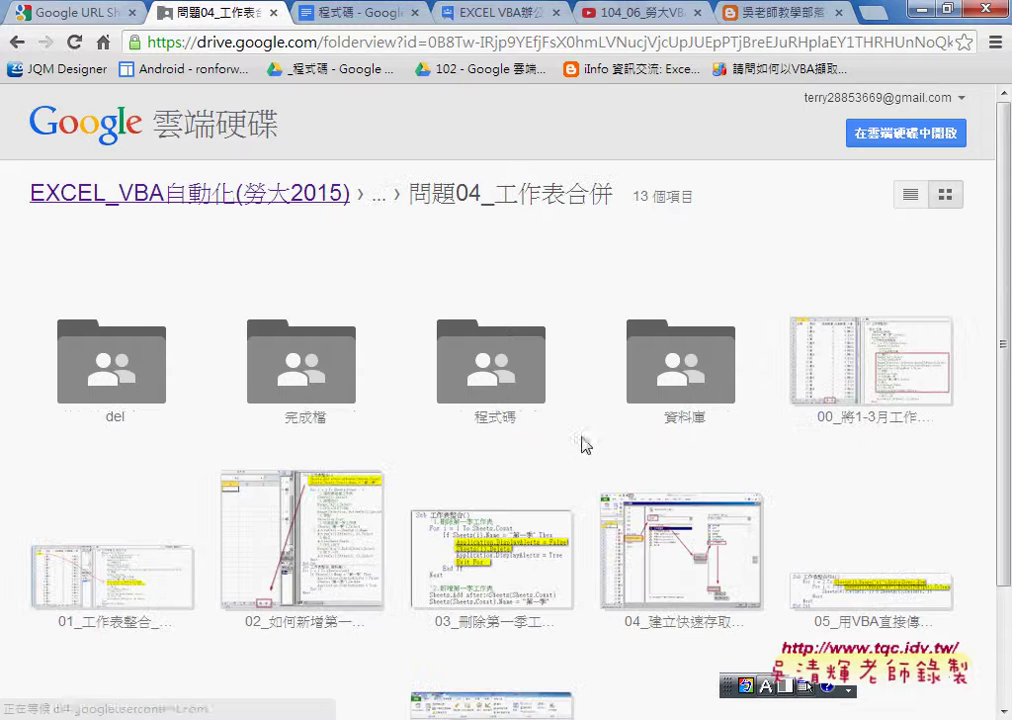
pyautogui.doubleClick(501, 410)
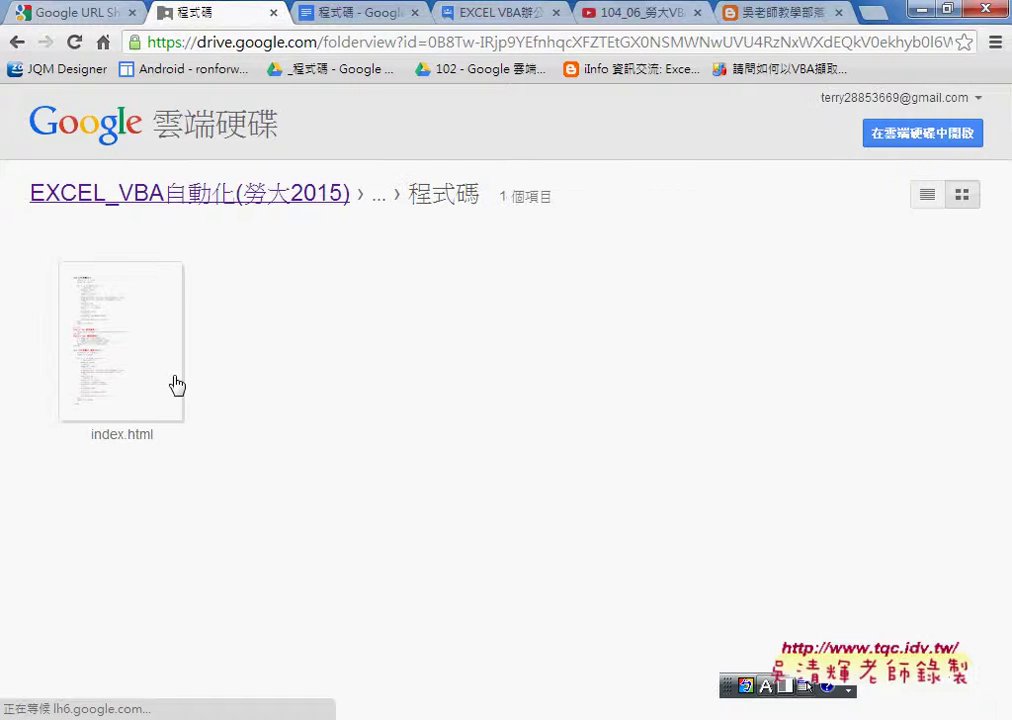
pyautogui.doubleClick(174, 384)
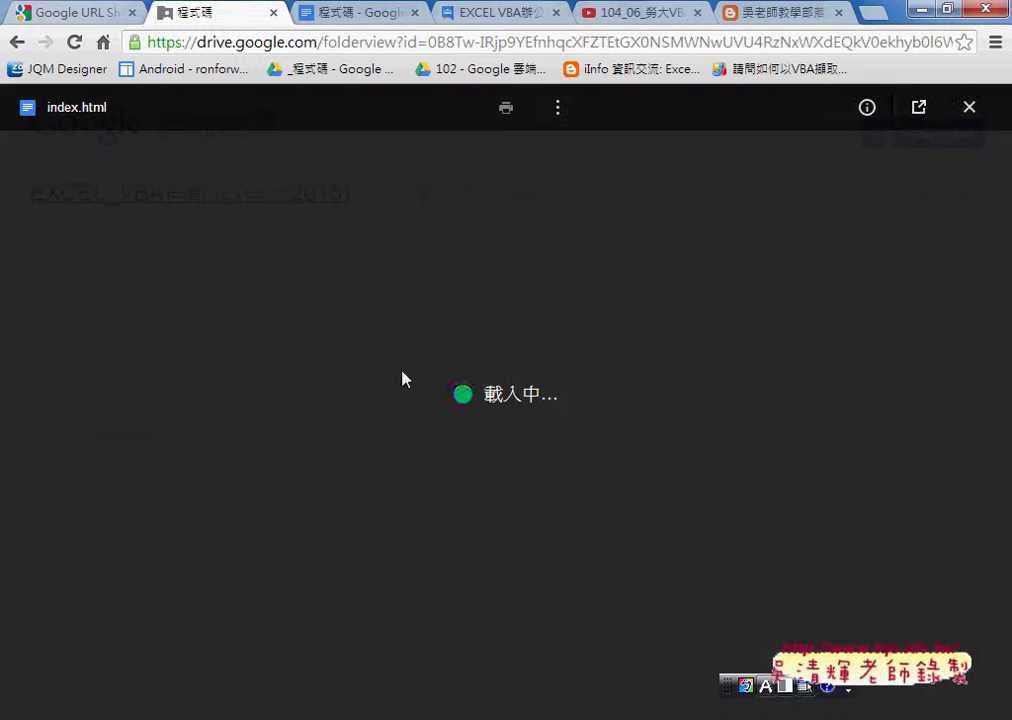
pyautogui.click(920, 110)
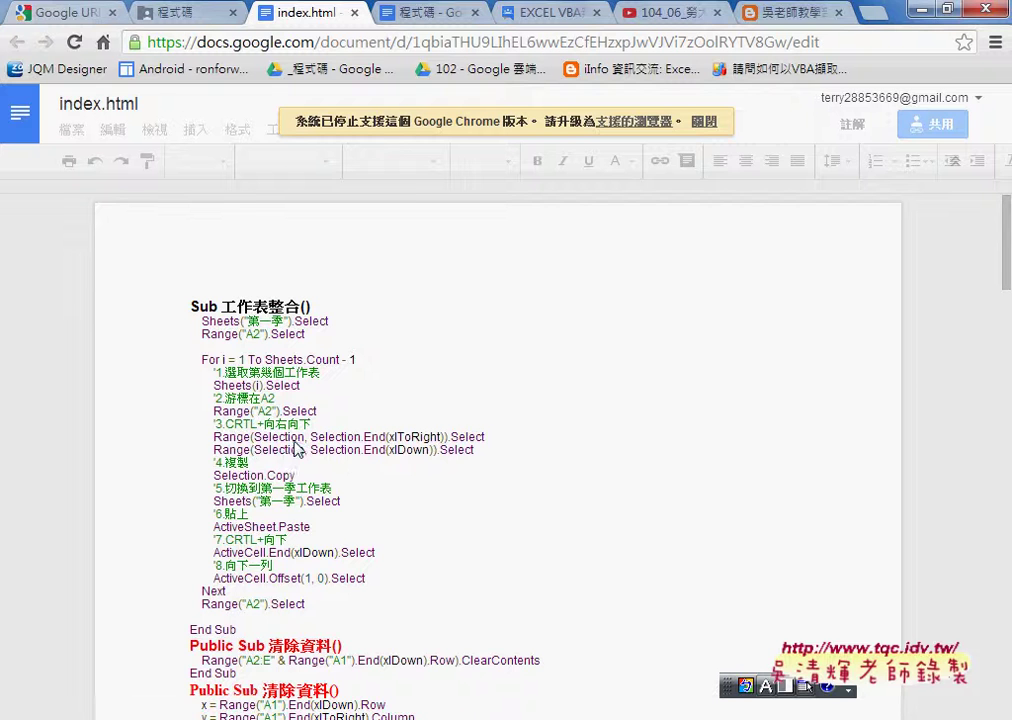
# Copy the code from Sub 工作表整合() through End Sub and go back to Excel.
pyautogui.moveTo(189, 304)
pyautogui.mouseDown()
pyautogui.moveTo(338, 549)
pyautogui.moveTo(352, 630)
pyautogui.mouseUp()
pyautogui.hotkey('ctrl', 'c')
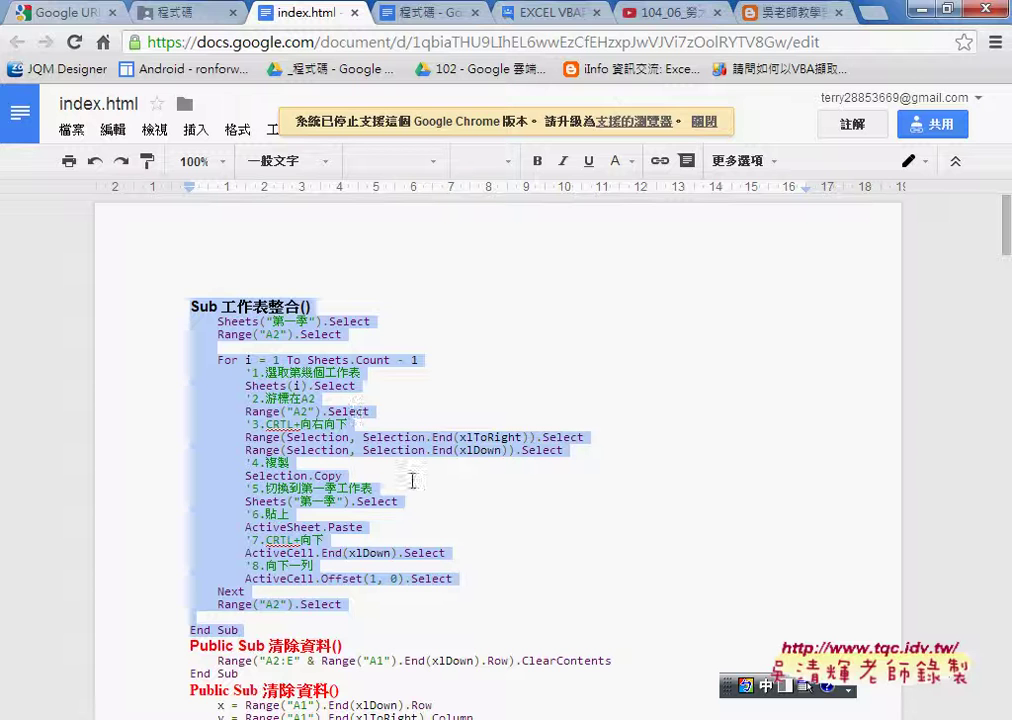
pyautogui.hotkey('alt', 'Tab')
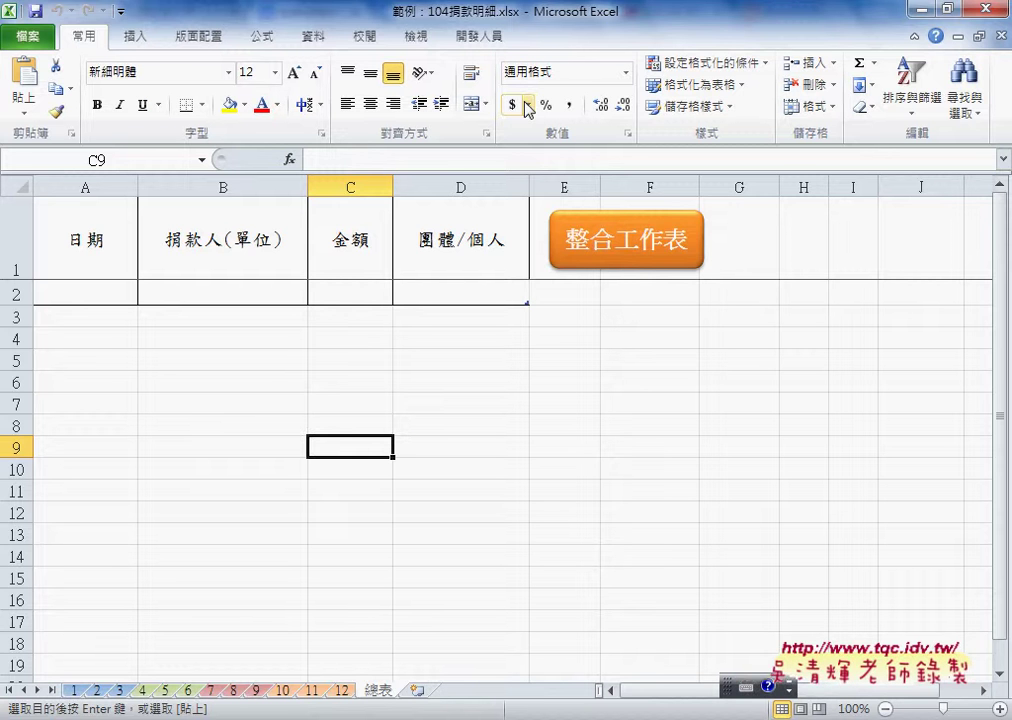
# Open the Visual Basic editor from Developer and insert a new, maximized Module1.
pyautogui.click(480, 37)
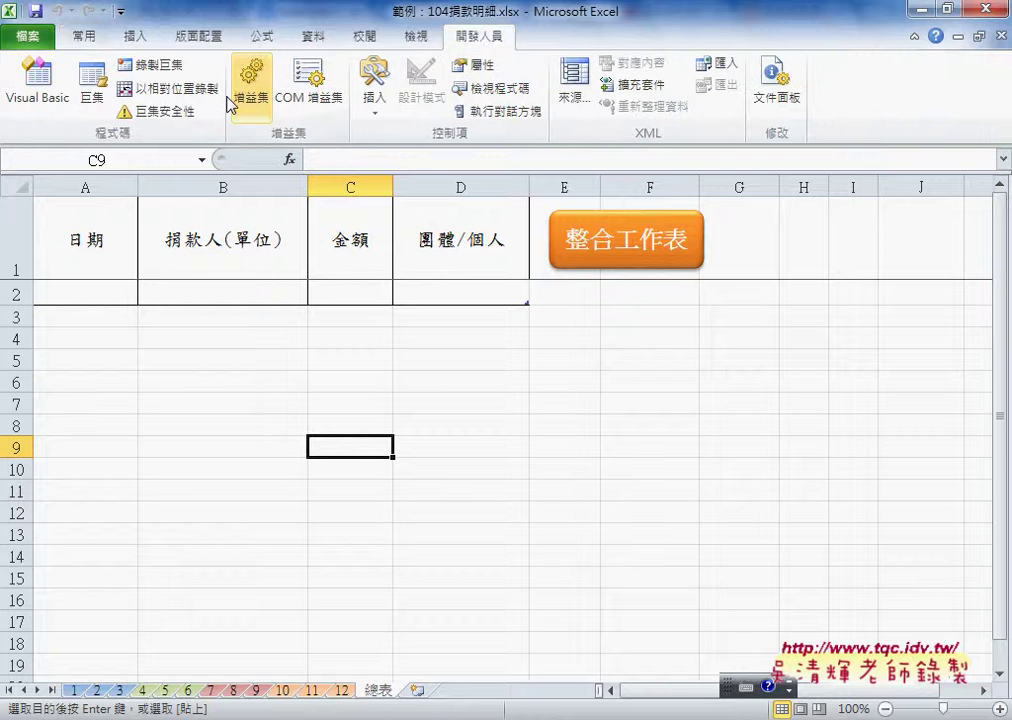
pyautogui.click(36, 86)
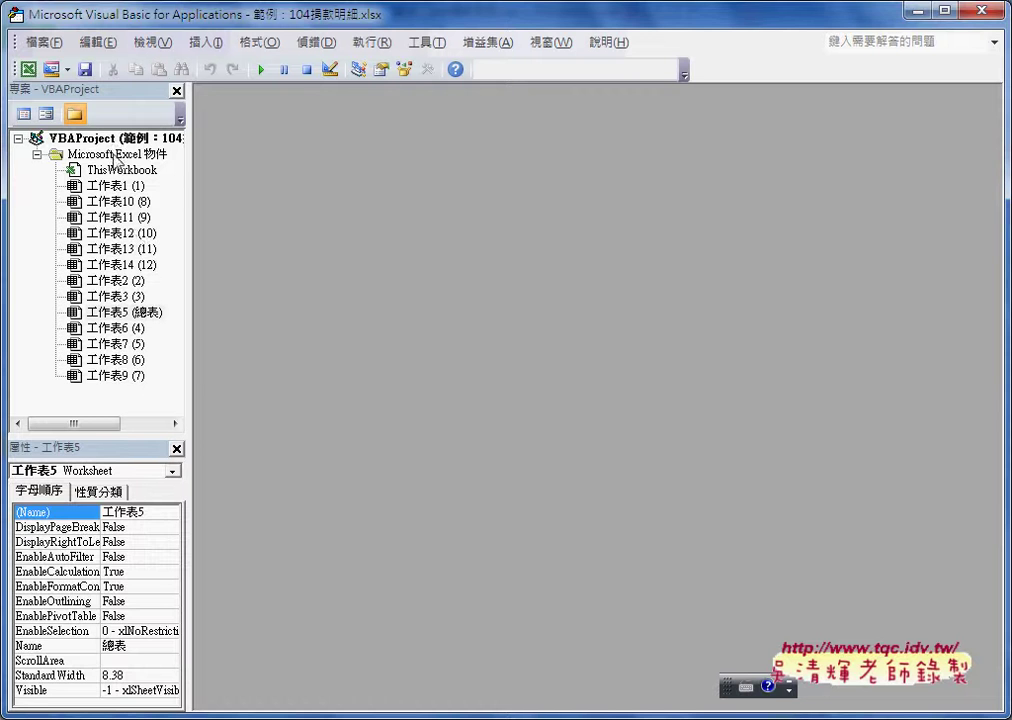
pyautogui.rightClick(113, 155)
pyautogui.moveTo(197, 245)
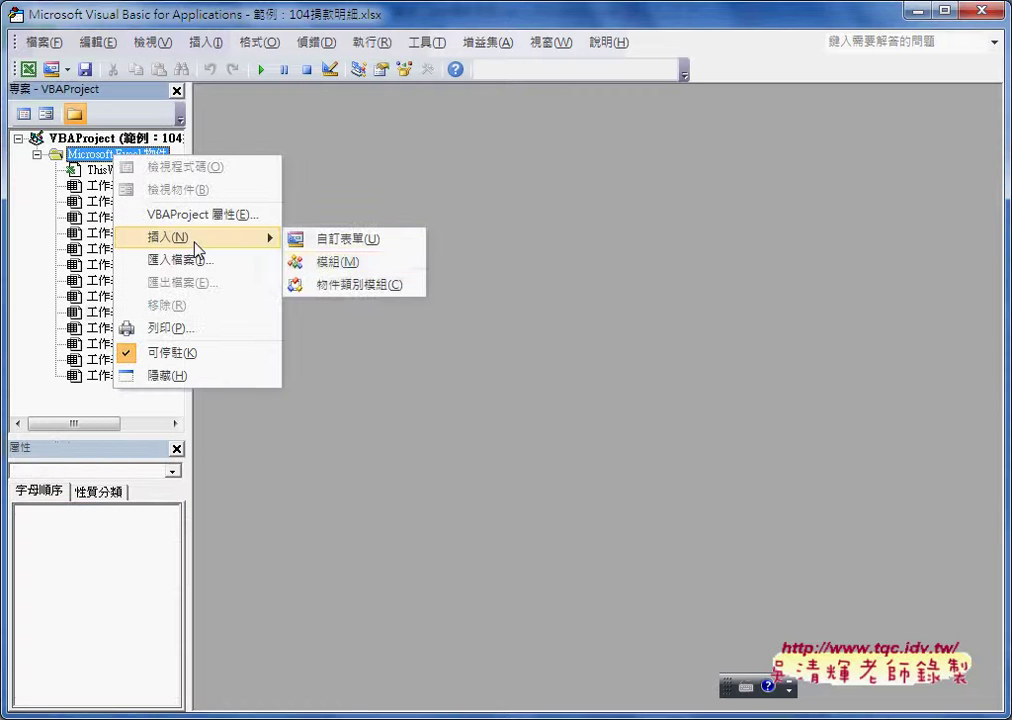
pyautogui.click(338, 262)
pyautogui.doubleClick(384, 128)
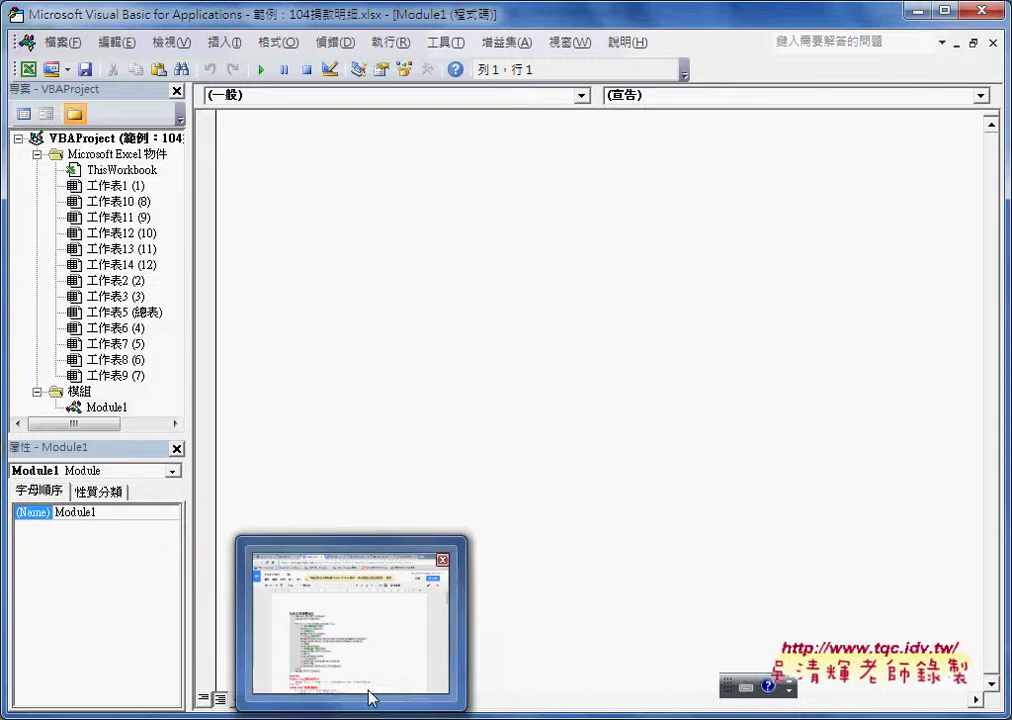
# Paste the copied 工作表整合 macro into Module1 and return to the 總表 sheet.
pyautogui.click(373, 695)
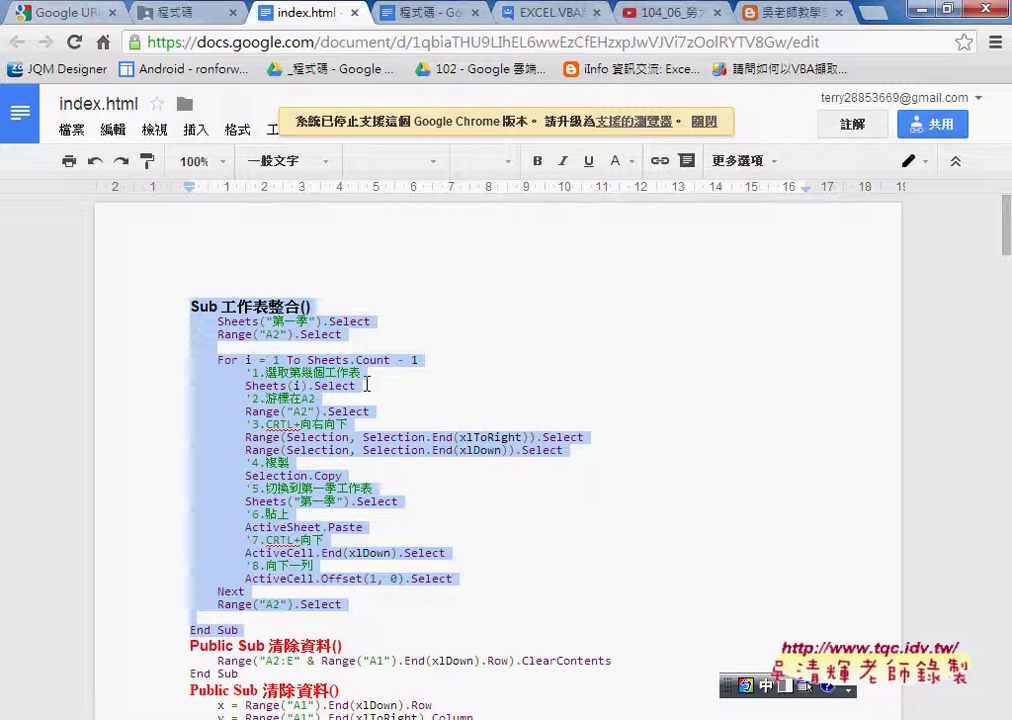
pyautogui.hotkey('alt', 'Tab')
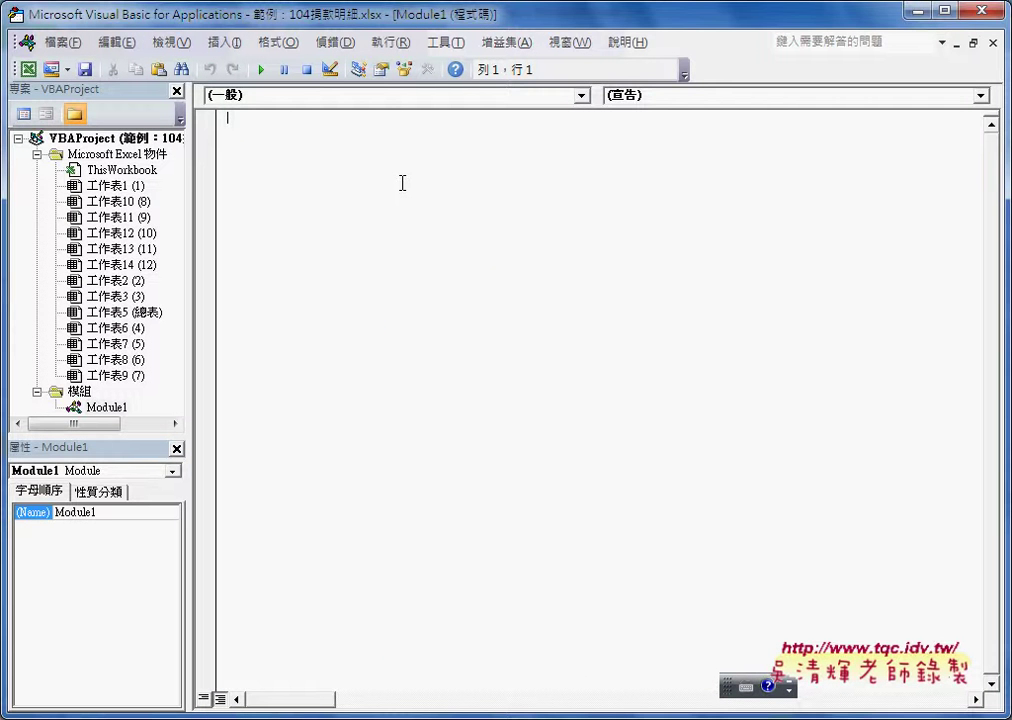
pyautogui.hotkey('ctrl', 'v')
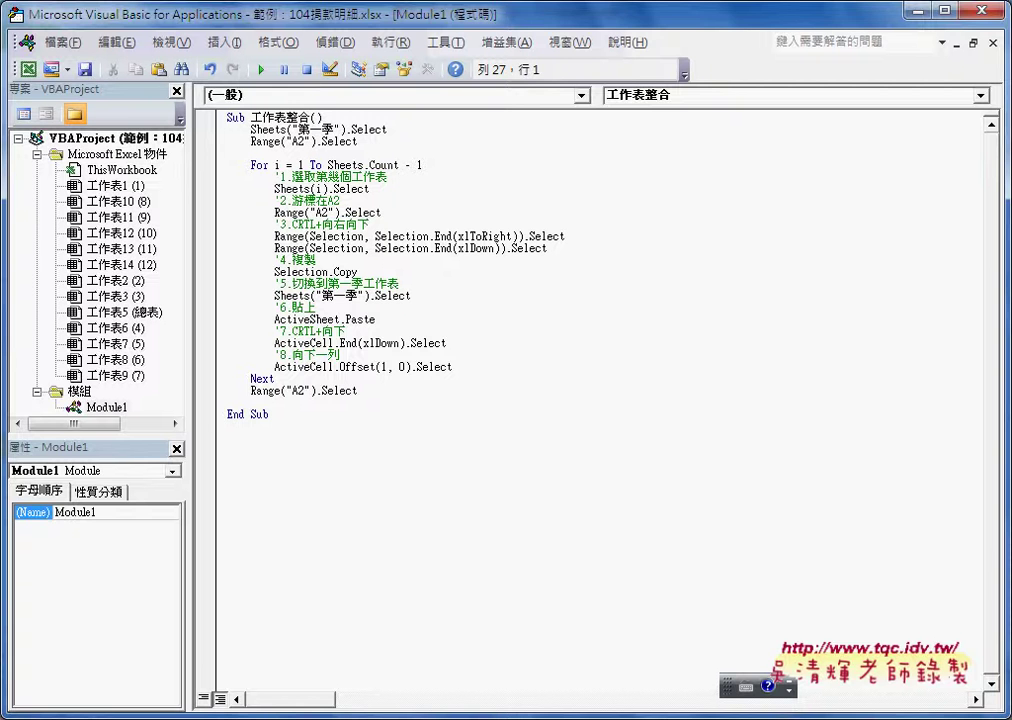
pyautogui.moveTo(531, 712)
pyautogui.click(411, 621)
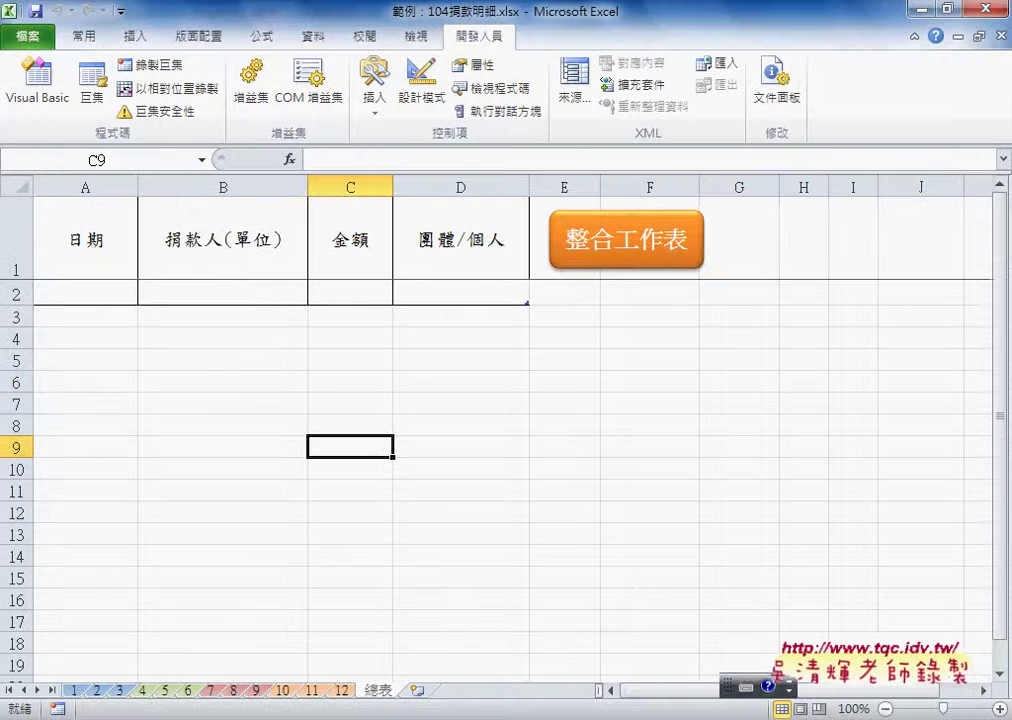
# Rename the macro from 工作表整合 to 整合工作表 by moving 整合 to the front.
pyautogui.hotkey('alt', 'F11')
pyautogui.click(293, 117)
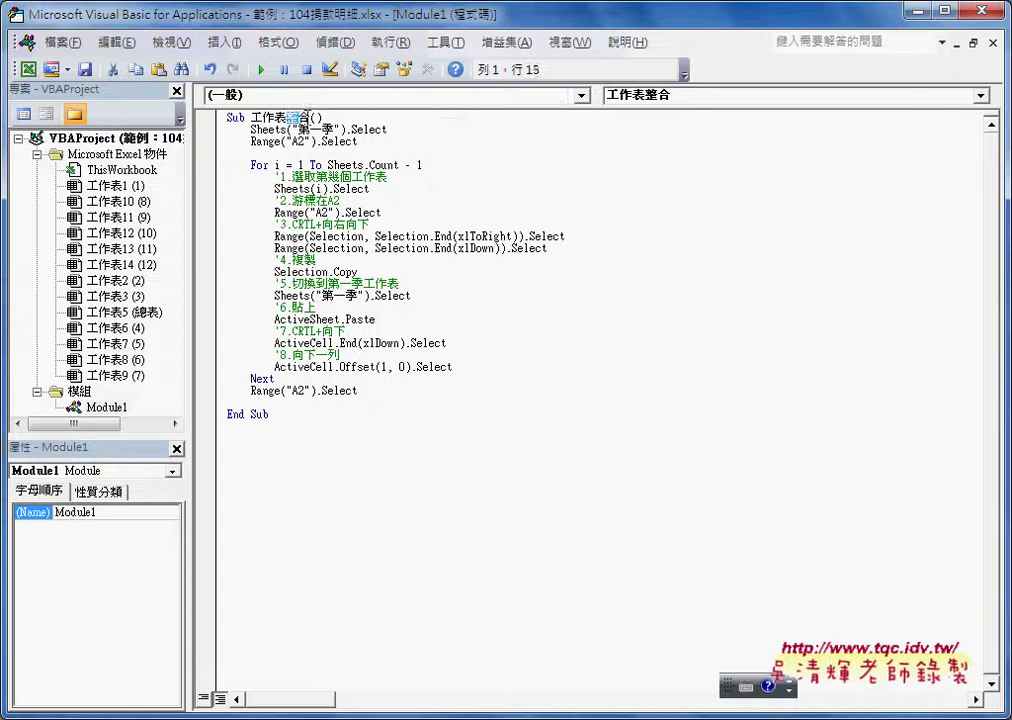
pyautogui.moveTo(305, 116); pyautogui.dragTo(311, 117)
pyautogui.hotkey('ctrl', 'c')
pyautogui.rightClick(311, 117)
pyautogui.click(320, 130)
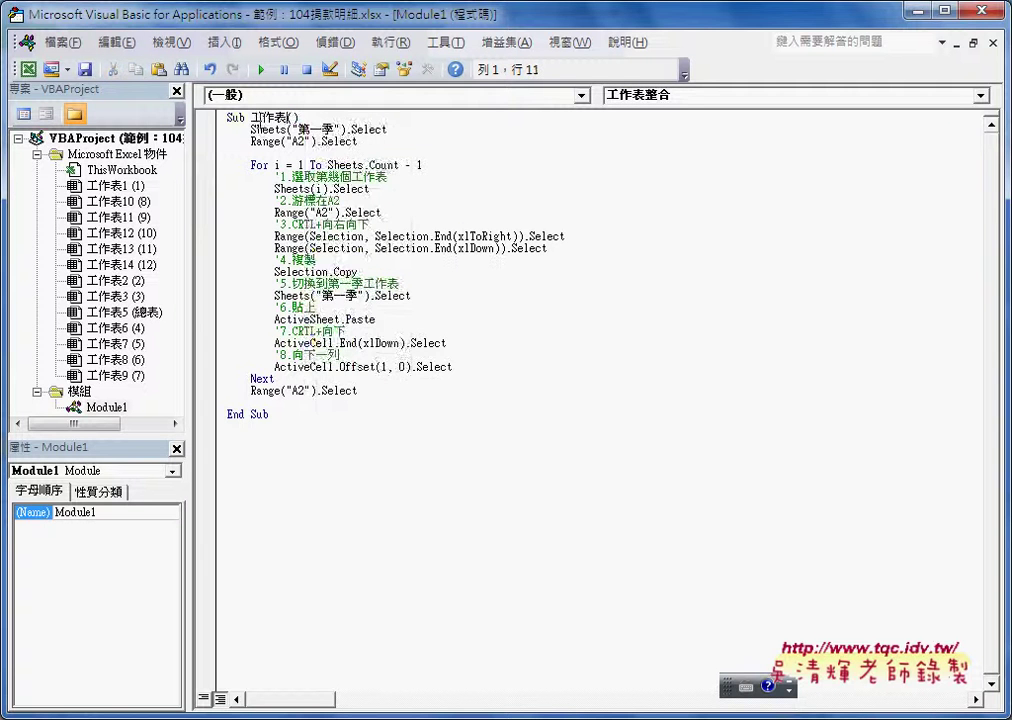
pyautogui.click(250, 117)
pyautogui.rightClick(251, 117)
pyautogui.click(290, 169)
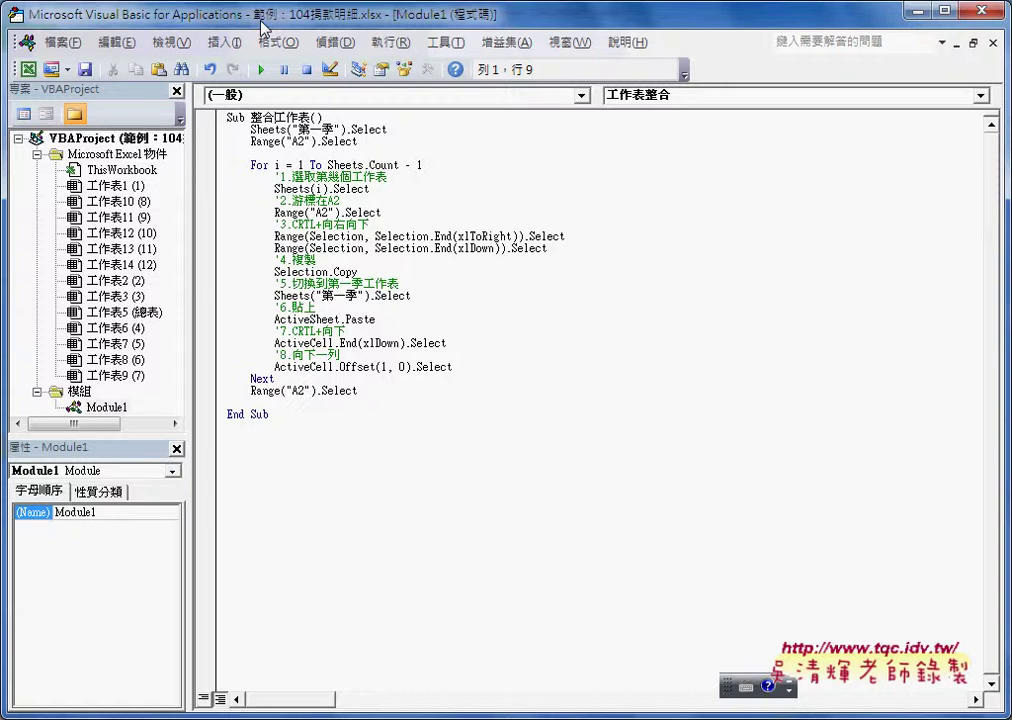
# Restore and resize the VBA editor window so the 總表 sheet and its tabs show beside it.
pyautogui.moveTo(264, 27); pyautogui.dragTo(455, 27)
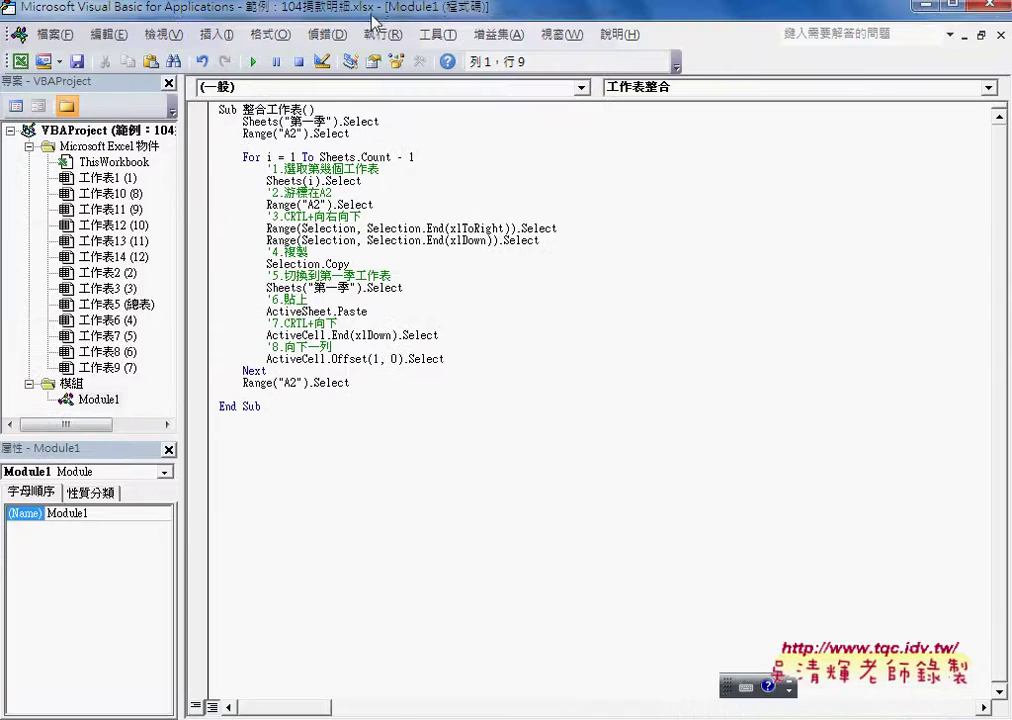
pyautogui.moveTo(455, 27); pyautogui.dragTo(310, 24)
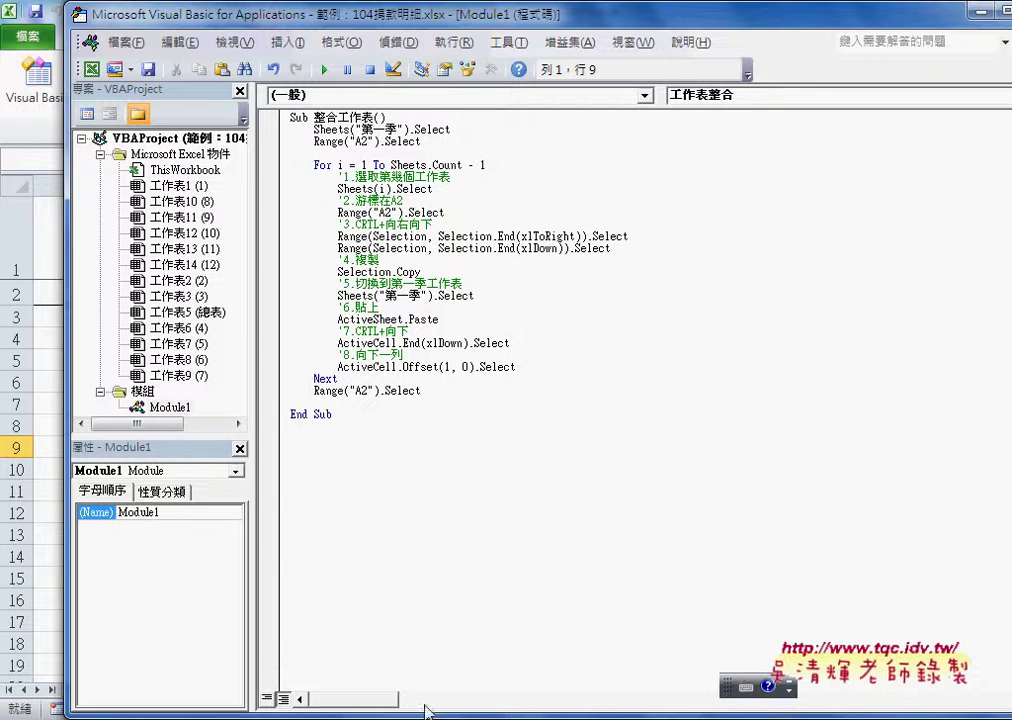
pyautogui.moveTo(455, 714); pyautogui.dragTo(455, 516)
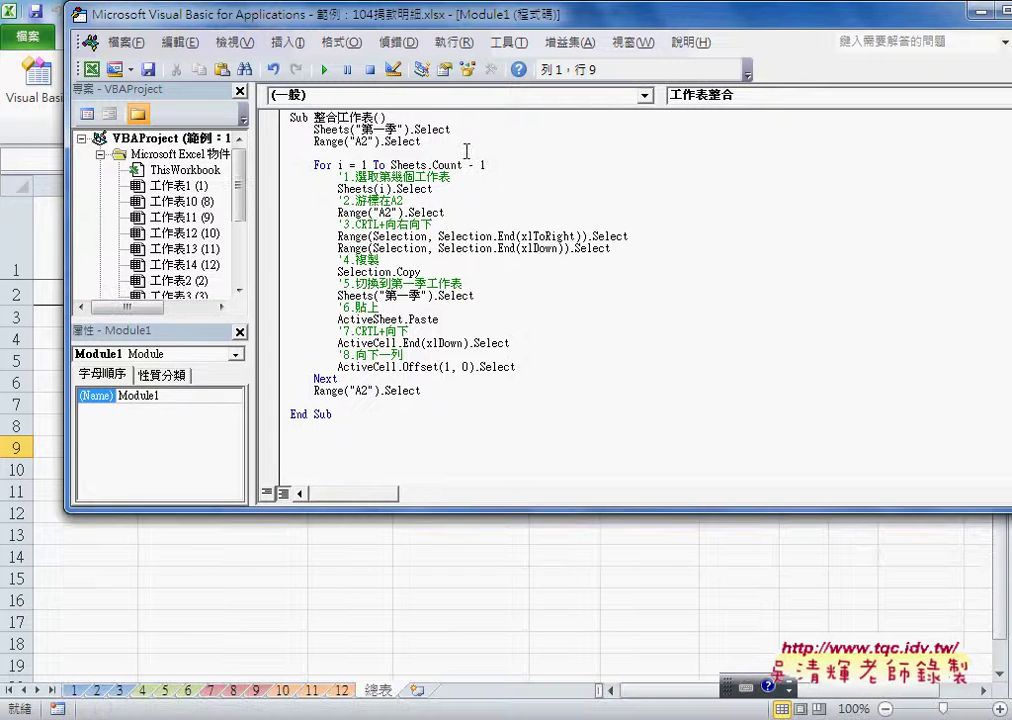
pyautogui.moveTo(432, 20)
pyautogui.mouseDown()
pyautogui.moveTo(632, 133)
pyautogui.moveTo(608, 133)
pyautogui.mouseUp()
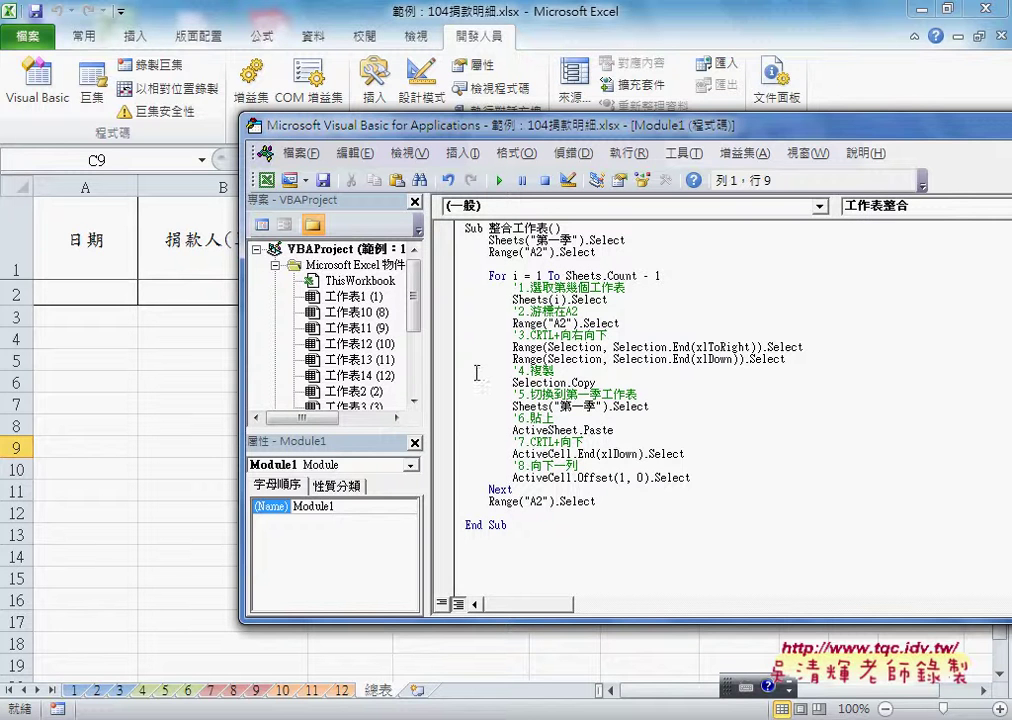
# Replace 第一季 with 總表 so the opening line reads Sheets("總表").Select.
pyautogui.doubleClick(555, 240)
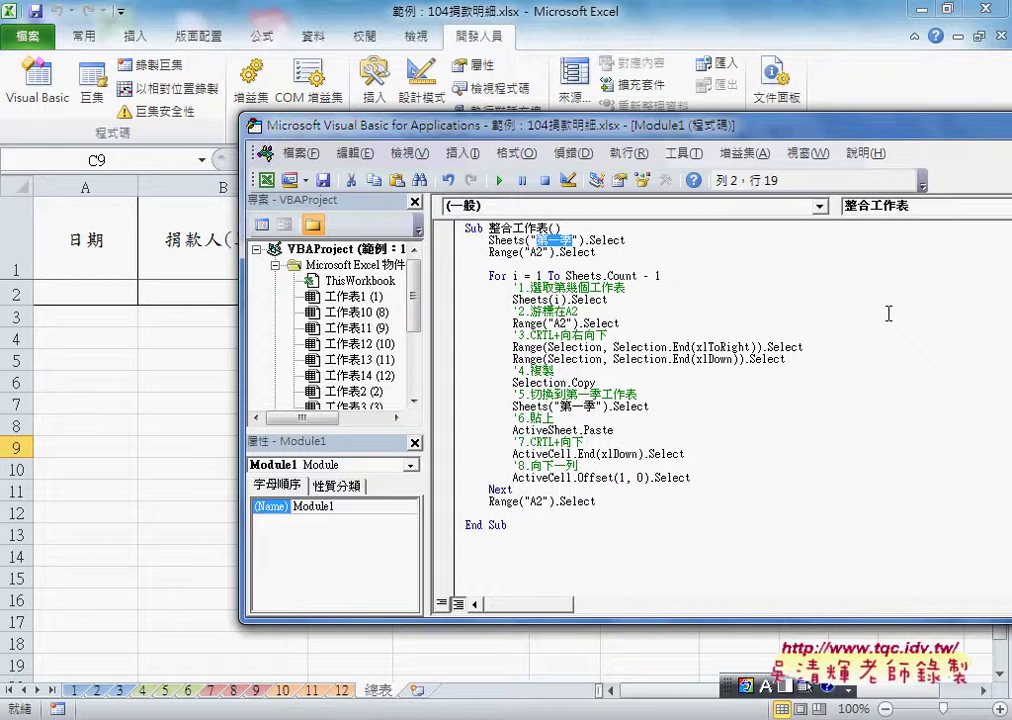
pyautogui.press('Return')
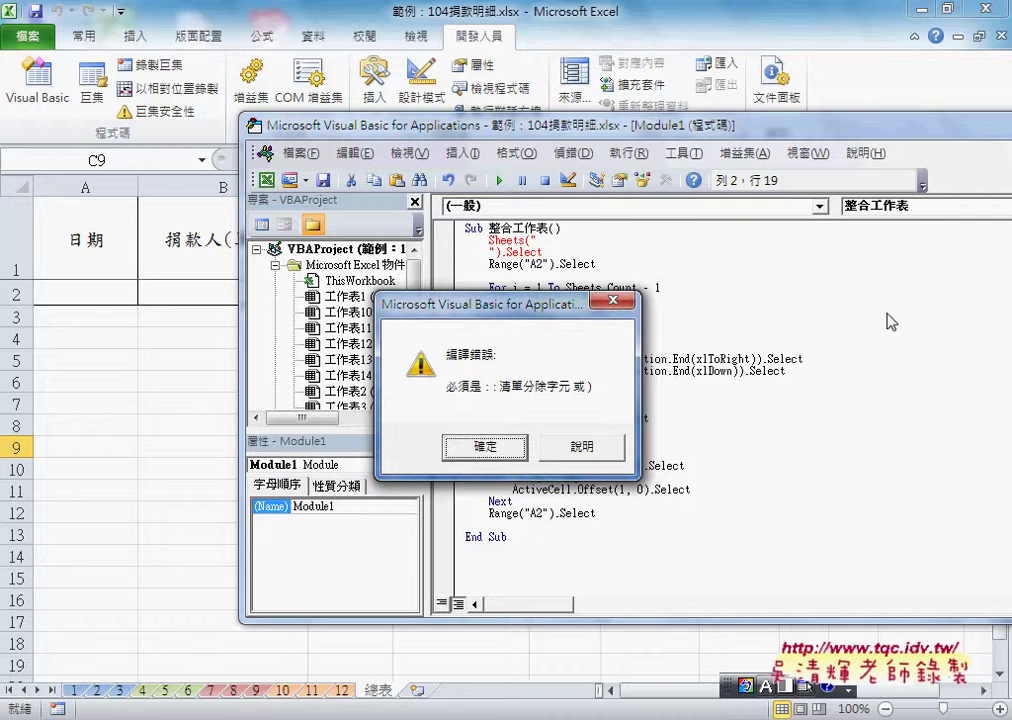
pyautogui.click(485, 447)
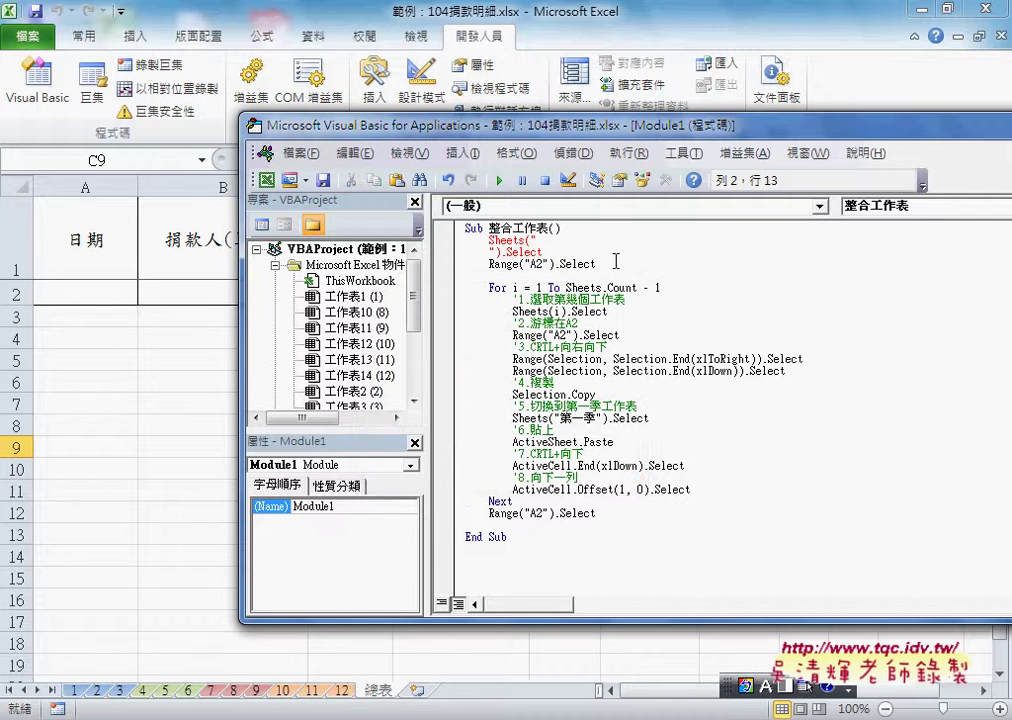
pyautogui.press('BackSpace')
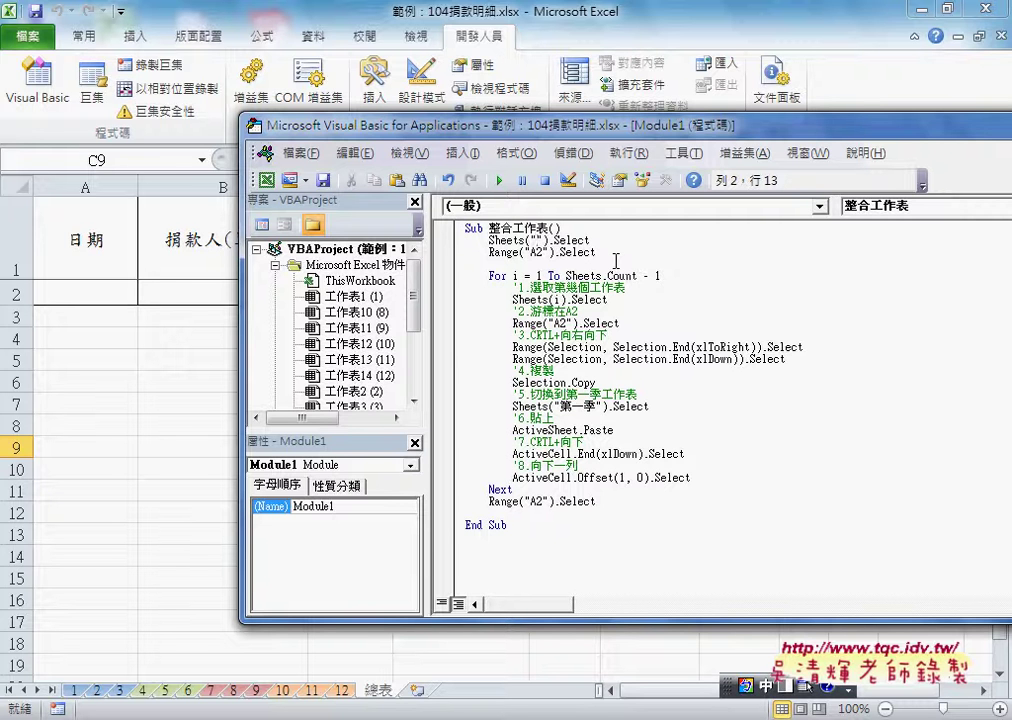
pyautogui.write('ㄉ')
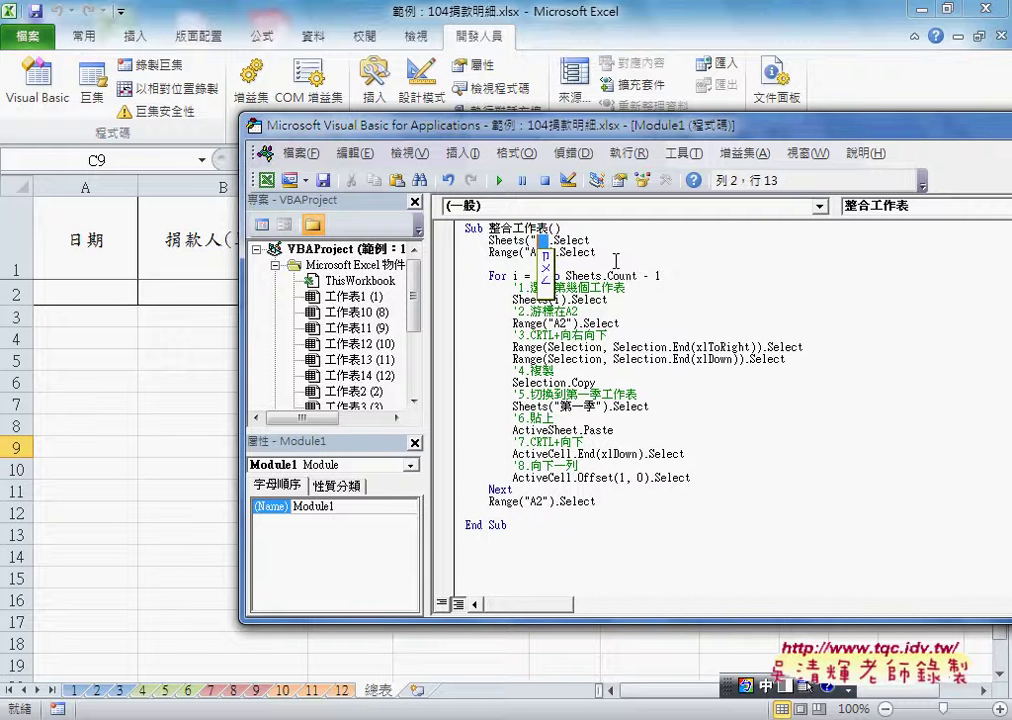
pyautogui.write('總表')
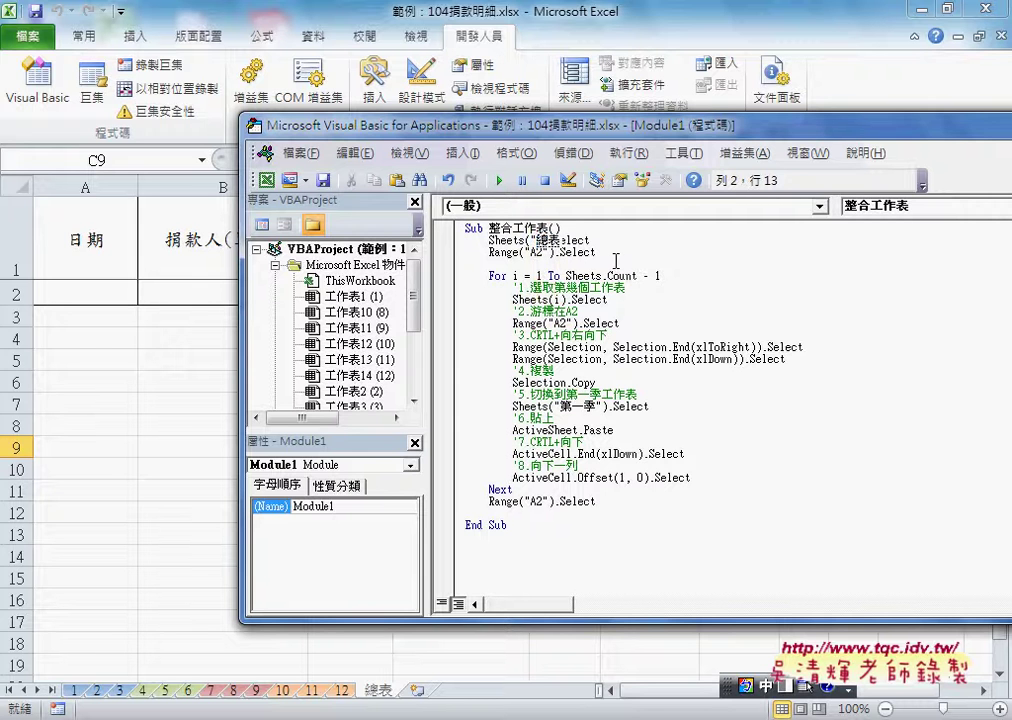
pyautogui.press('Return')
pyautogui.moveTo(620, 240); pyautogui.dragTo(493, 241)
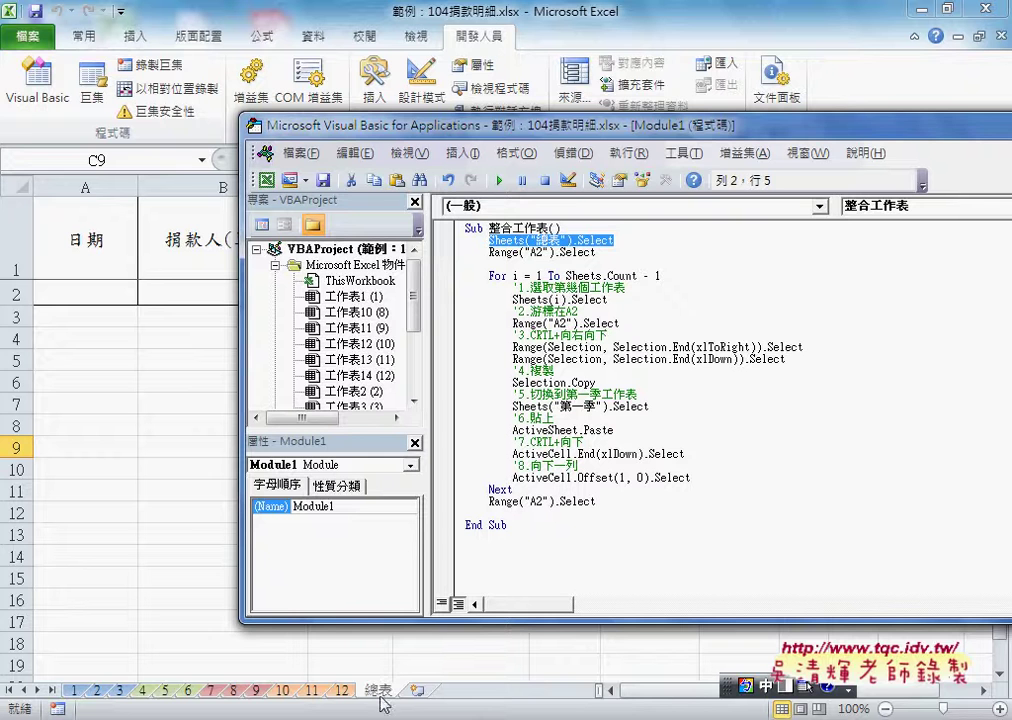
pyautogui.press('Down')
pyautogui.press('Down')
pyautogui.hotkey('shift', 'Up')
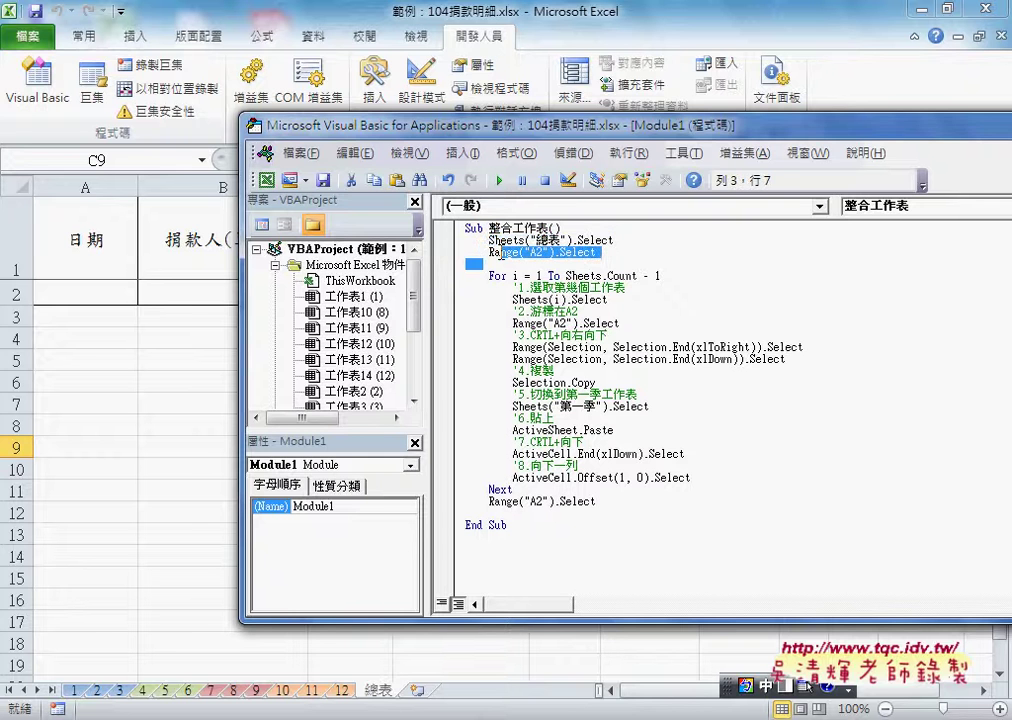
pyautogui.moveTo(449, 136); pyautogui.dragTo(630, 138)
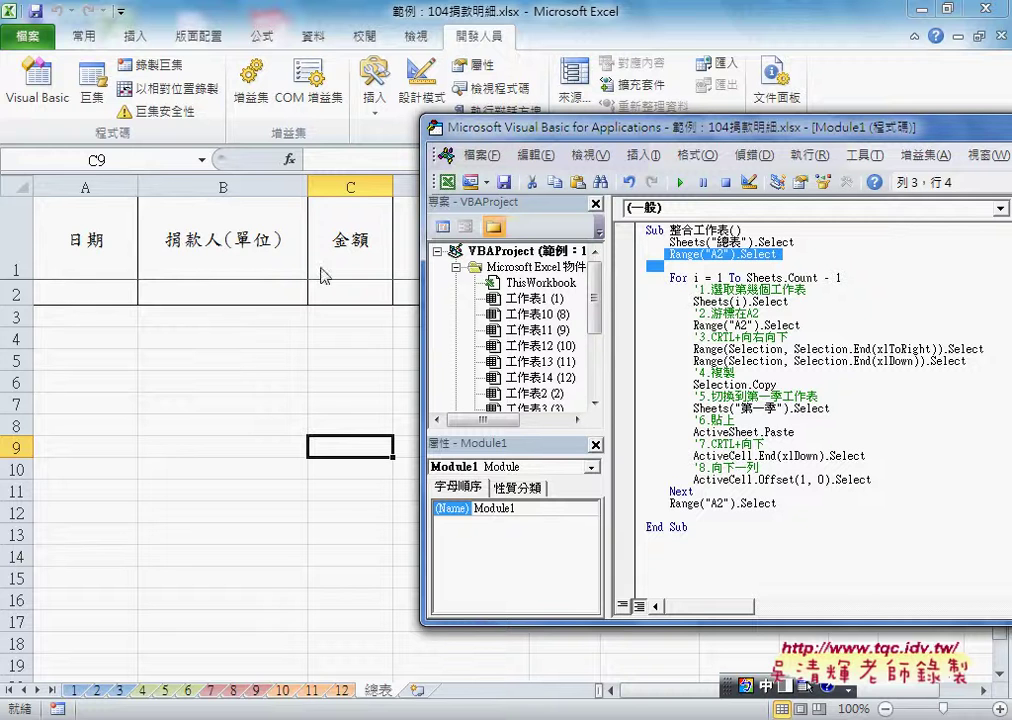
# Review the For loop from 1 to Sheets.Count - 1 and its Sheets(i).Select line.
pyautogui.click(711, 254)
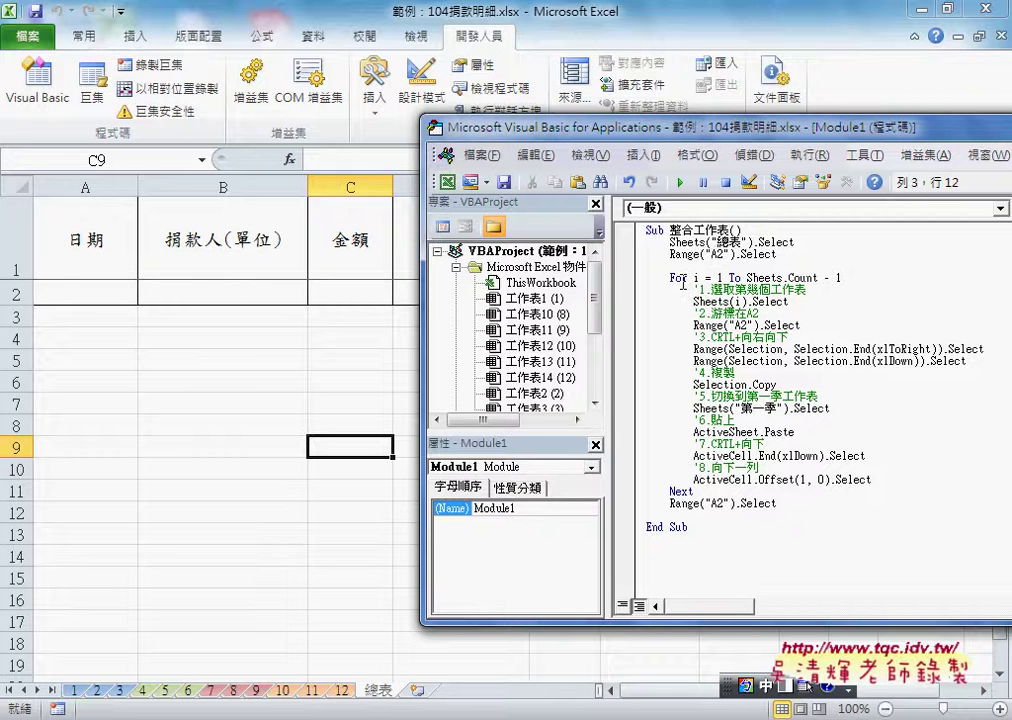
pyautogui.moveTo(666, 278); pyautogui.dragTo(778, 279)
pyautogui.click(782, 278)
pyautogui.moveTo(842, 278); pyautogui.dragTo(747, 278)
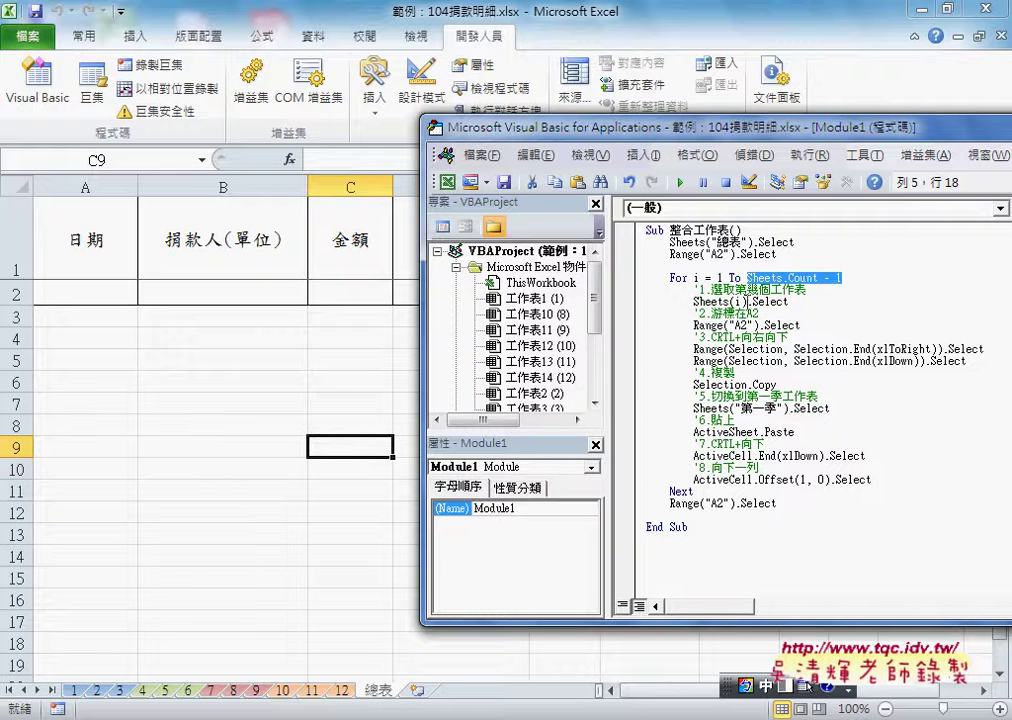
pyautogui.doubleClick(738, 301)
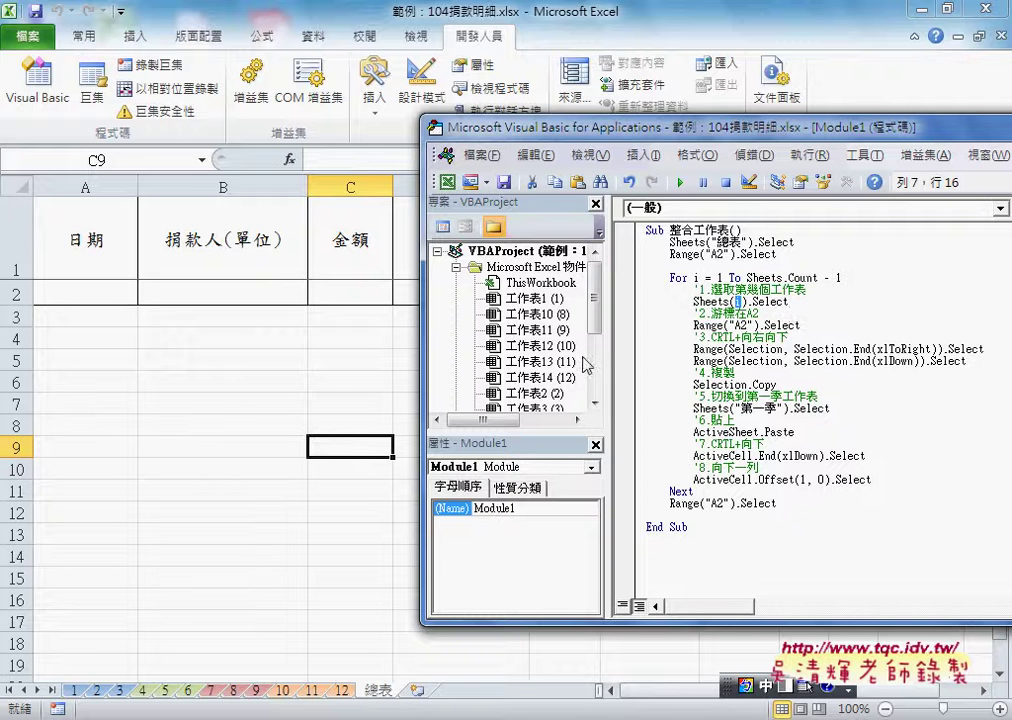
pyautogui.doubleClick(716, 278)
pyautogui.click(738, 301)
pyautogui.click(777, 325)
# After checking sheet 1's layout, change the loop's Range("A2") to Range("A3") and review the xlToRight/xlDown lines.
pyautogui.click(75, 692)
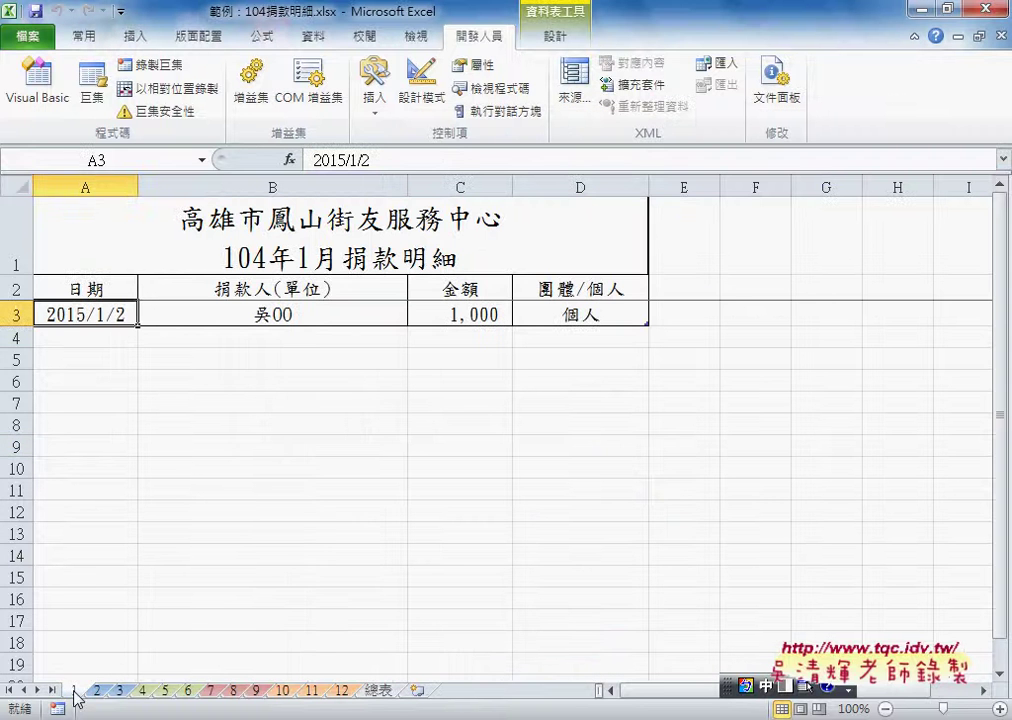
pyautogui.click(580, 717)
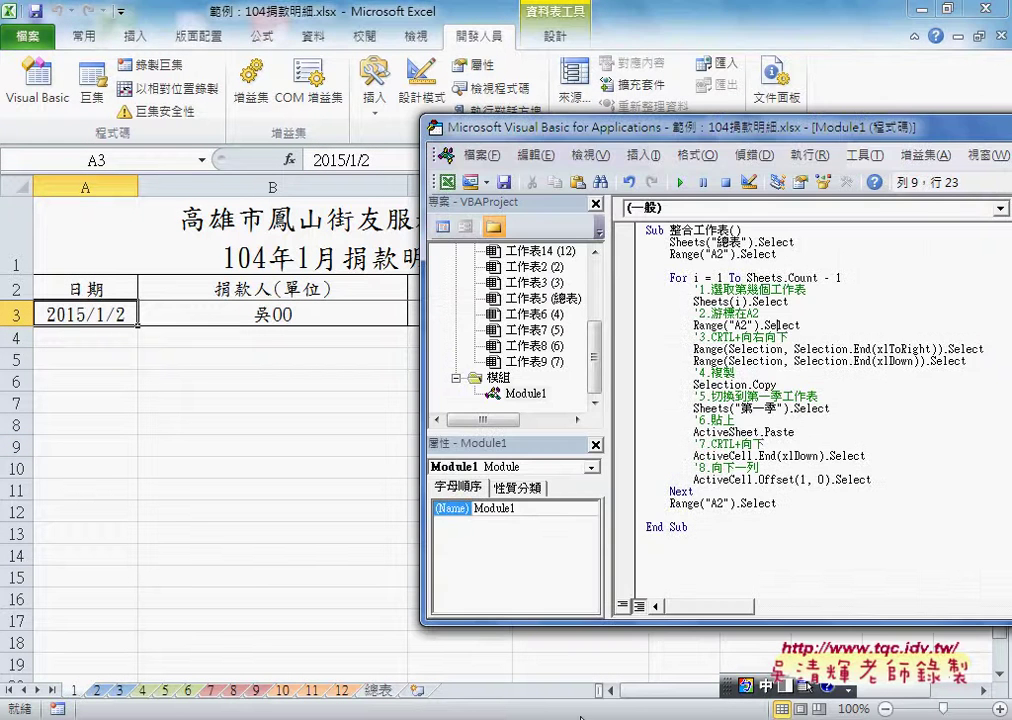
pyautogui.click(742, 325)
pyautogui.press('BackSpace')
pyautogui.write('3')
pyautogui.moveTo(628, 372); pyautogui.dragTo(628, 340)
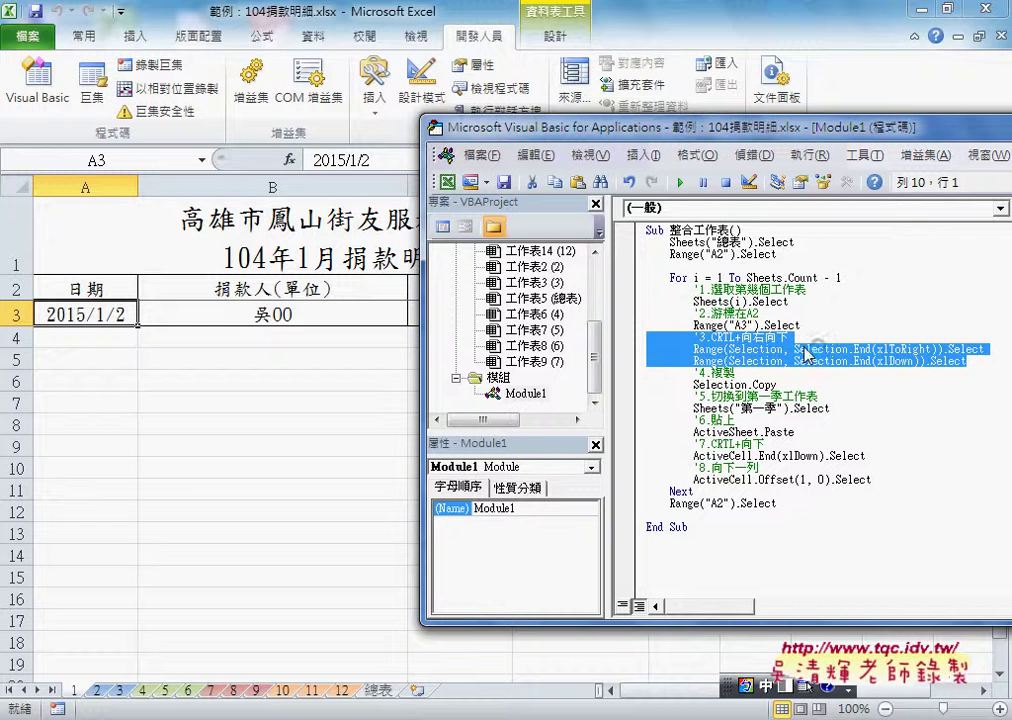
pyautogui.moveTo(985, 349); pyautogui.dragTo(693, 349)
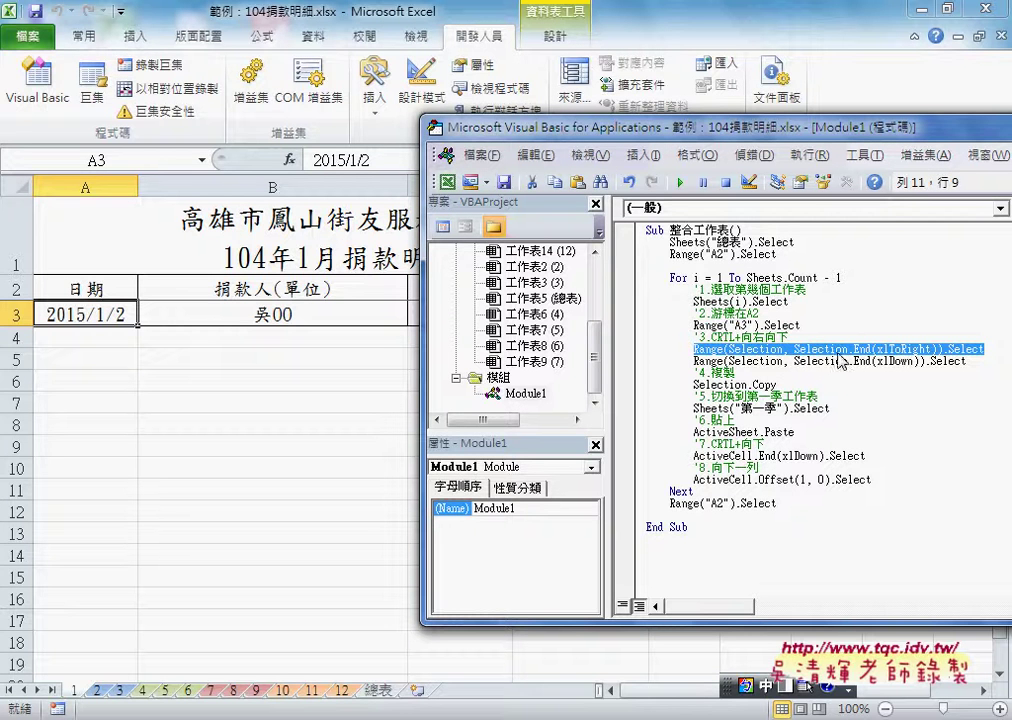
pyautogui.moveTo(981, 364)
pyautogui.mouseDown()
pyautogui.moveTo(694, 361)
pyautogui.moveTo(958, 367)
pyautogui.mouseUp()
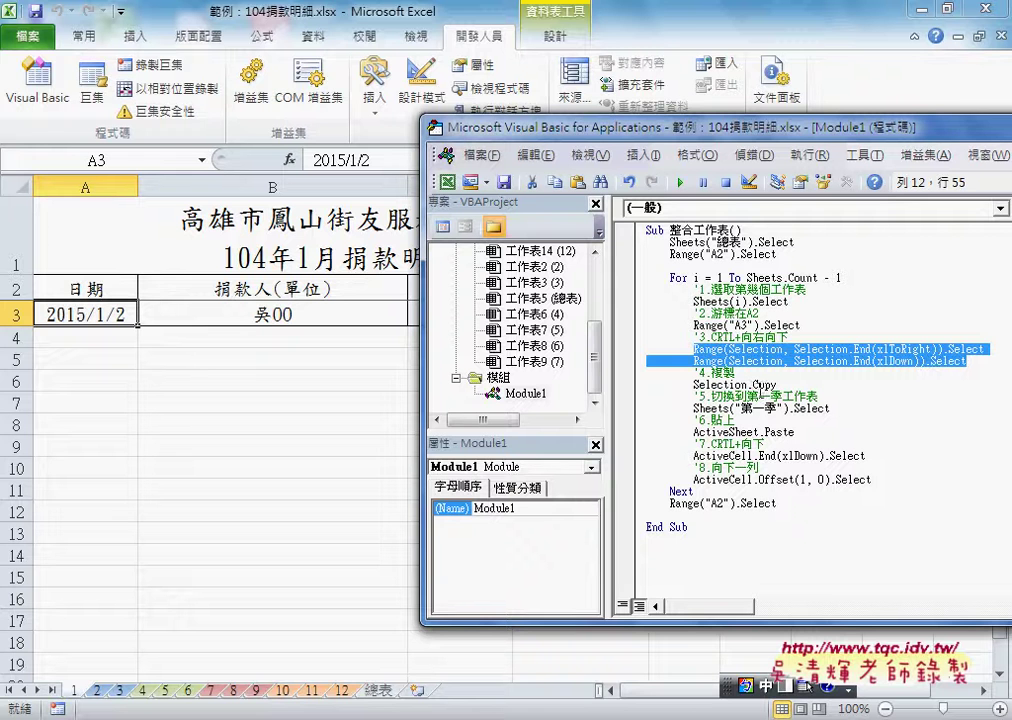
# Select 第一季 in the paste-step Sheets line and review the Range(Selection…) and move-down lines.
pyautogui.click(762, 385)
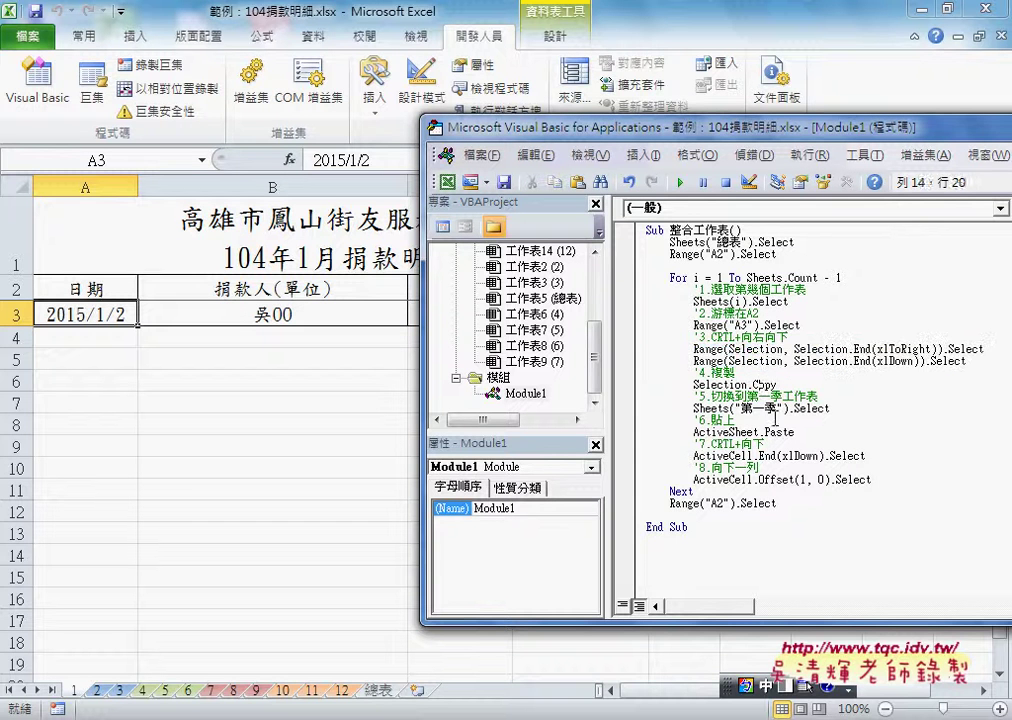
pyautogui.click(782, 416)
pyautogui.doubleClick(730, 242)
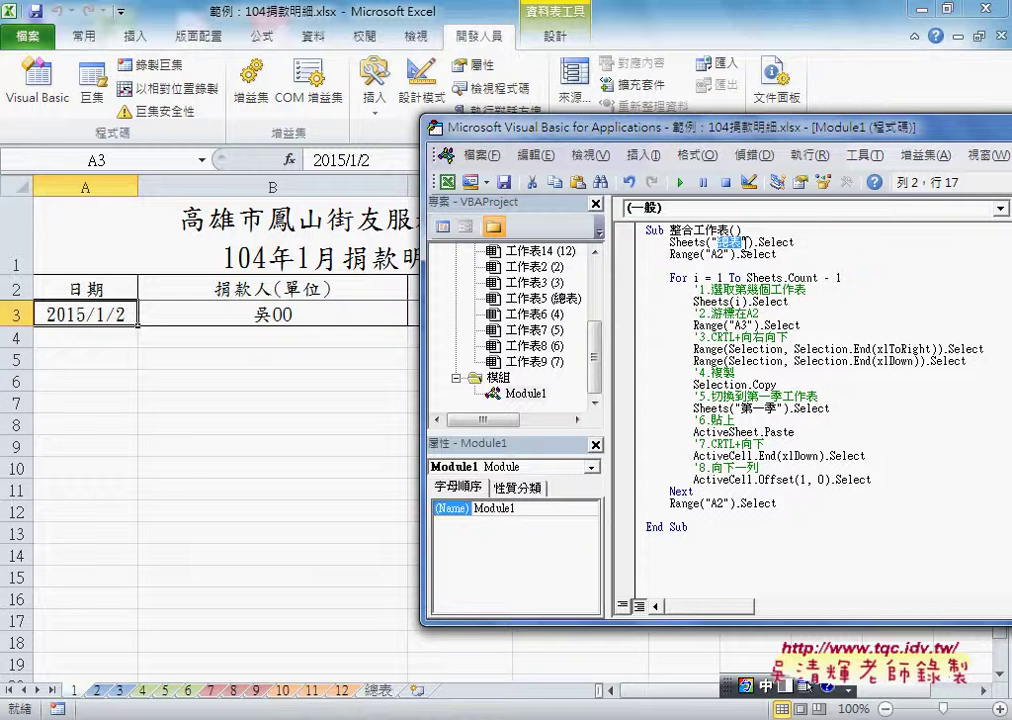
pyautogui.moveTo(742, 408); pyautogui.dragTo(779, 409)
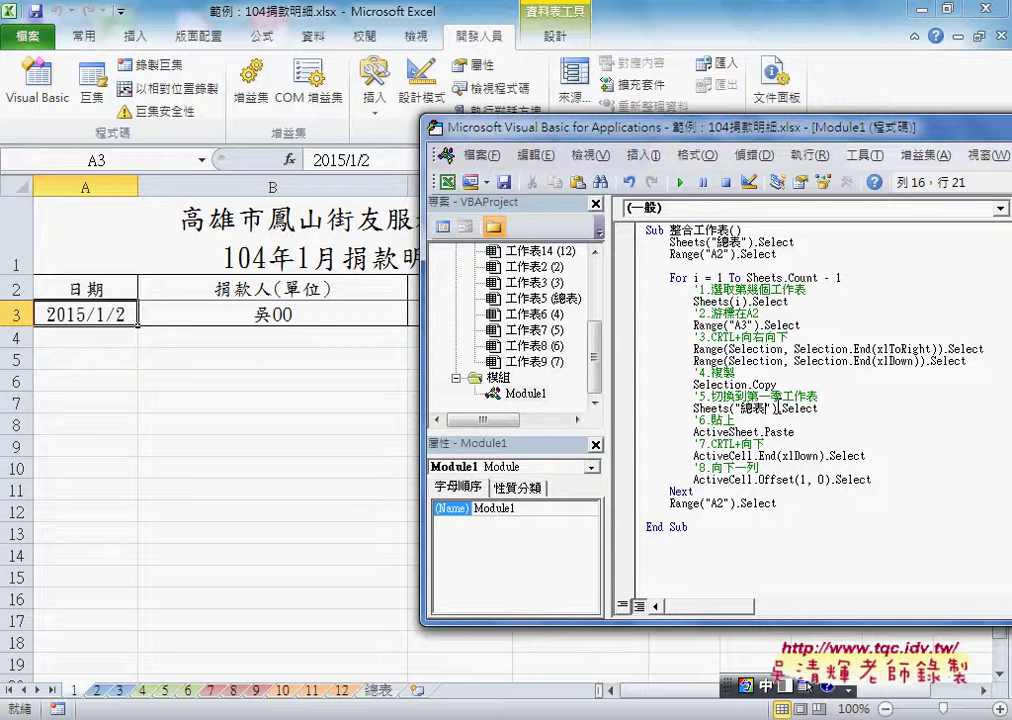
pyautogui.moveTo(975, 362); pyautogui.dragTo(646, 349)
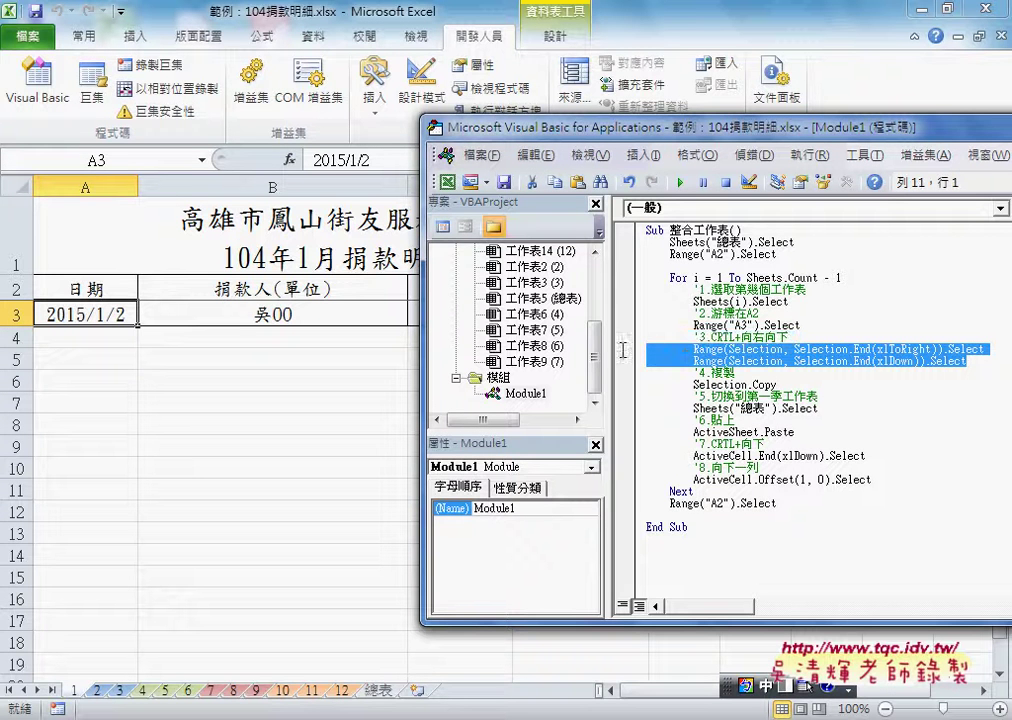
pyautogui.click(866, 456)
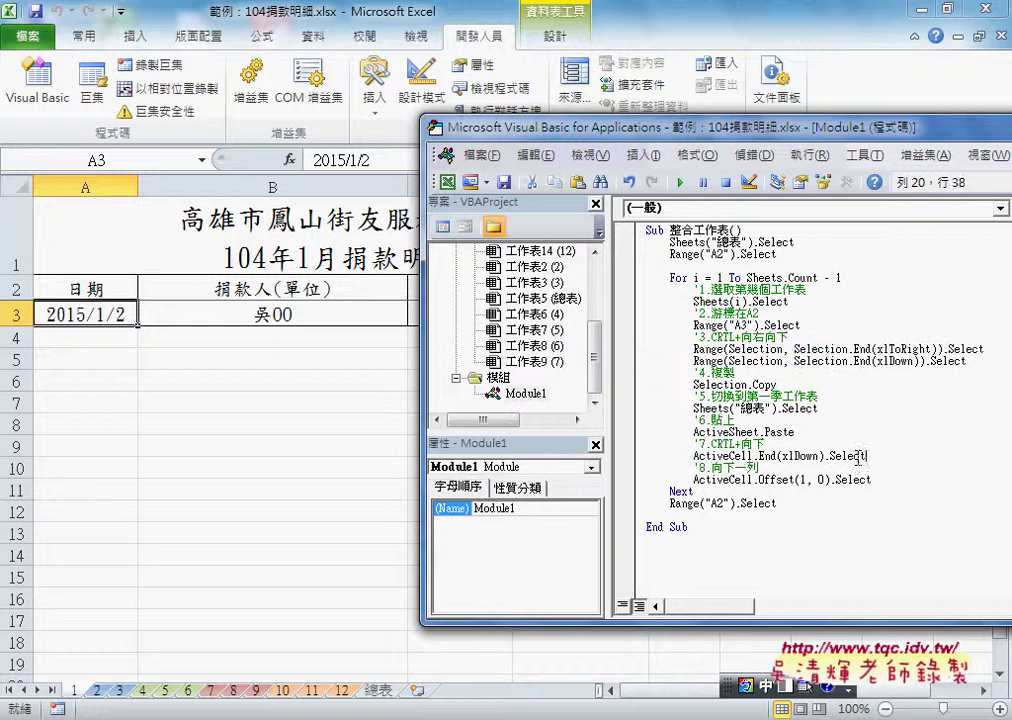
pyautogui.moveTo(862, 456); pyautogui.dragTo(646, 444)
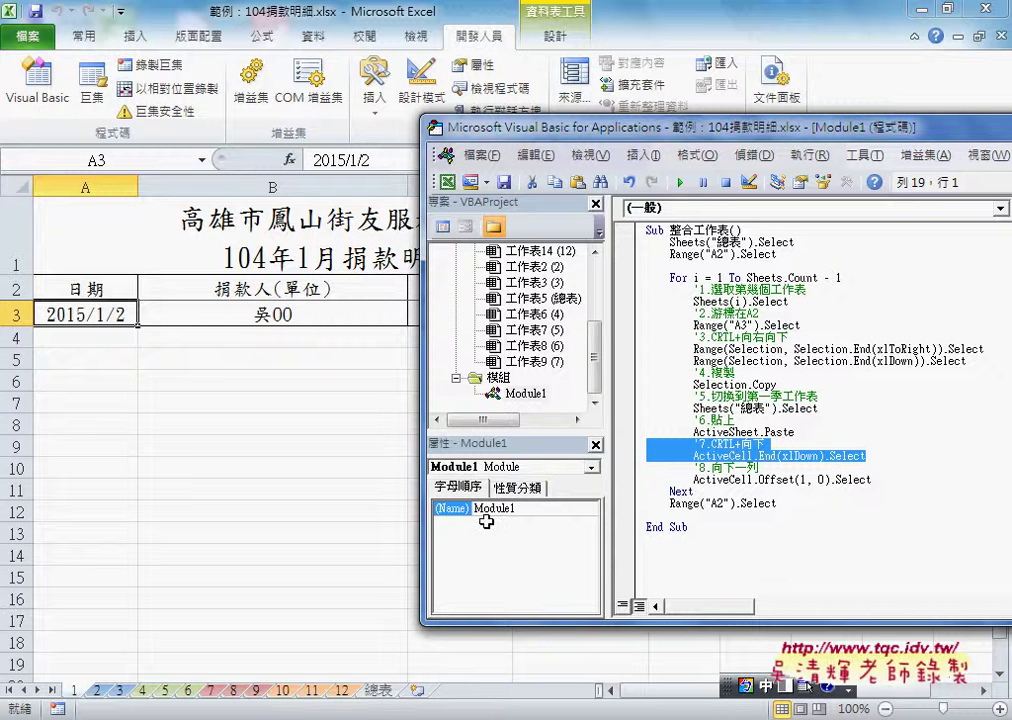
# Test Ctrl+Down and Ctrl+Up on the sheet, then inspect the ActiveCell.Offset(1, 0).Select line.
pyautogui.click(100, 316)
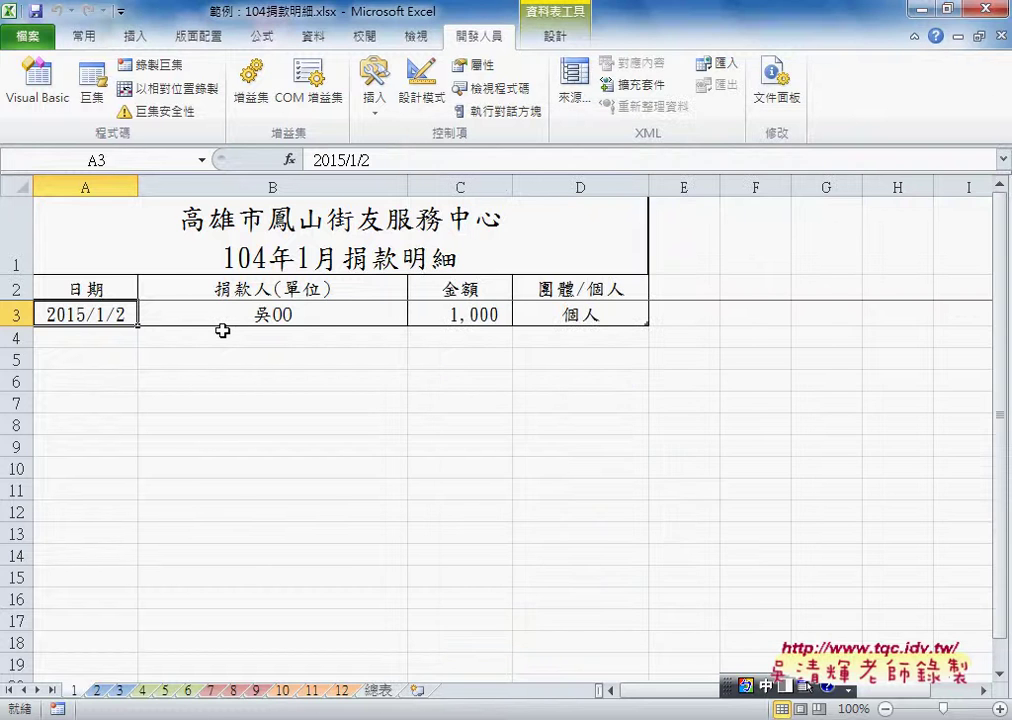
pyautogui.hotkey('ctrl', 'Down')
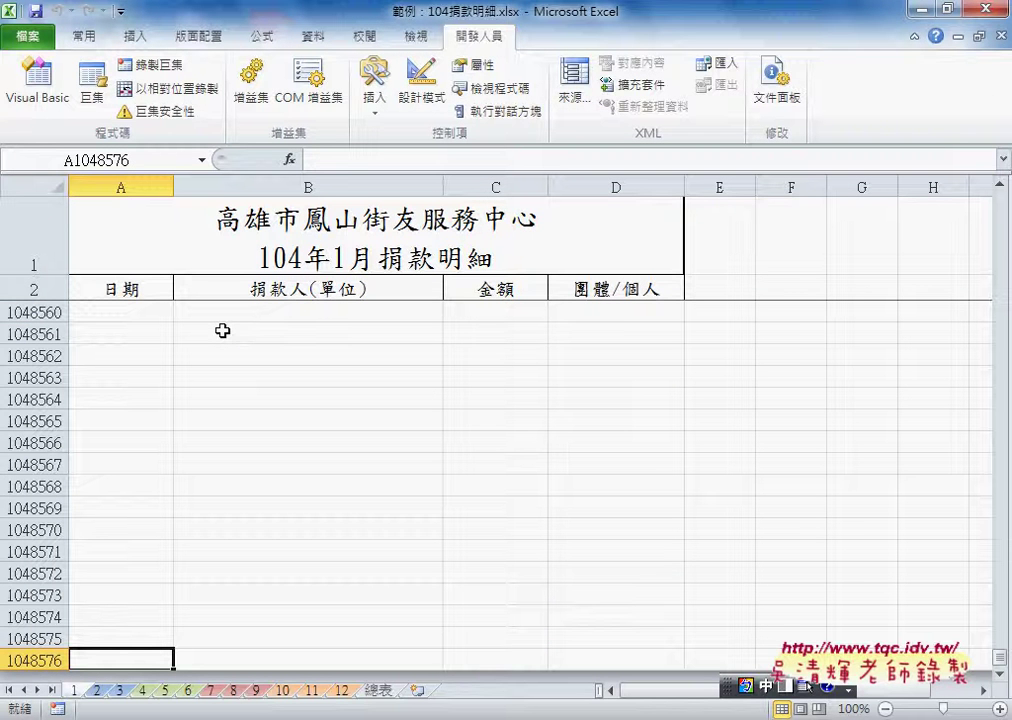
pyautogui.hotkey('ctrl', 'Up')
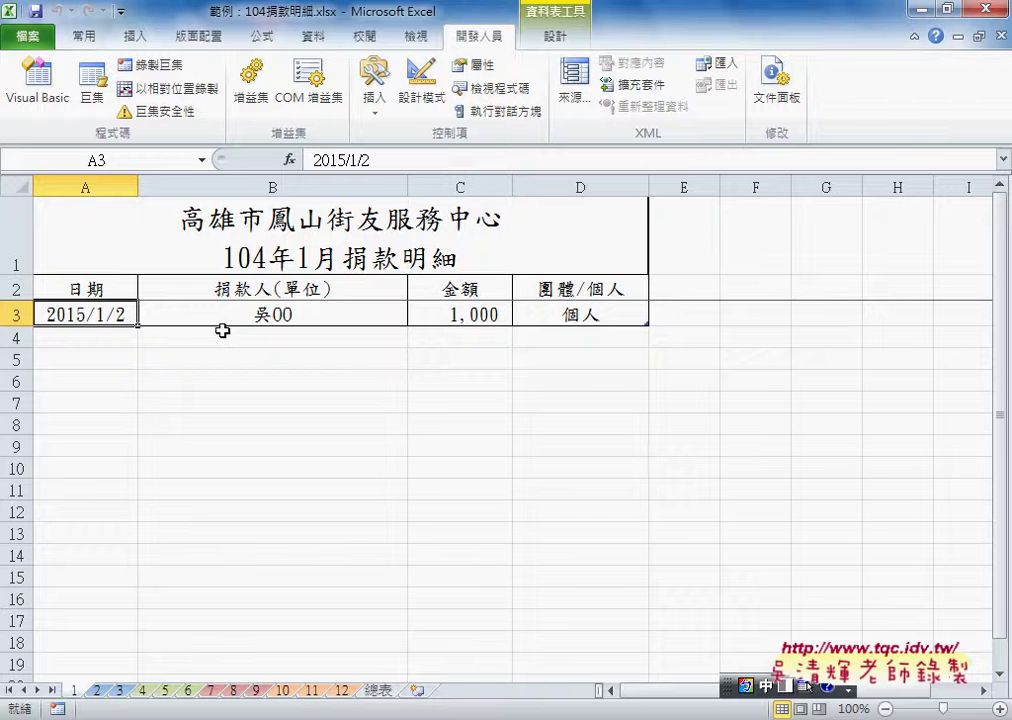
pyautogui.hotkey('alt', 'F11')
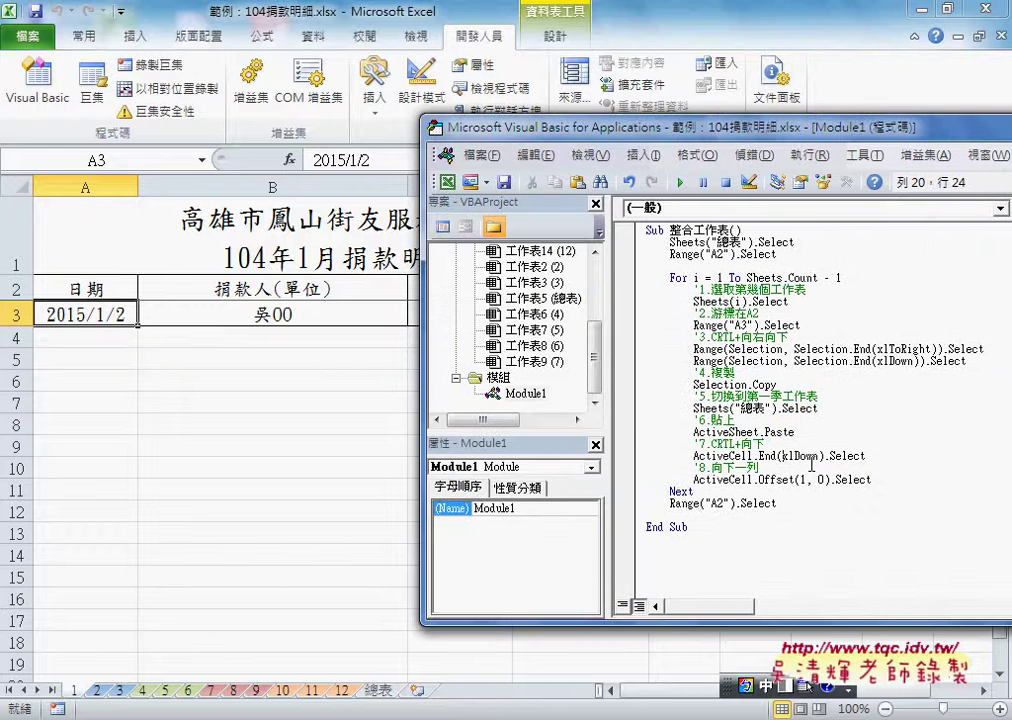
pyautogui.moveTo(871, 479); pyautogui.dragTo(694, 479)
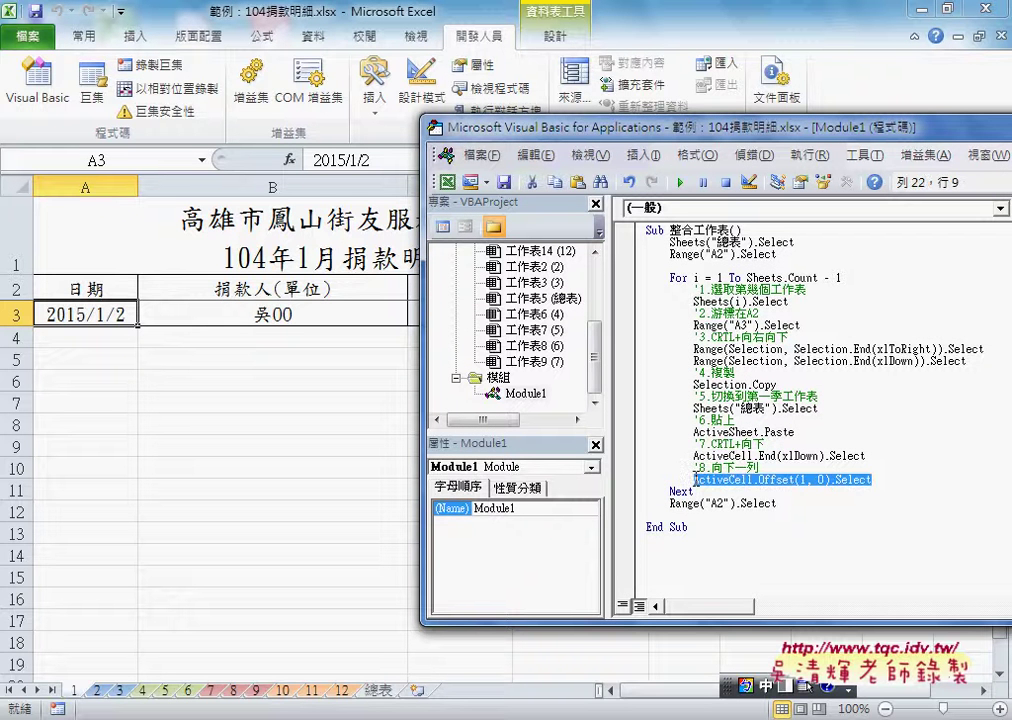
pyautogui.click(800, 480)
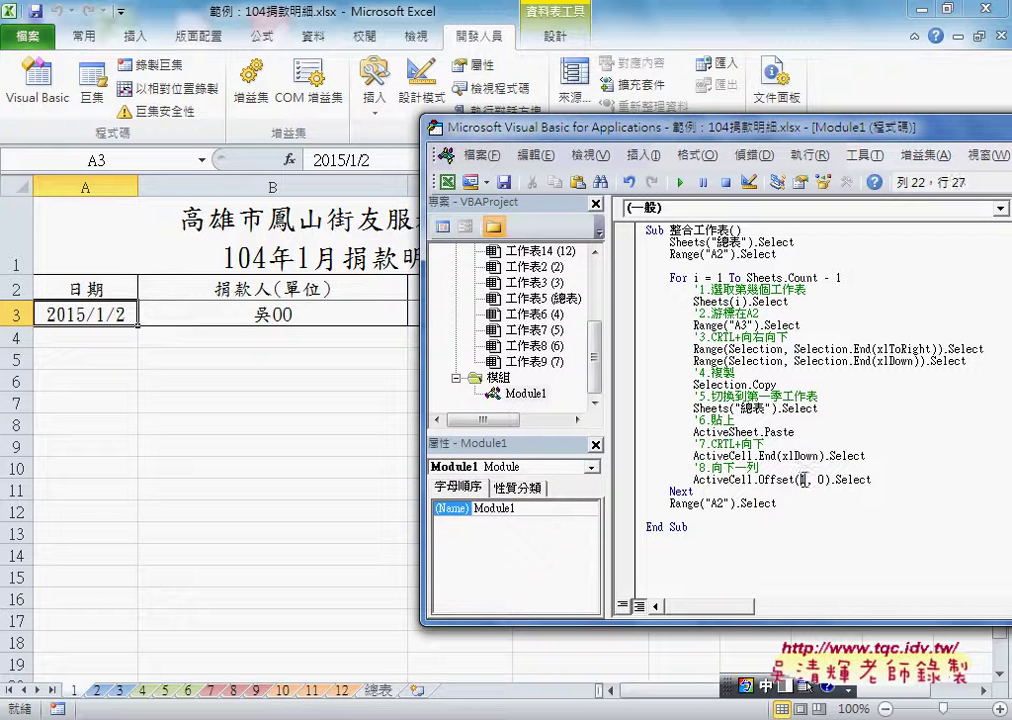
pyautogui.doubleClick(801, 480)
pyautogui.click(794, 480)
pyautogui.doubleClick(790, 480)
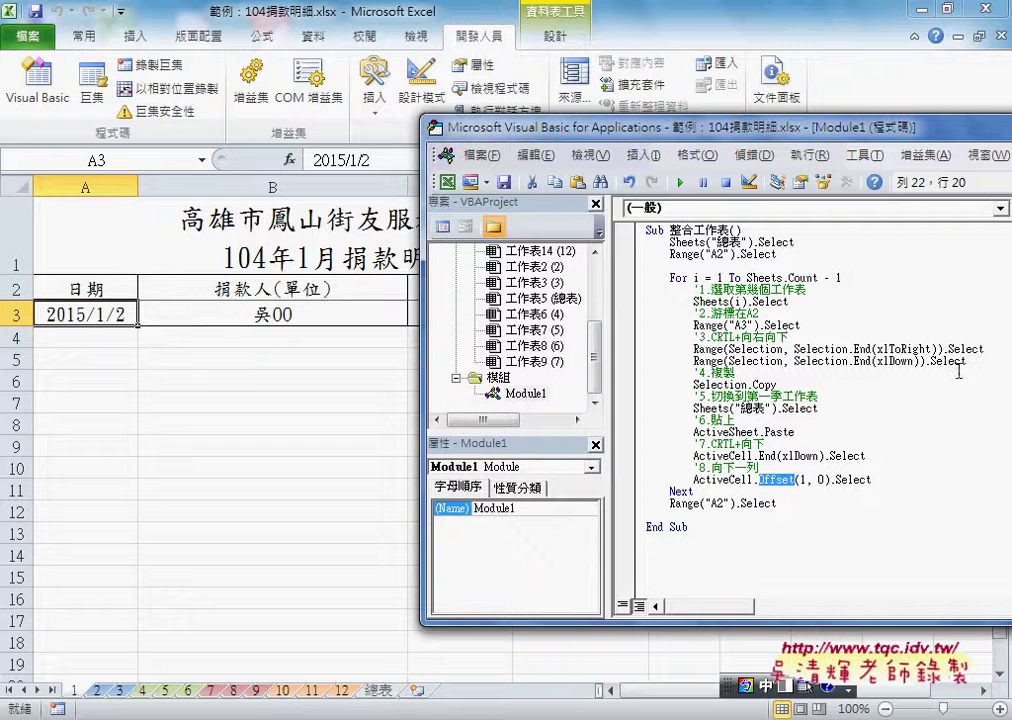
pyautogui.moveTo(966, 361); pyautogui.dragTo(644, 338)
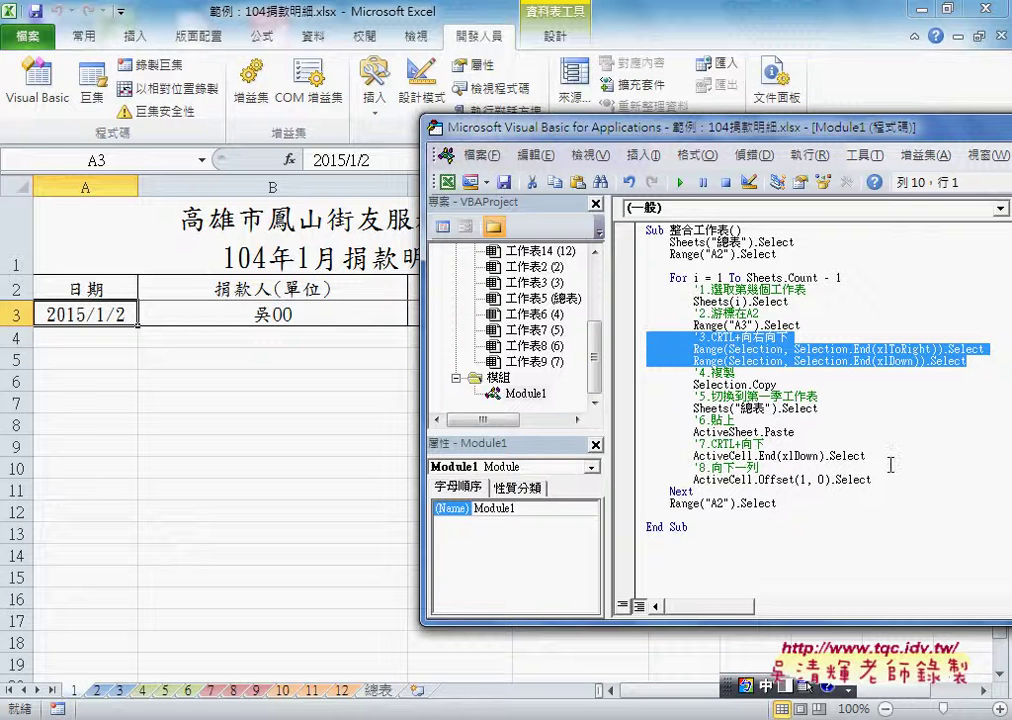
pyautogui.moveTo(875, 480); pyautogui.dragTo(648, 455)
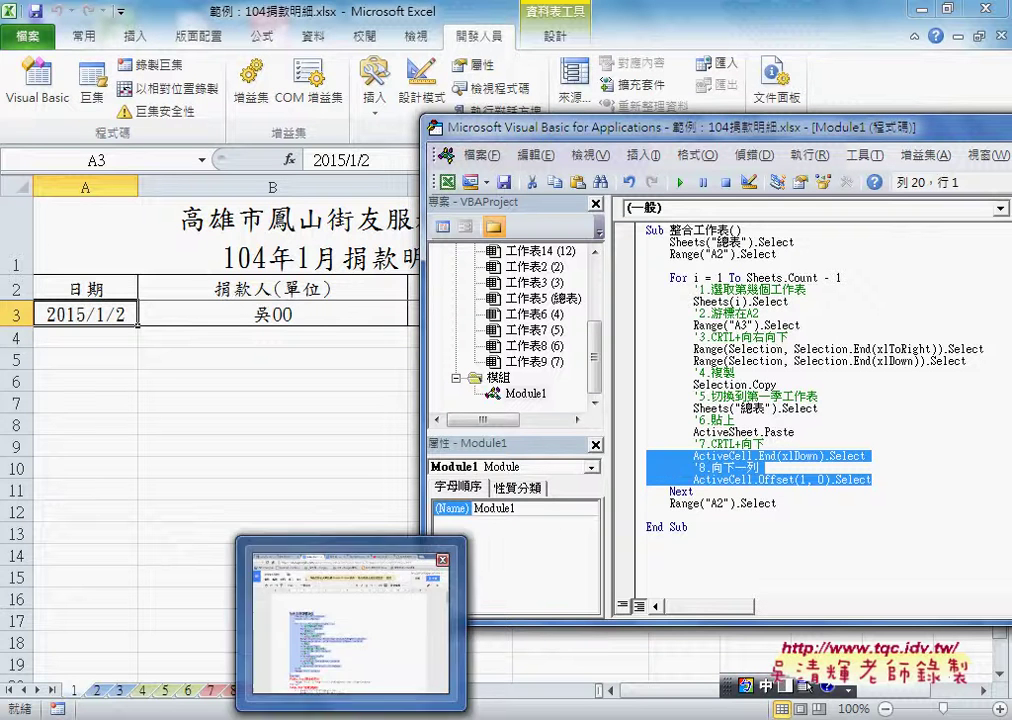
# Select all the revised 整合工作表 code in the 程式碼 document and return to the VBA editor below the macro.
pyautogui.click(377, 670)
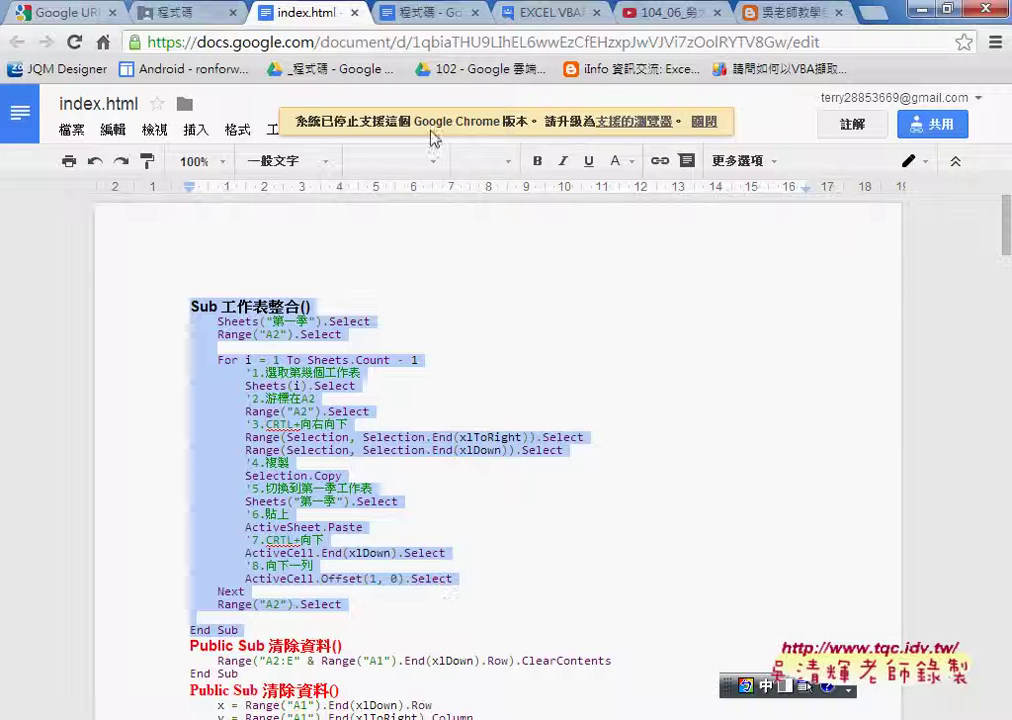
pyautogui.click(386, 14)
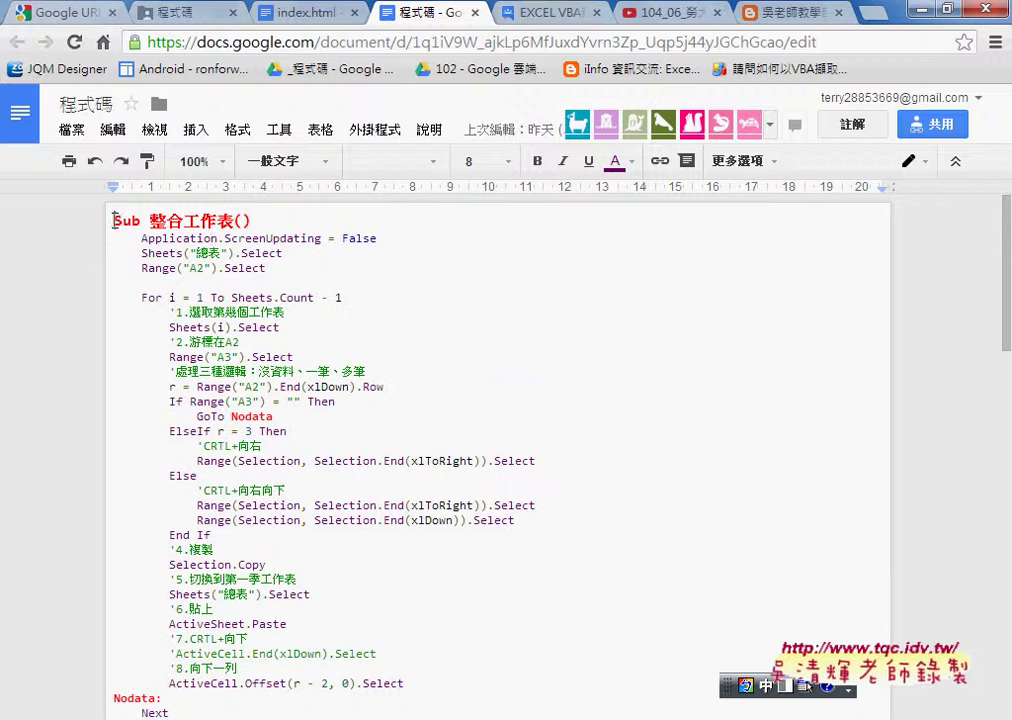
pyautogui.moveTo(116, 221)
pyautogui.mouseDown()
pyautogui.moveTo(117, 672)
pyautogui.moveTo(330, 585)
pyautogui.mouseUp()
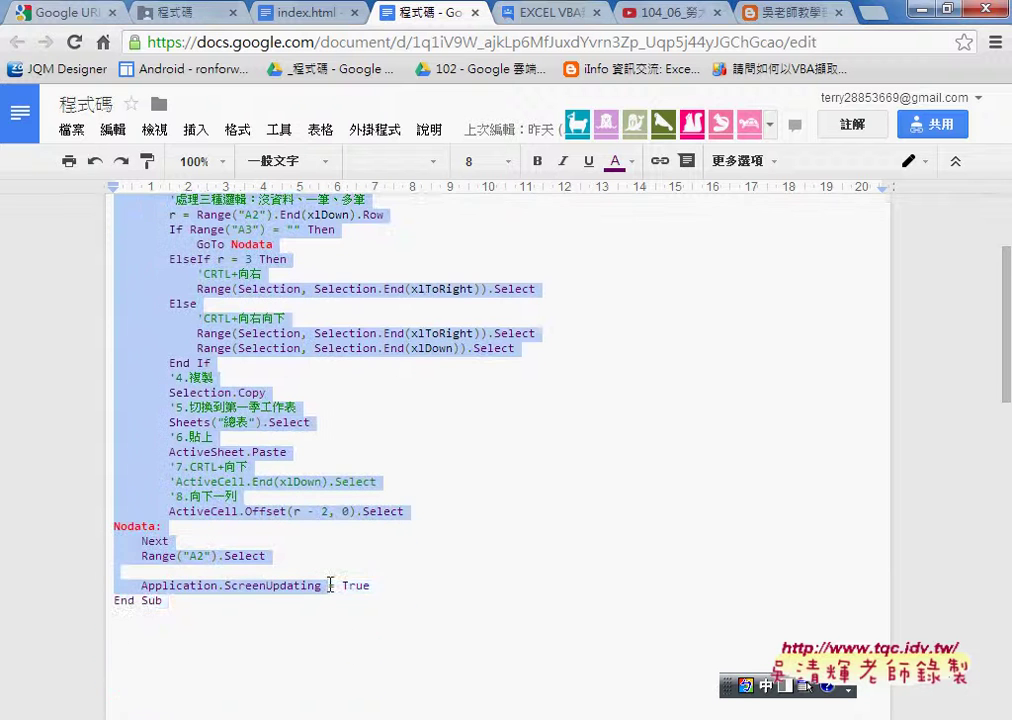
pyautogui.click(264, 621)
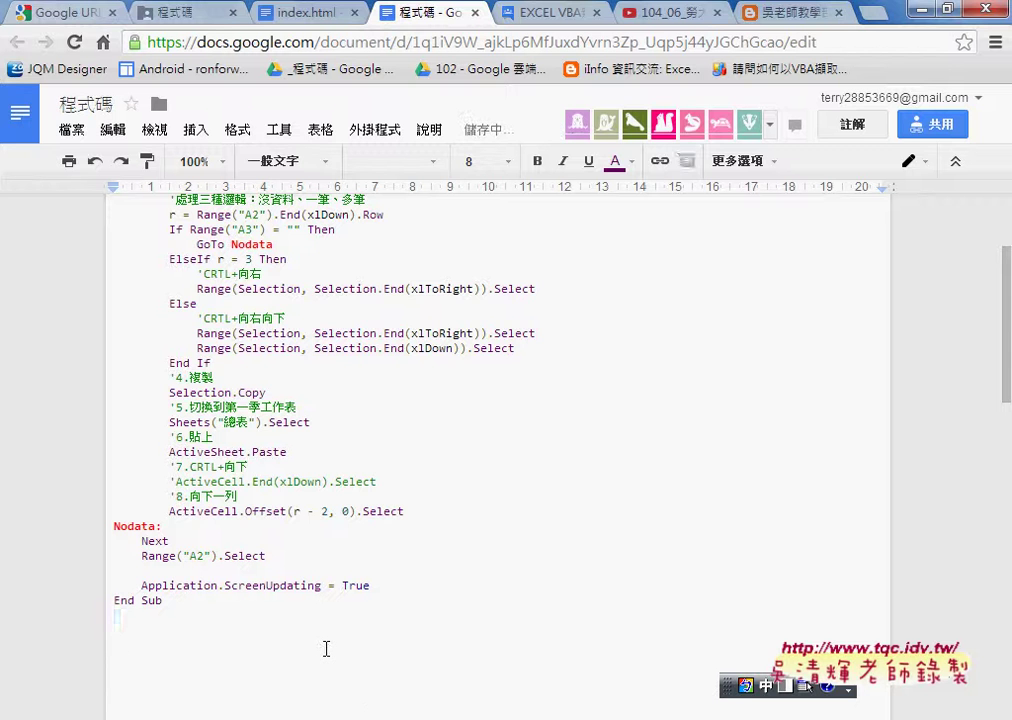
pyautogui.hotkey('ctrl', 'a')
pyautogui.hotkey('ctrl', 'c')
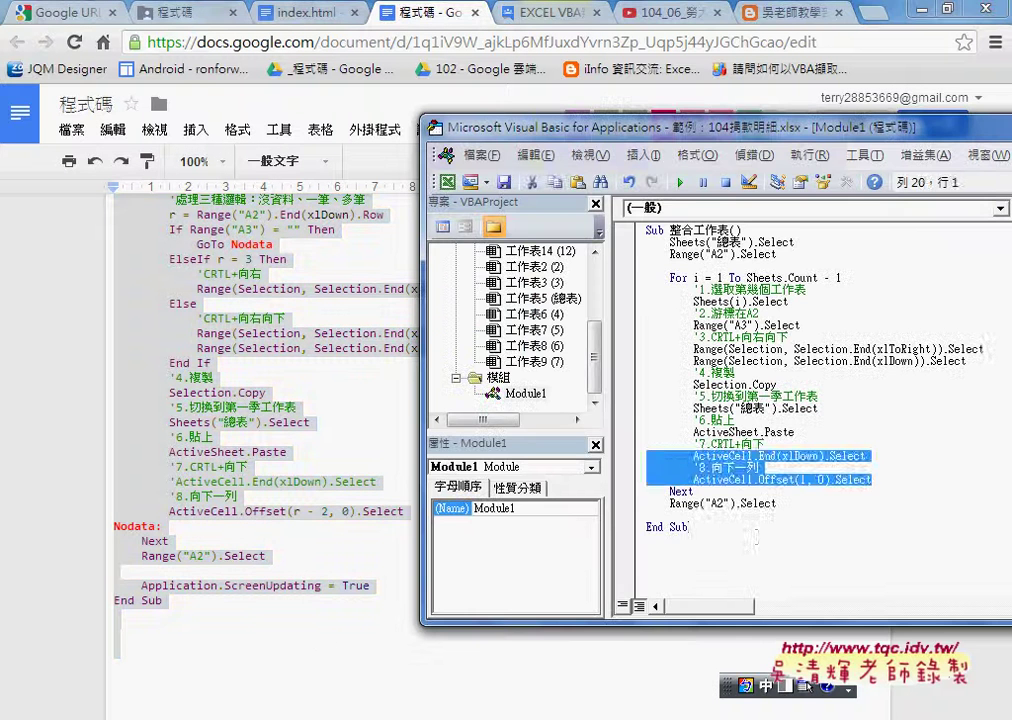
pyautogui.hotkey('alt', 'Tab')
pyautogui.click(715, 545)
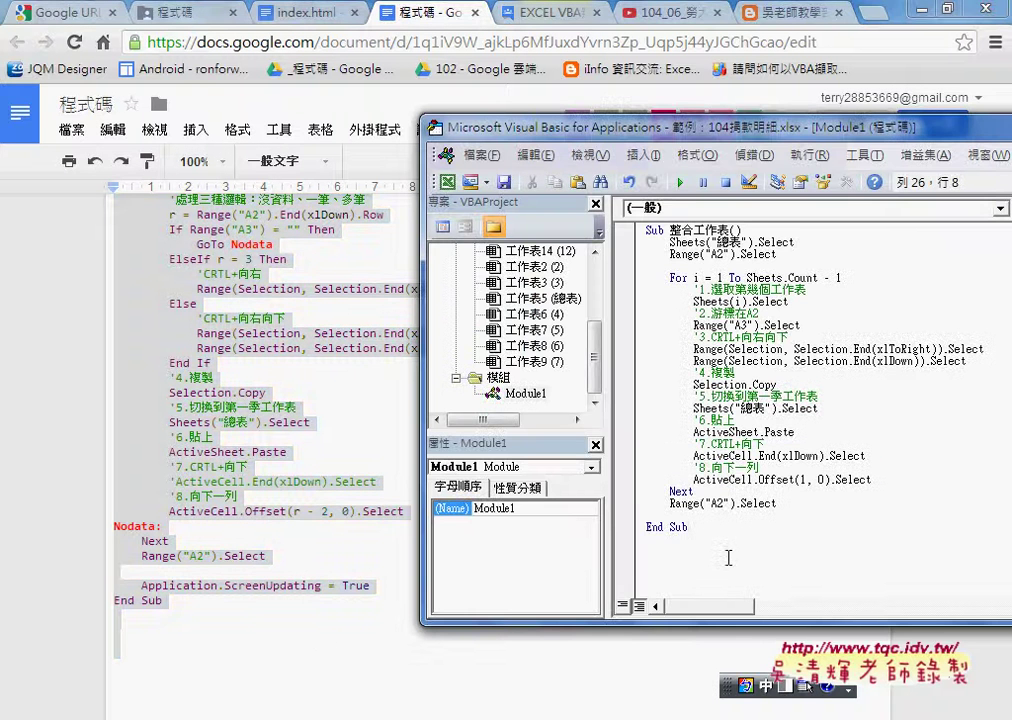
# Paste the revised macro below End Sub in Module1 and rename its Sub to 整合工作表_OK.
pyautogui.hotkey('ctrl', 'v')
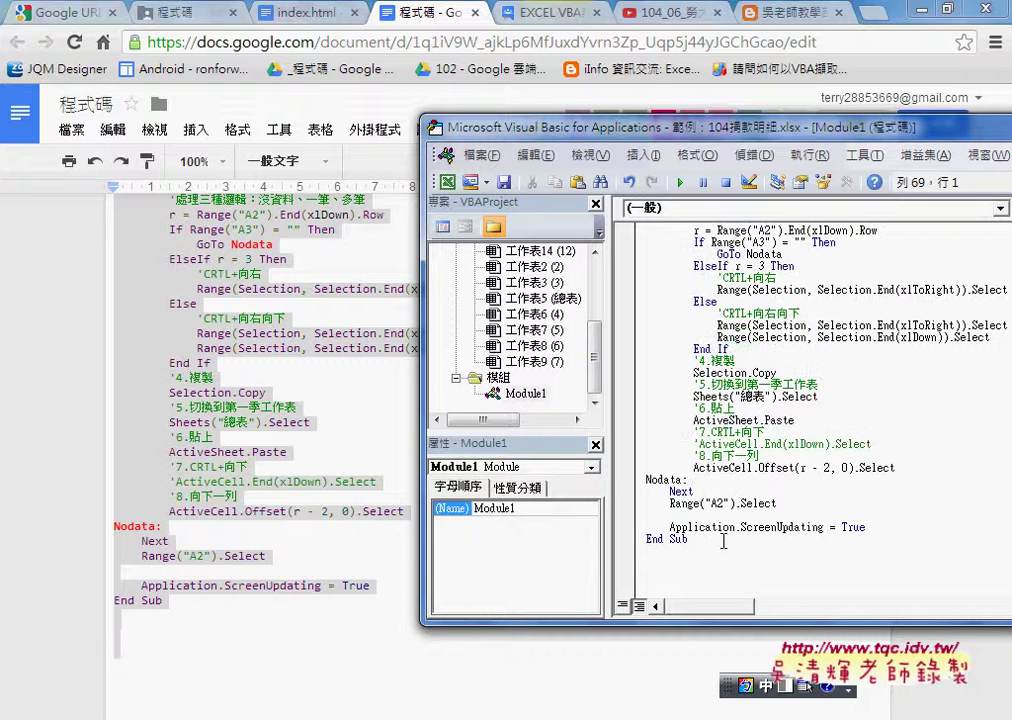
pyautogui.scroll(3, 768, 362)
pyautogui.scroll(2, 768, 362)
pyautogui.click(742, 281)
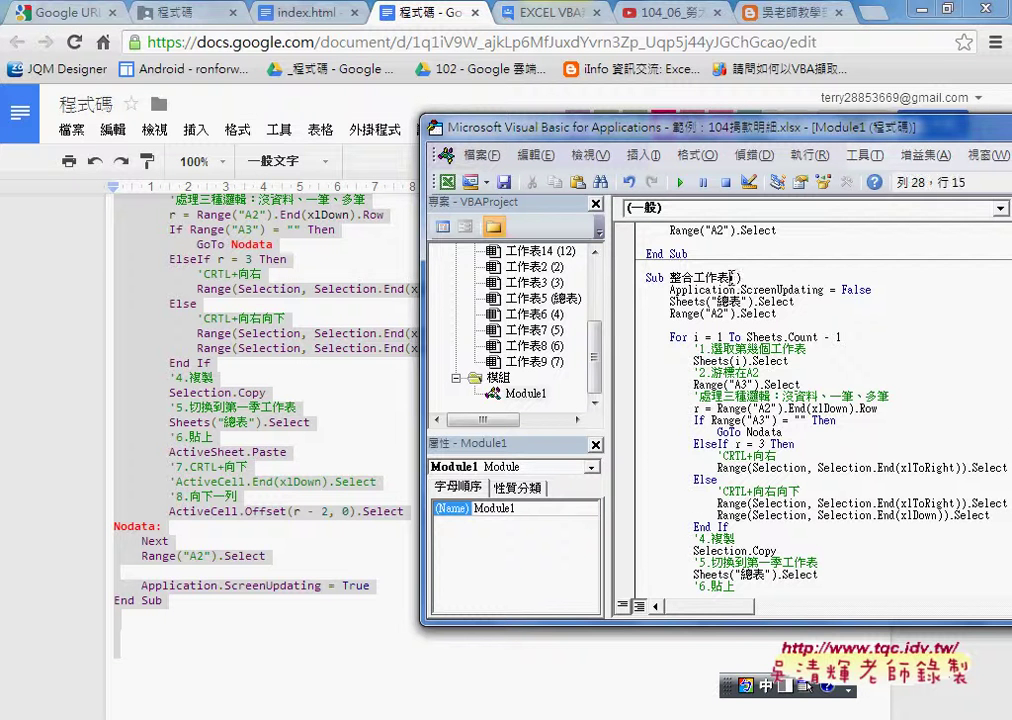
pyautogui.write('_OK')
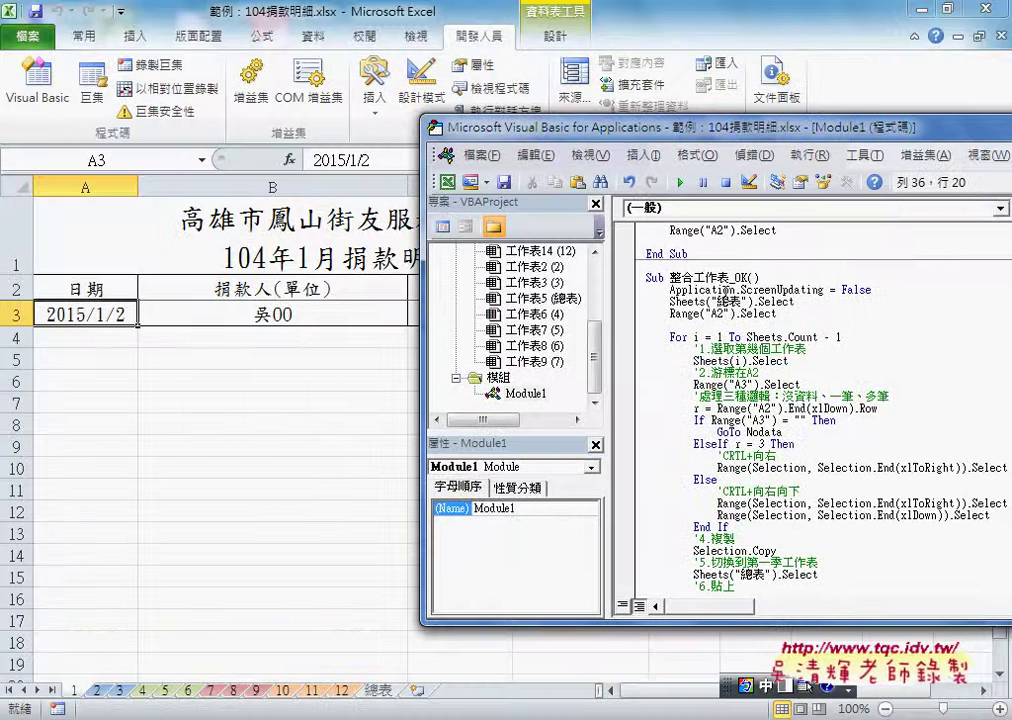
pyautogui.click(380, 690)
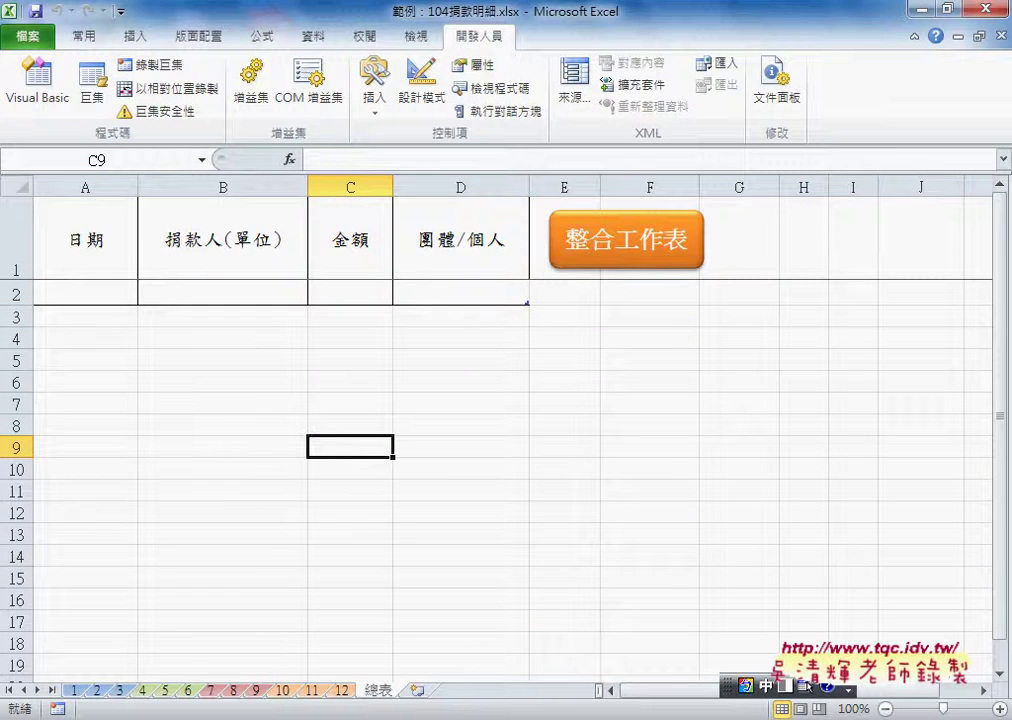
pyautogui.hotkey('alt', 'F11')
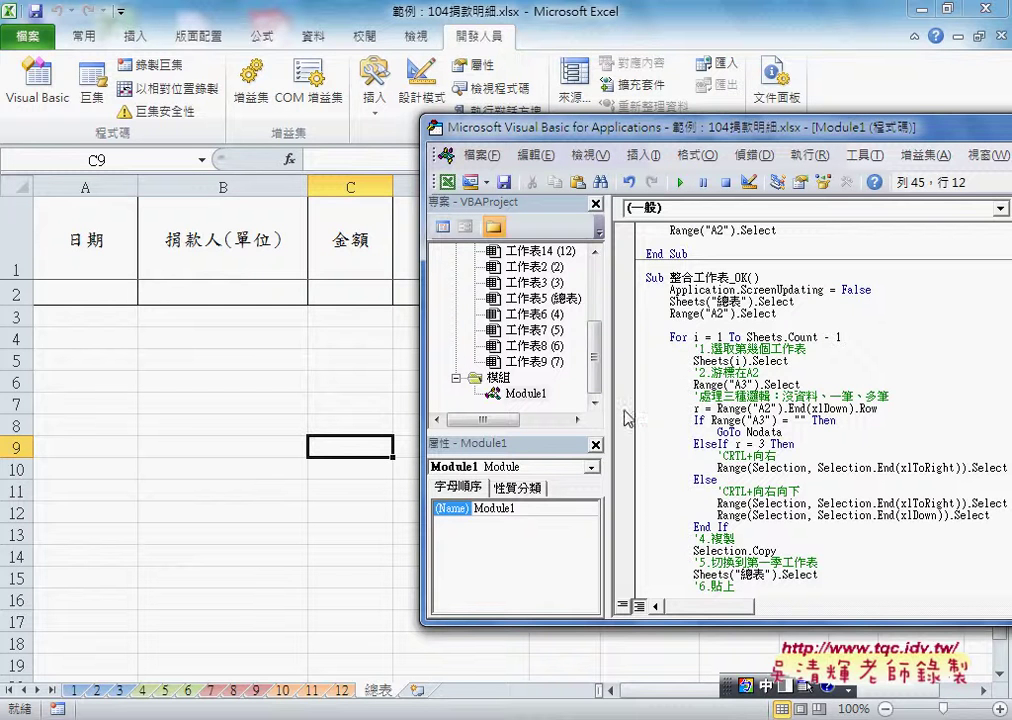
# Put a breakpoint on the r line, run the macro, and step past the Range("A3") empty check.
pyautogui.click(624, 408)
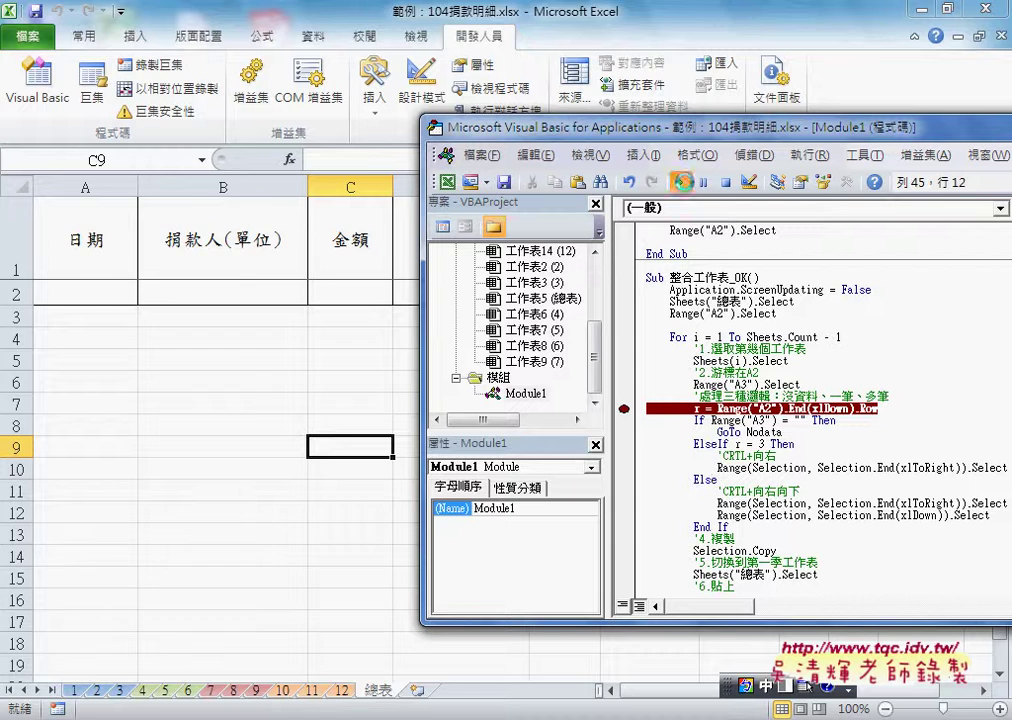
pyautogui.press('F5')
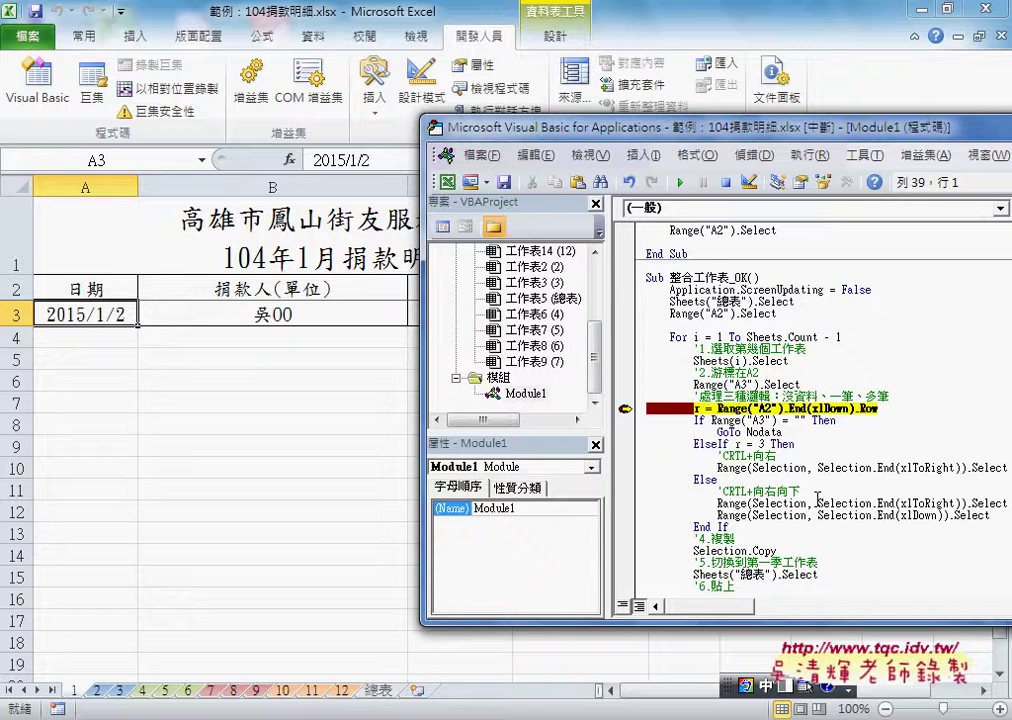
pyautogui.press('F8')
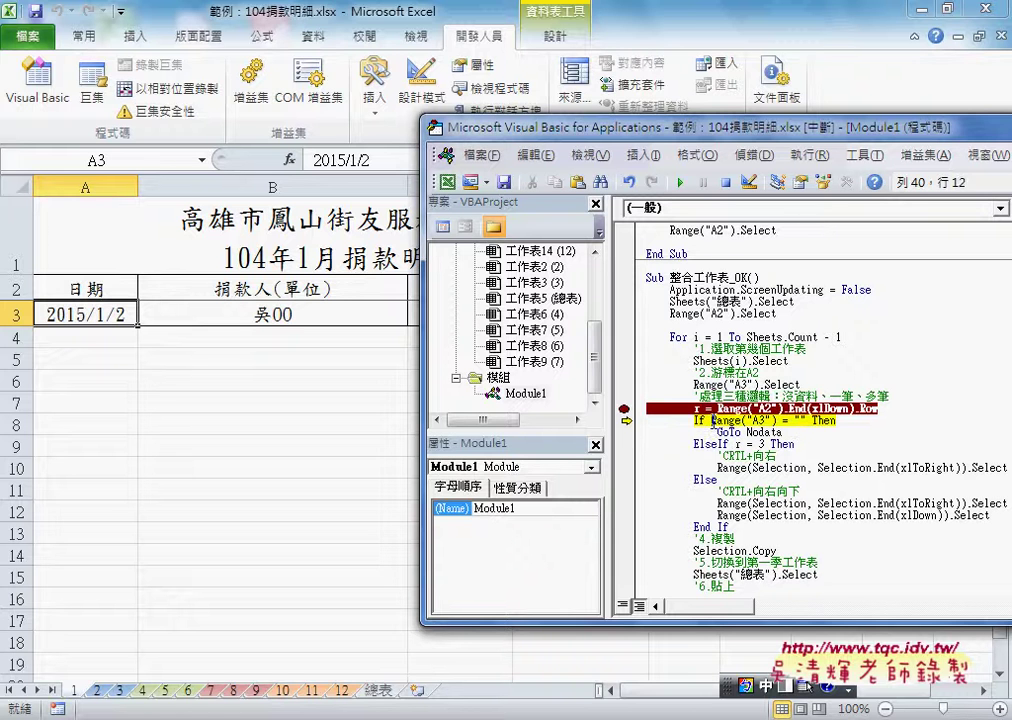
pyautogui.moveTo(713, 420); pyautogui.dragTo(776, 421)
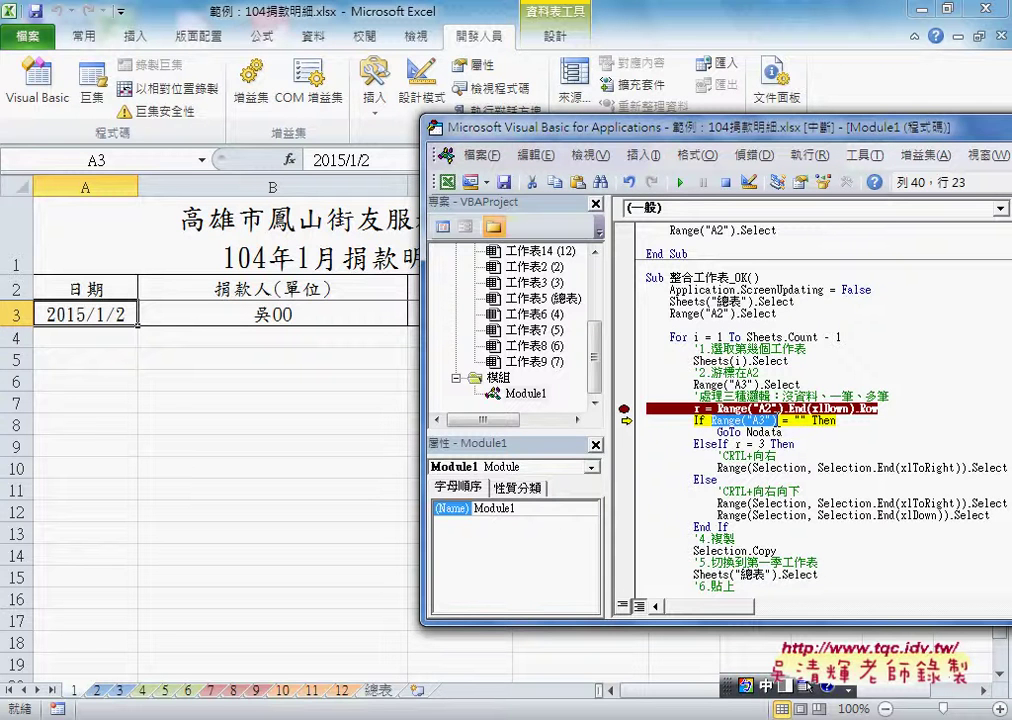
pyautogui.doubleClick(801, 420)
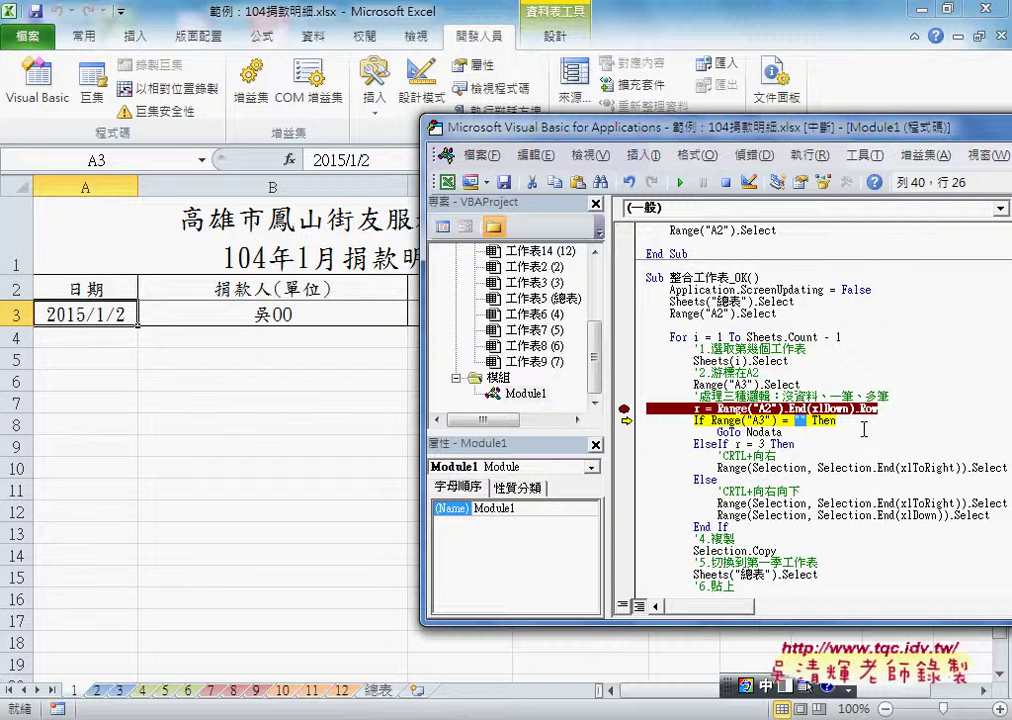
pyautogui.press('F8')
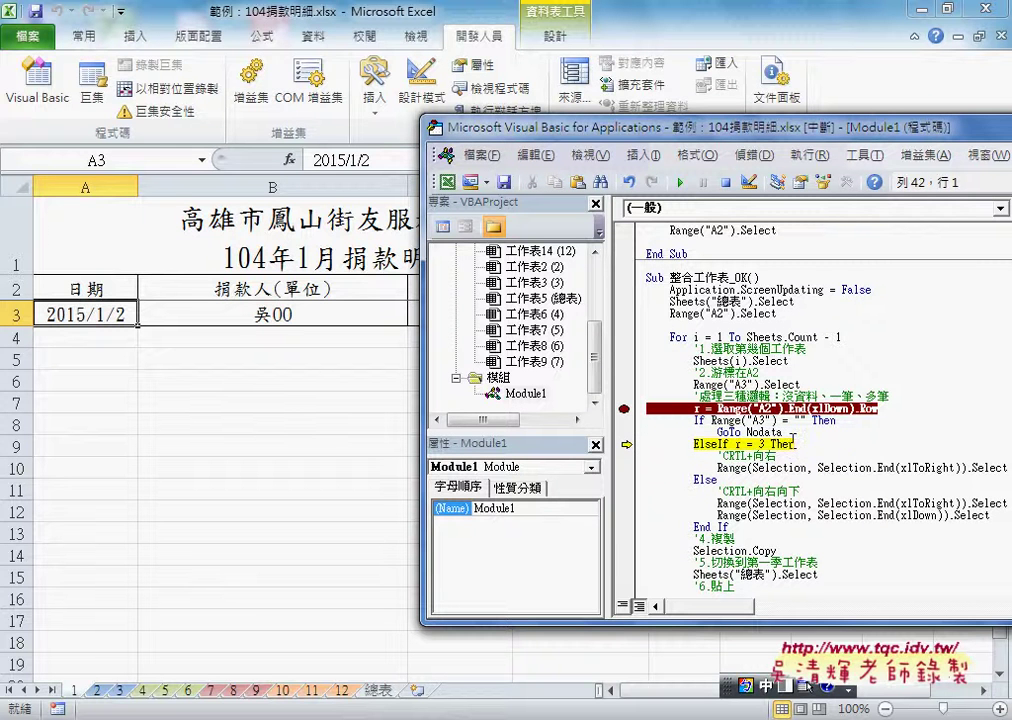
pyautogui.moveTo(737, 446)
# Compare the r expression with the January sheet's cells A2 and A3.
pyautogui.moveTo(717, 408); pyautogui.dragTo(878, 408)
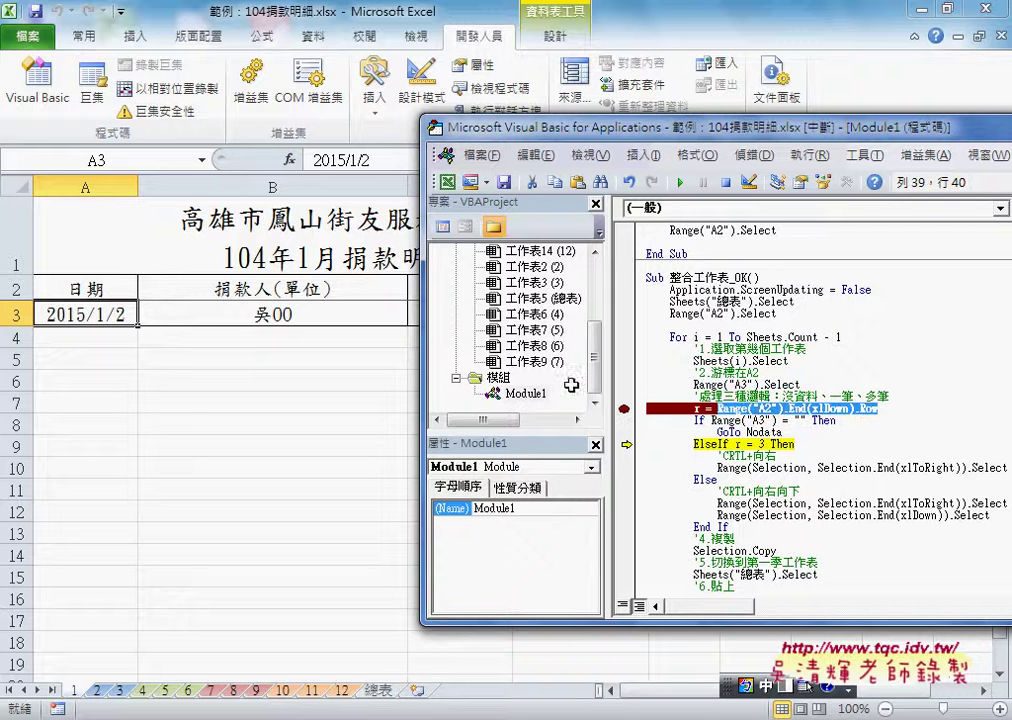
pyautogui.click(85, 289)
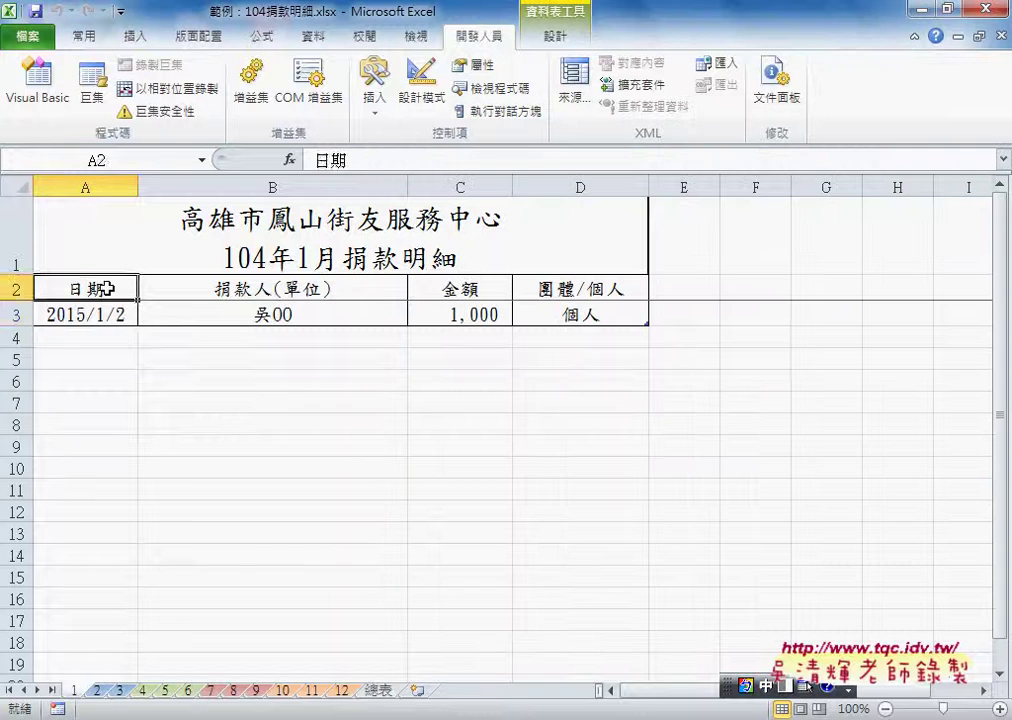
pyautogui.press('Down')
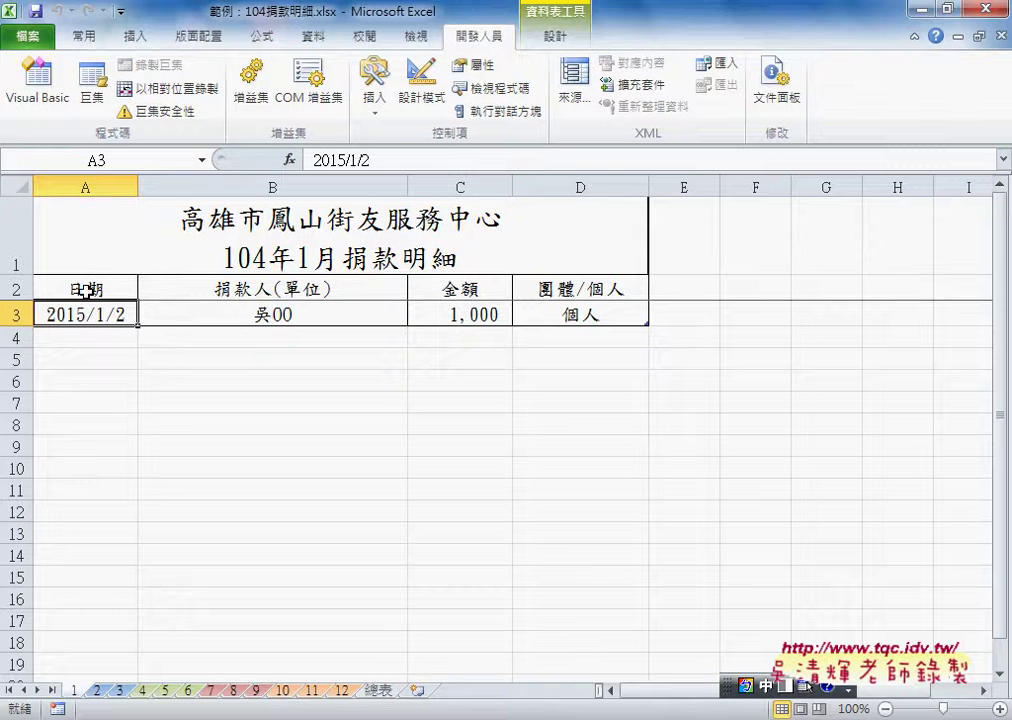
pyautogui.click(86, 291)
pyautogui.press('Down')
pyautogui.hotkey('alt', 'F11')
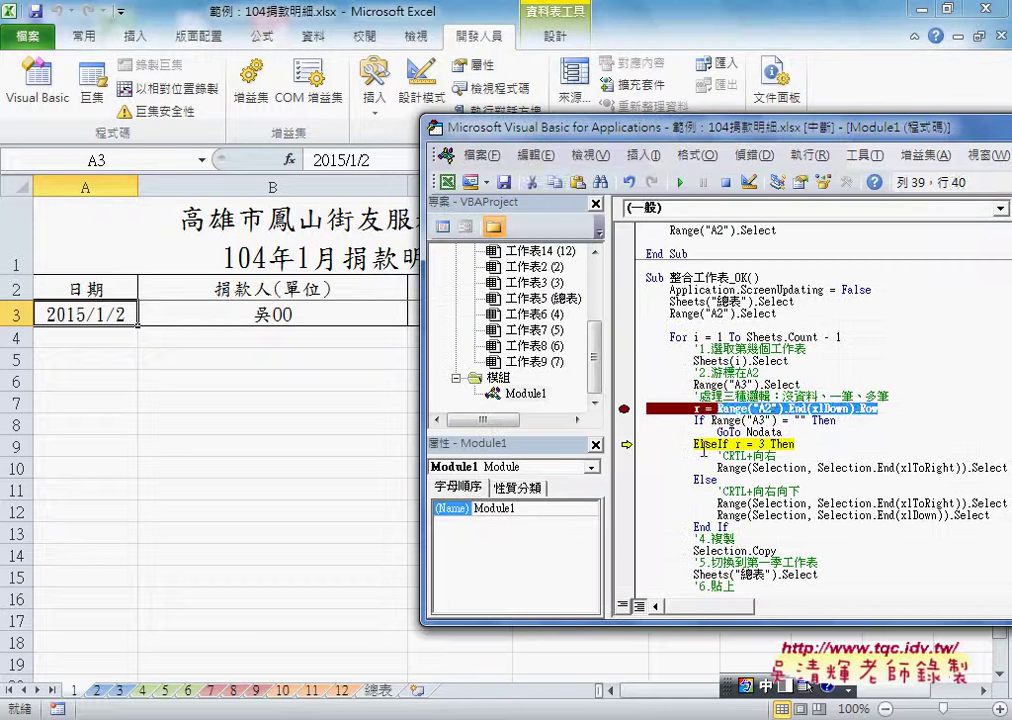
# Step through the single-row branch: select and copy the January row, then switch to 總表.
pyautogui.click(697, 408)
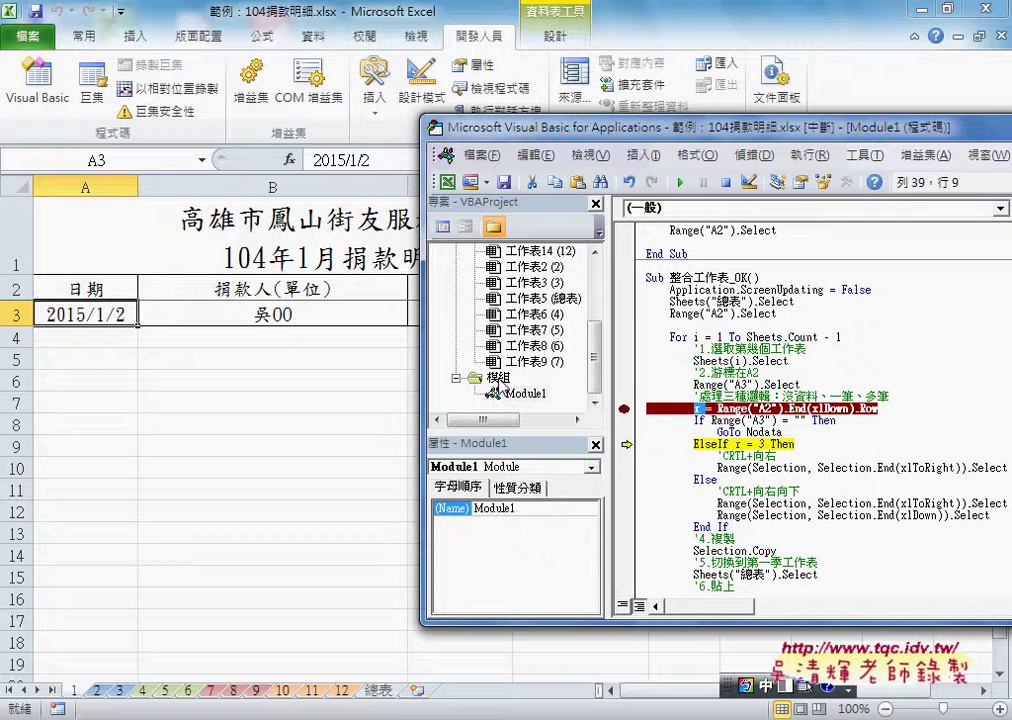
pyautogui.press('F8')
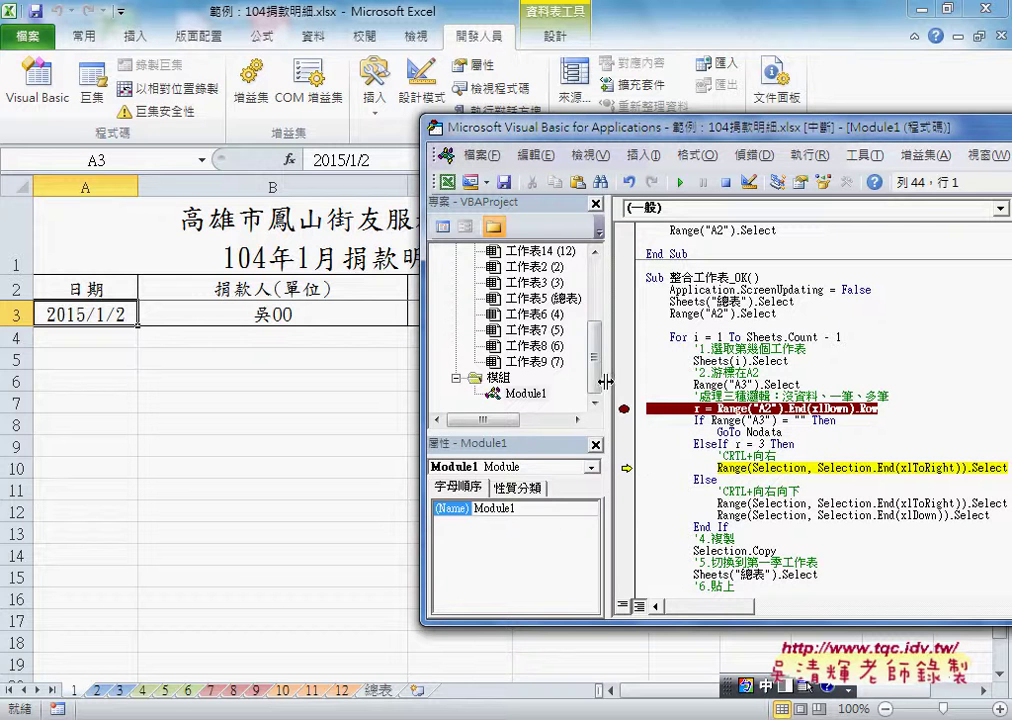
pyautogui.moveTo(605, 381); pyautogui.dragTo(515, 381)
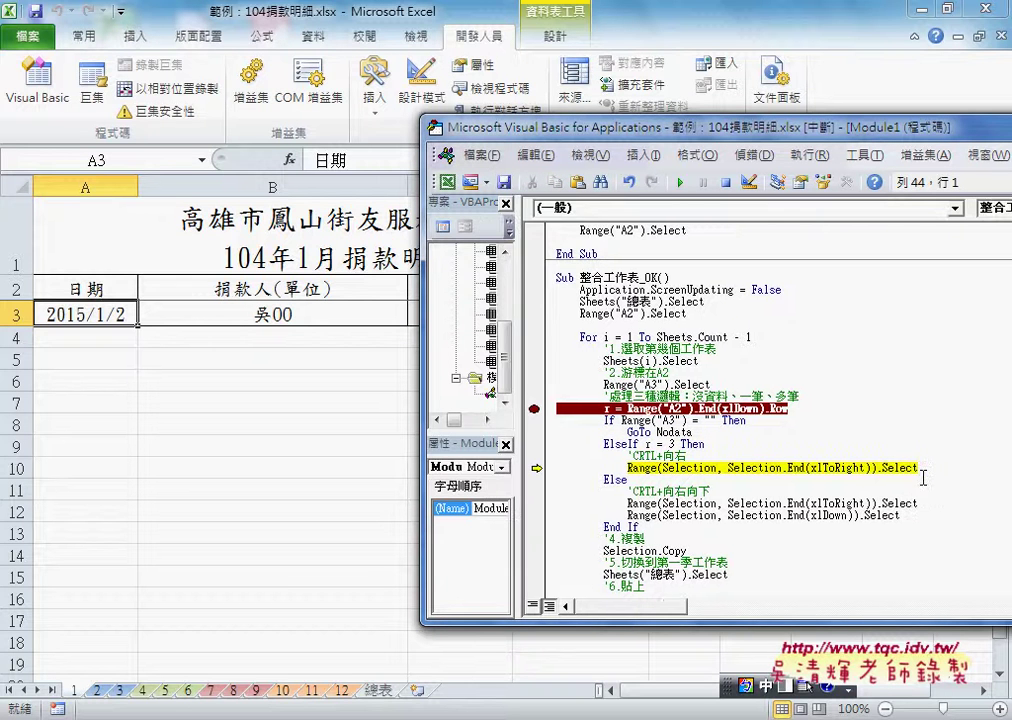
pyautogui.moveTo(921, 469); pyautogui.dragTo(627, 469)
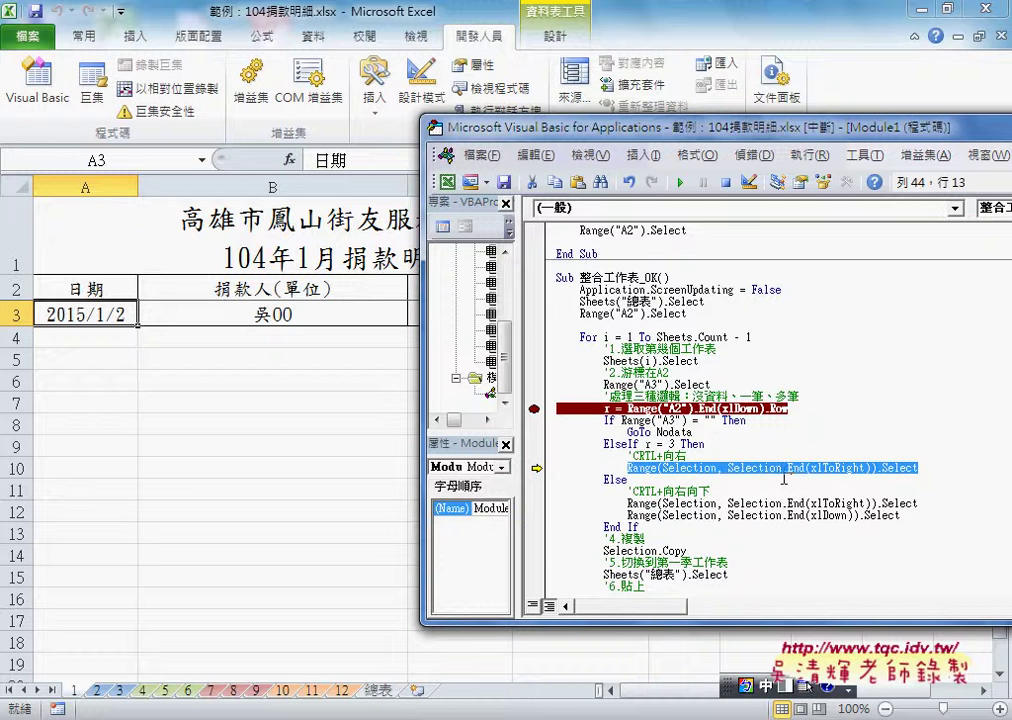
pyautogui.press('F8')
pyautogui.press('F8')
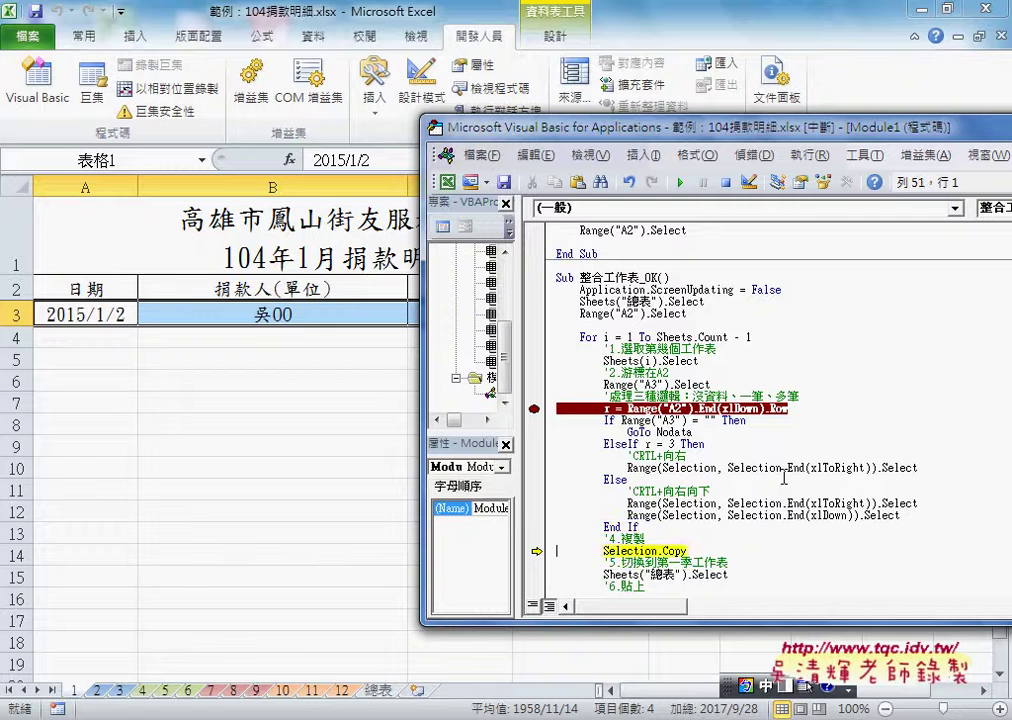
pyautogui.press('F8')
pyautogui.press('F8')
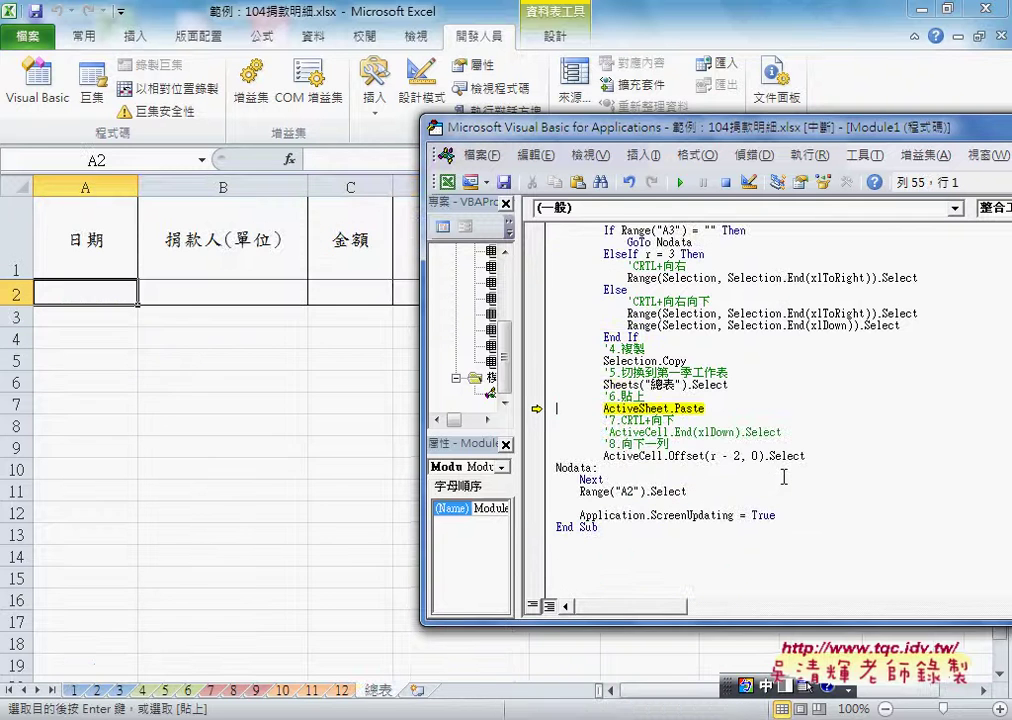
pyautogui.press('F8')
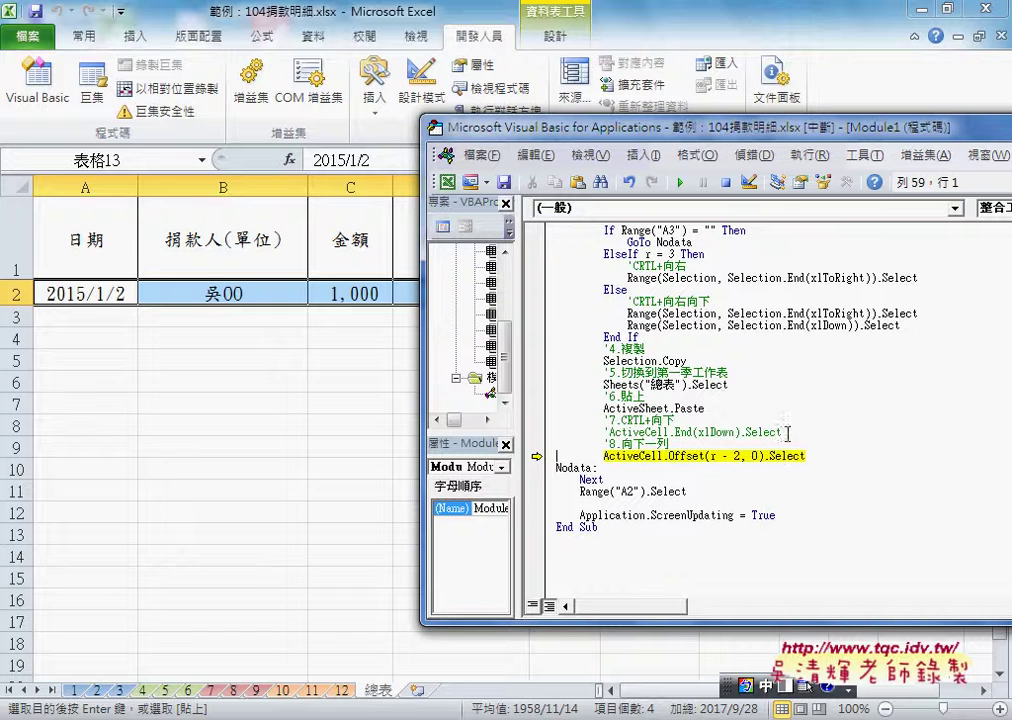
pyautogui.moveTo(782, 432); pyautogui.dragTo(604, 432)
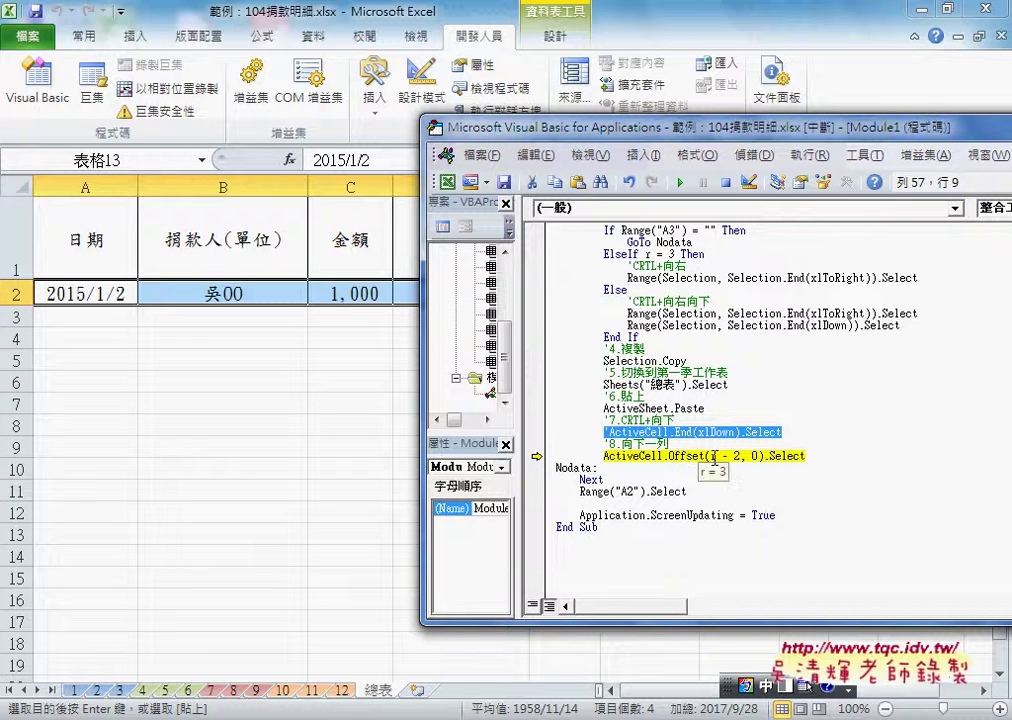
pyautogui.moveTo(713, 456)
# Inspect the January sheet's title, header row A2 and the data row being copied.
pyautogui.click(74, 690)
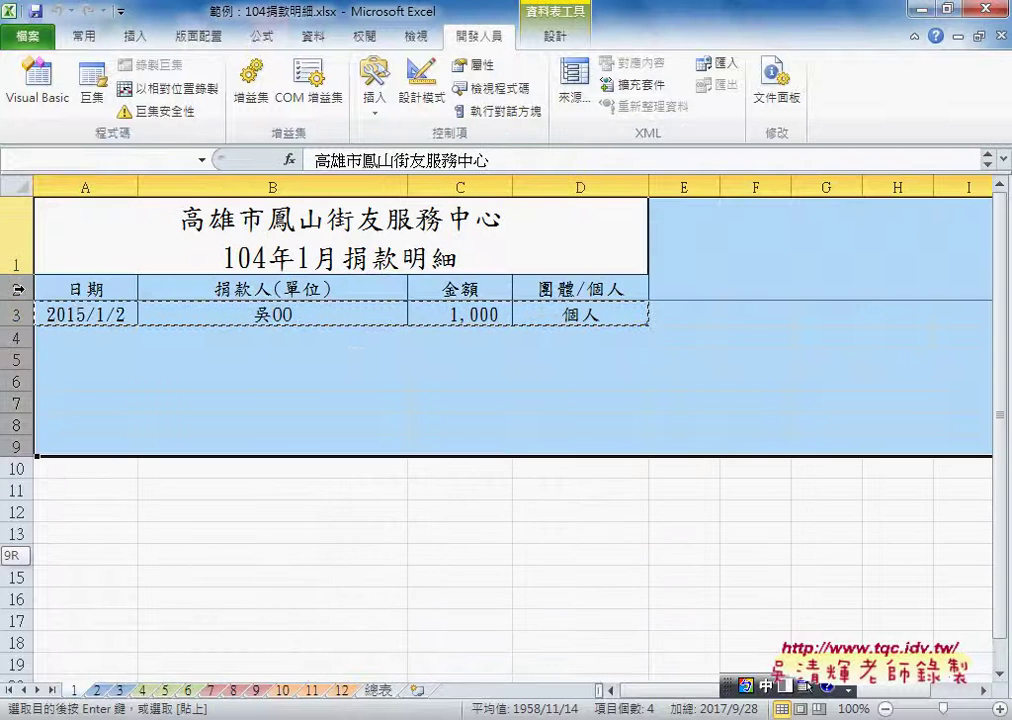
pyautogui.click(78, 248)
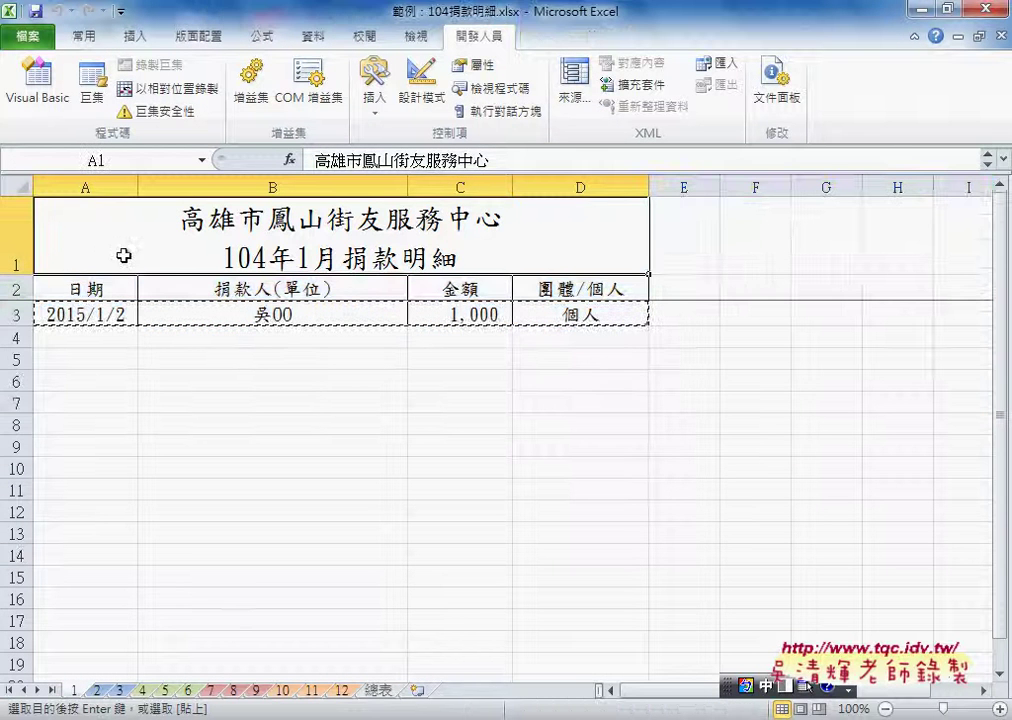
pyautogui.click(86, 288)
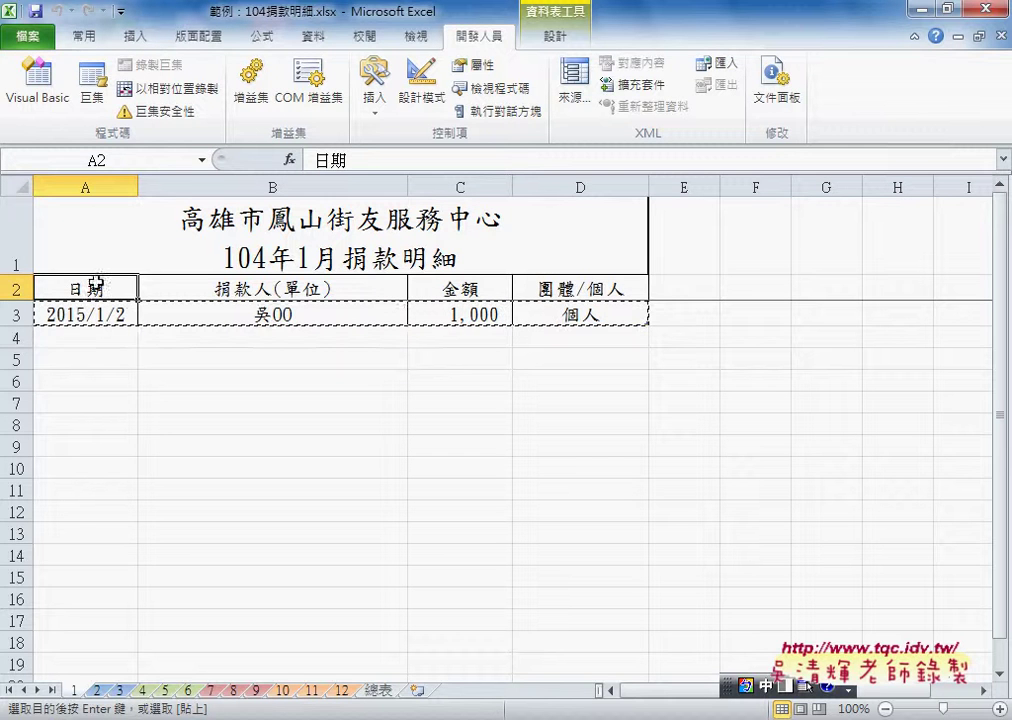
pyautogui.moveTo(80, 314)
pyautogui.mouseDown()
pyautogui.moveTo(609, 326)
pyautogui.moveTo(580, 314)
pyautogui.mouseUp()
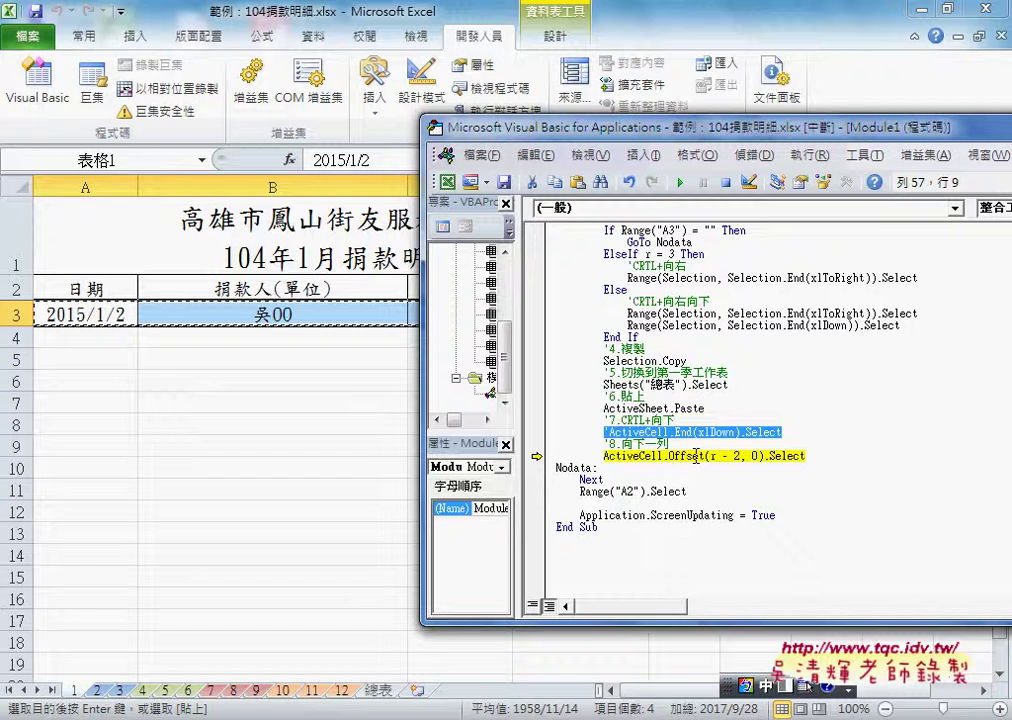
# Step past the Offset and Next lines to reach Sheets(i).Select for the next sheet.
pyautogui.press('F5')
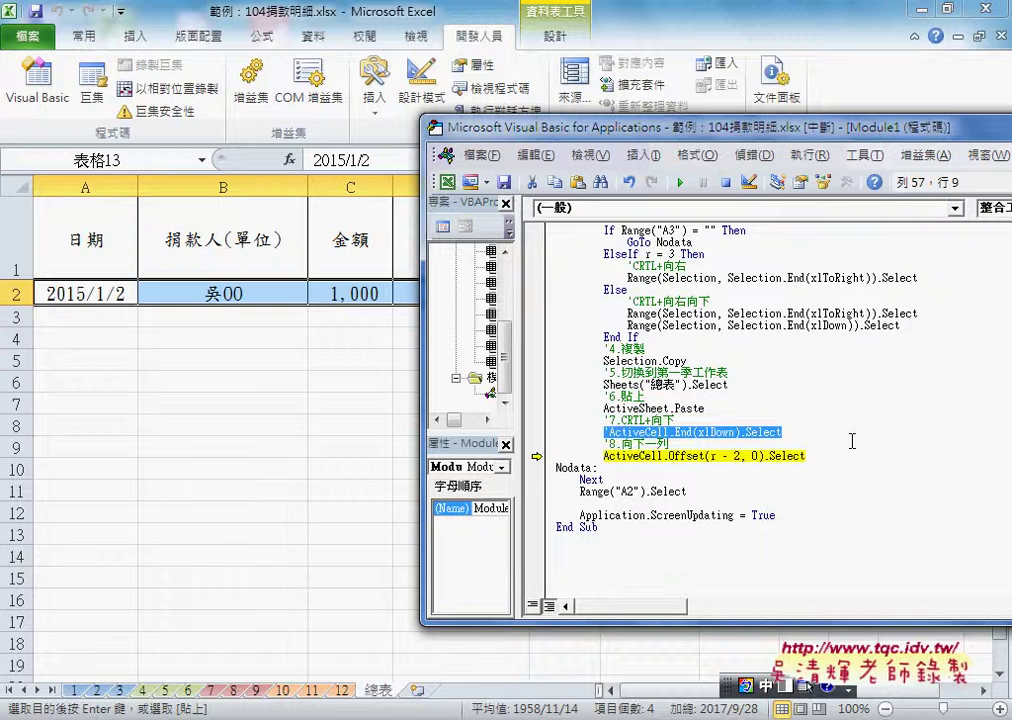
pyautogui.press('F8')
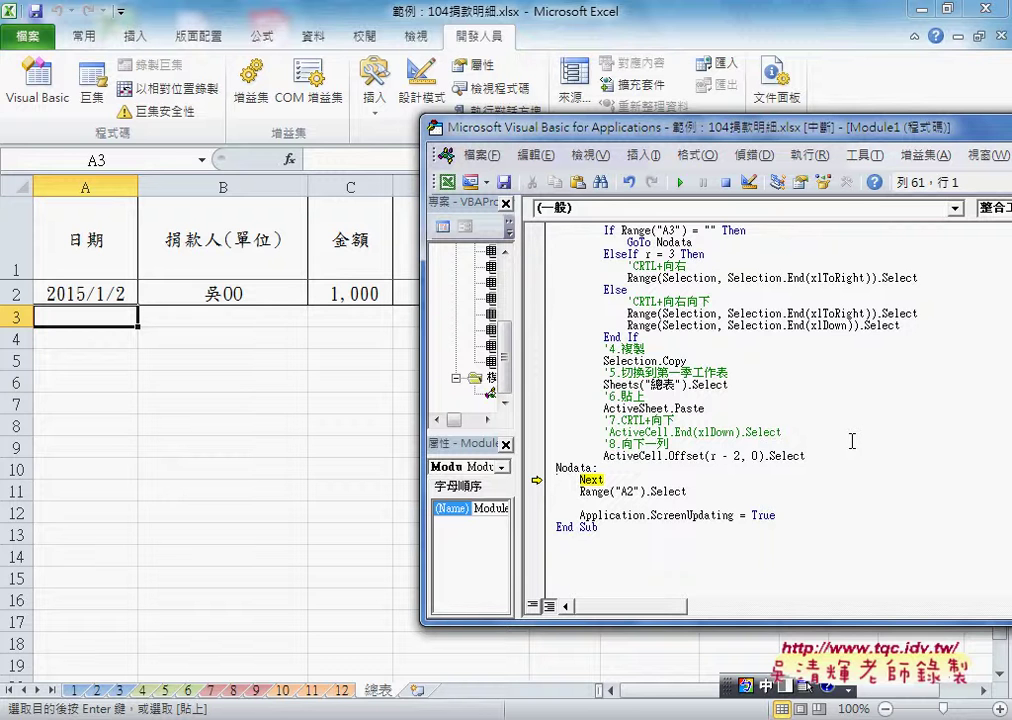
pyautogui.press('F8')
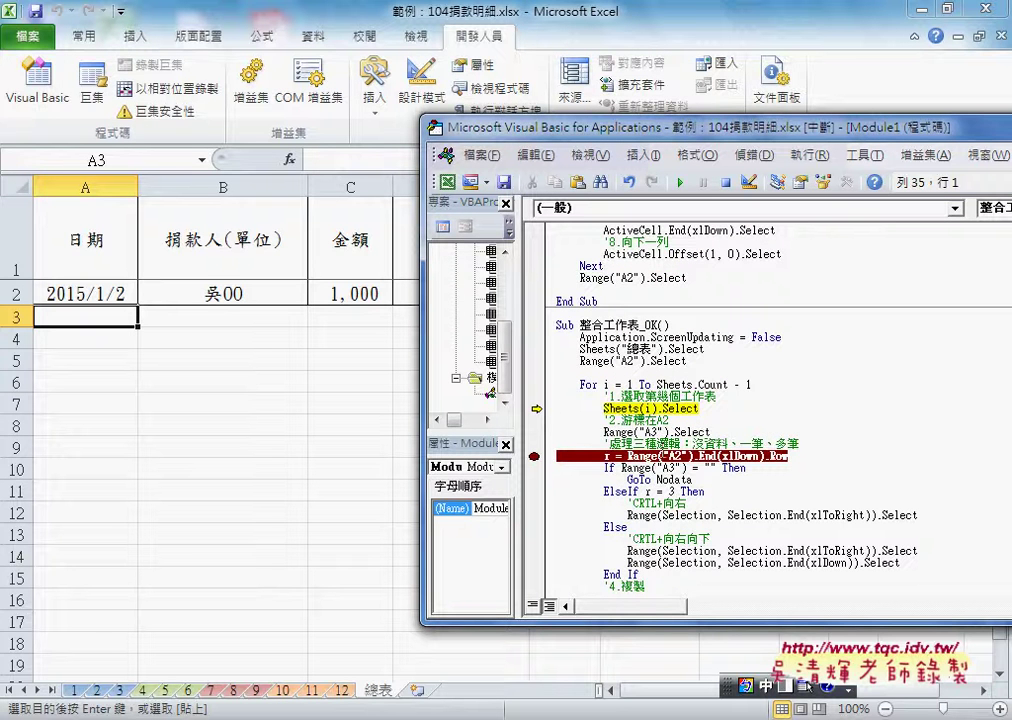
# Clear the row-count breakpoint and resume the macro, then check 總表 rows from 2015/1/2 to 2015/12/9.
pyautogui.click(534, 456)
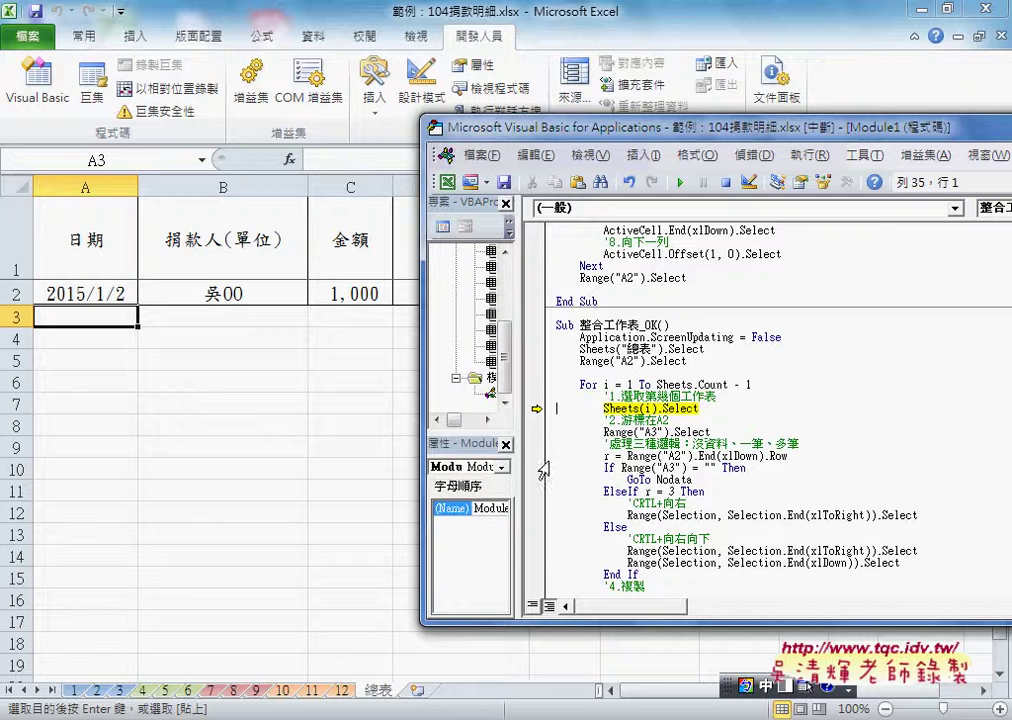
pyautogui.click(541, 457)
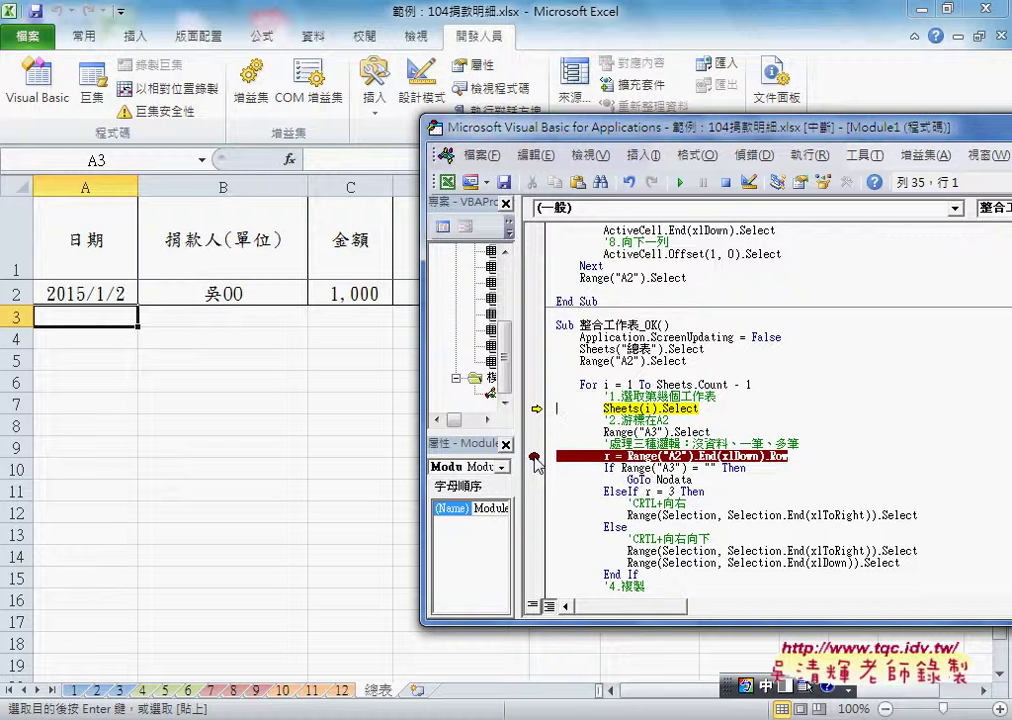
pyautogui.click(532, 458)
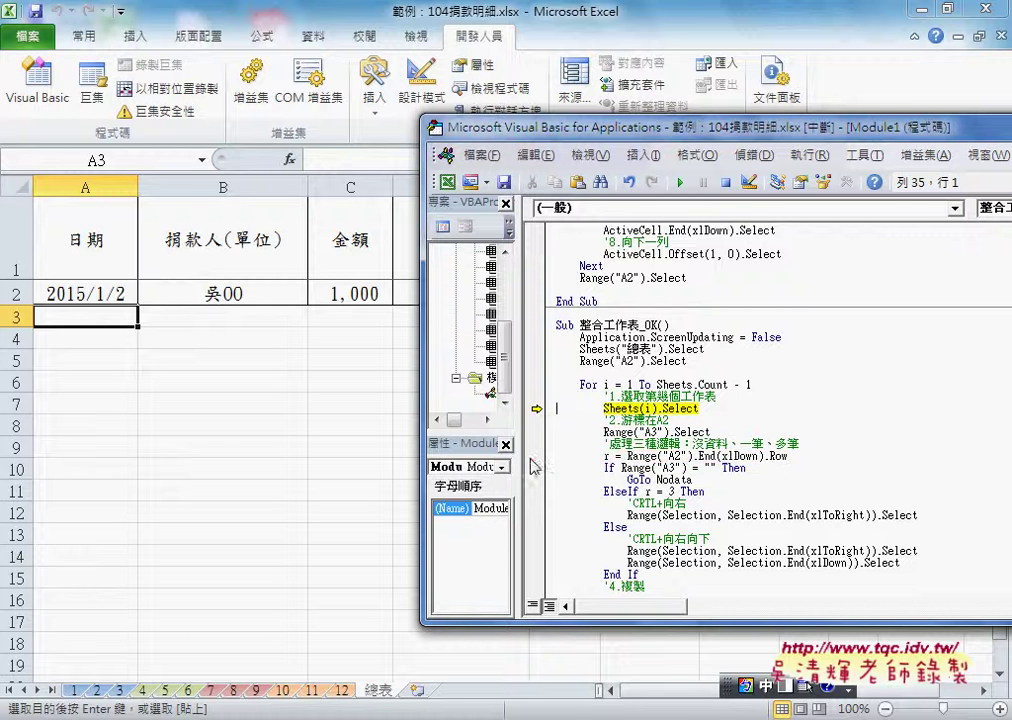
pyautogui.click(681, 182)
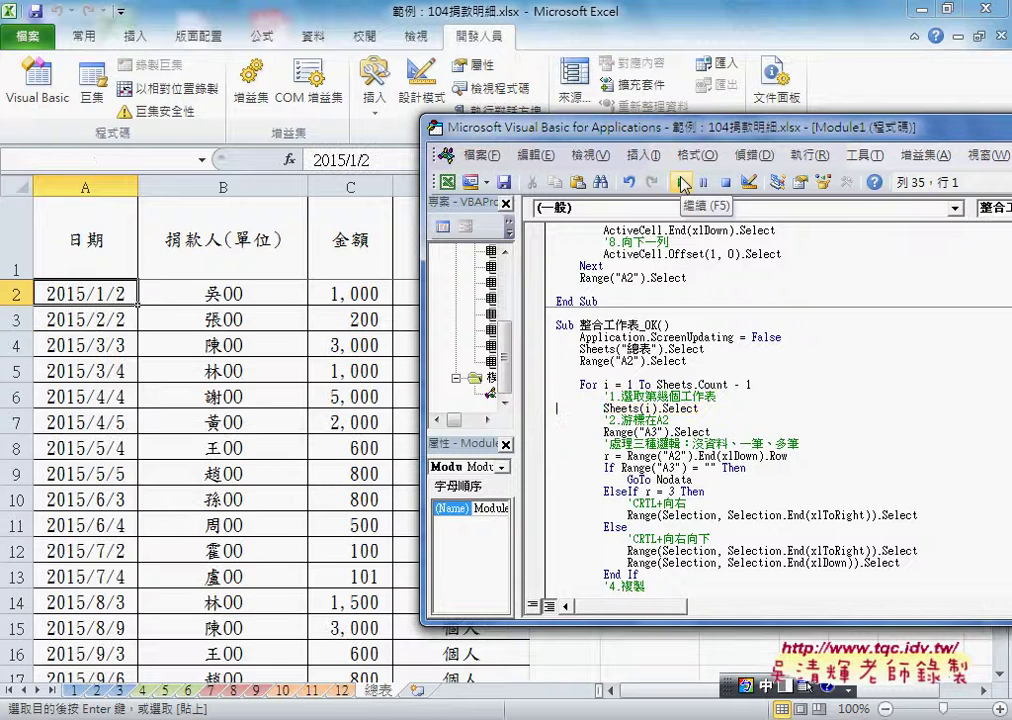
pyautogui.click(336, 440)
pyautogui.scroll(-2, 340, 438)
pyautogui.scroll(-2, 340, 438)
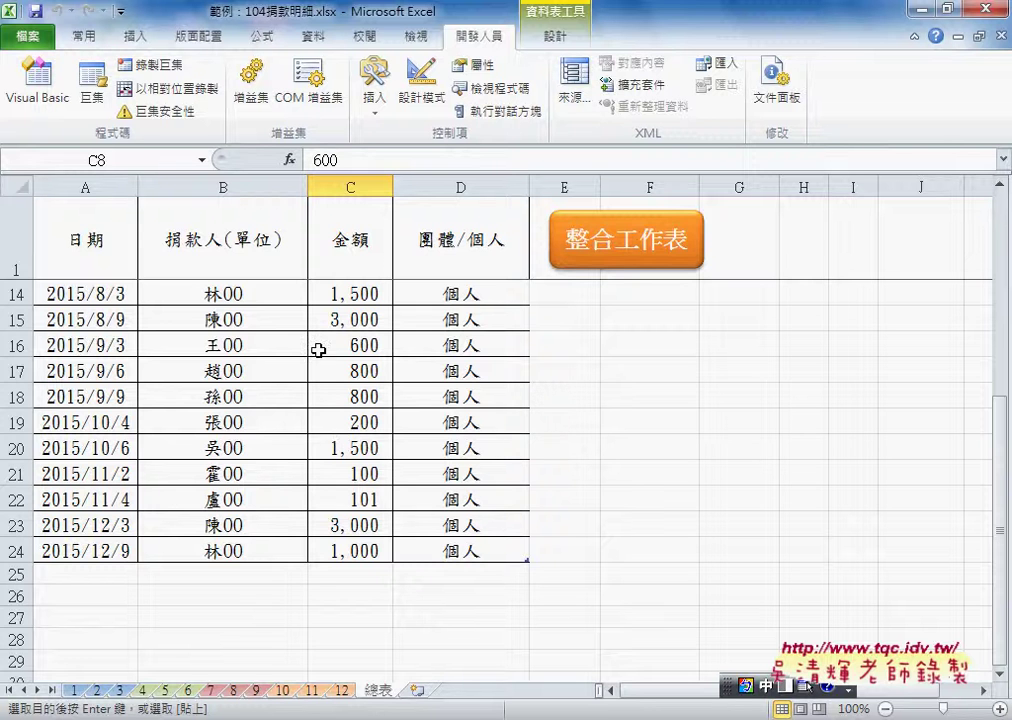
# Delete the merged donation rows from 總表.
pyautogui.moveTo(459, 547)
pyautogui.mouseDown()
pyautogui.moveTo(117, 237)
pyautogui.moveTo(119, 297)
pyautogui.mouseUp()
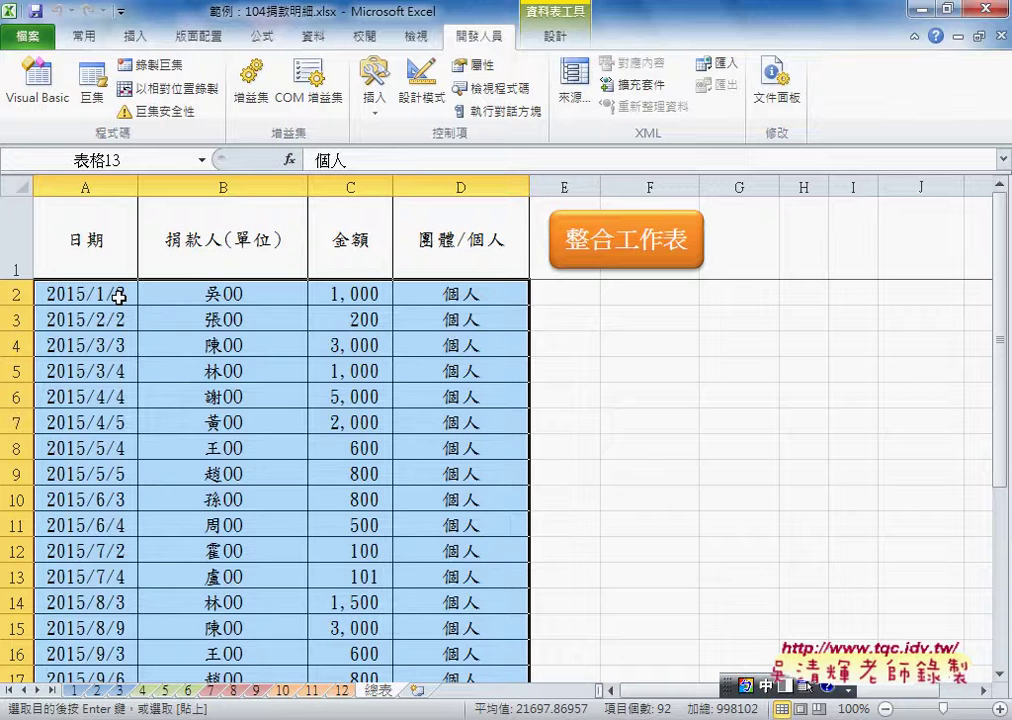
pyautogui.press('Delete')
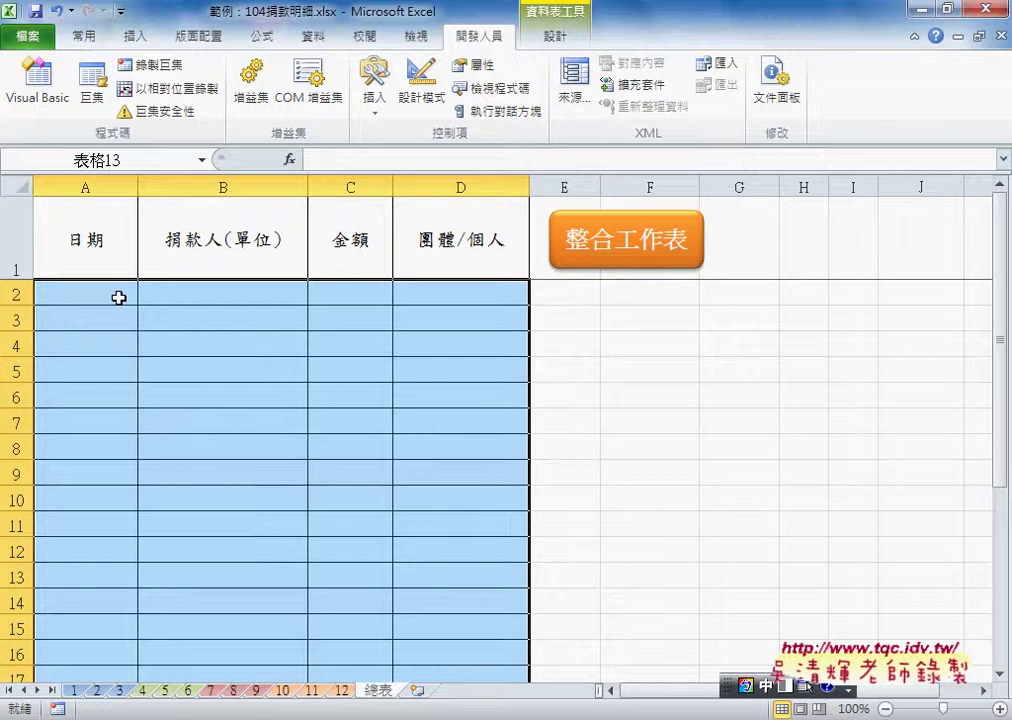
pyautogui.click(578, 370)
# Run the 整合工作表 button and debug the resulting run-time error 1004 at the paste line.
pyautogui.click(619, 262)
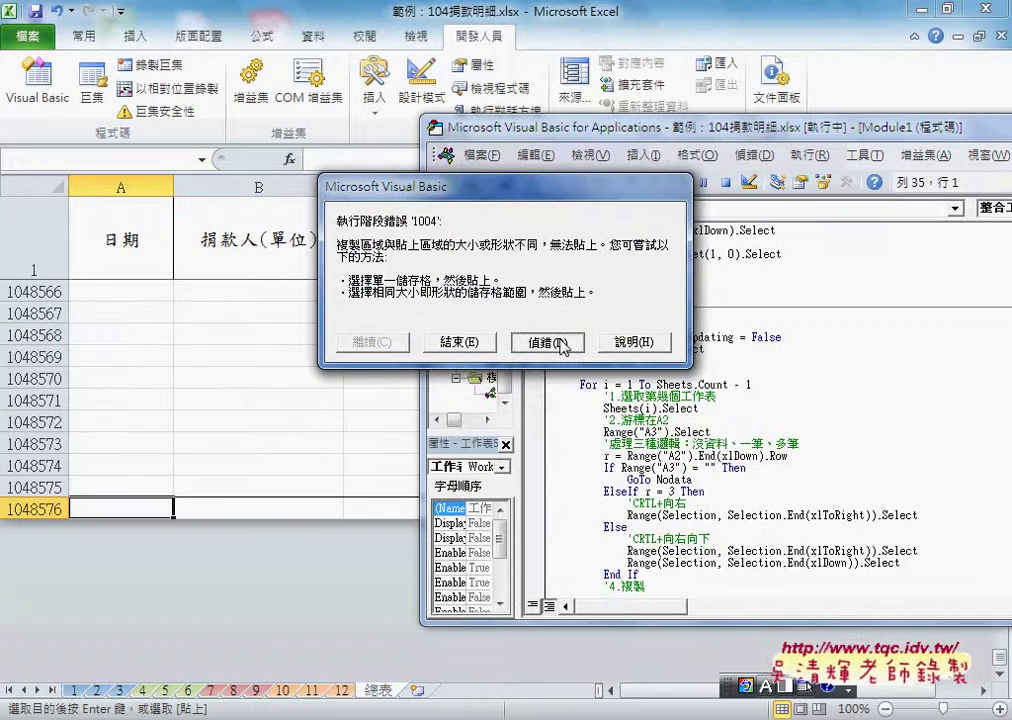
pyautogui.click(540, 342)
pyautogui.click(693, 372)
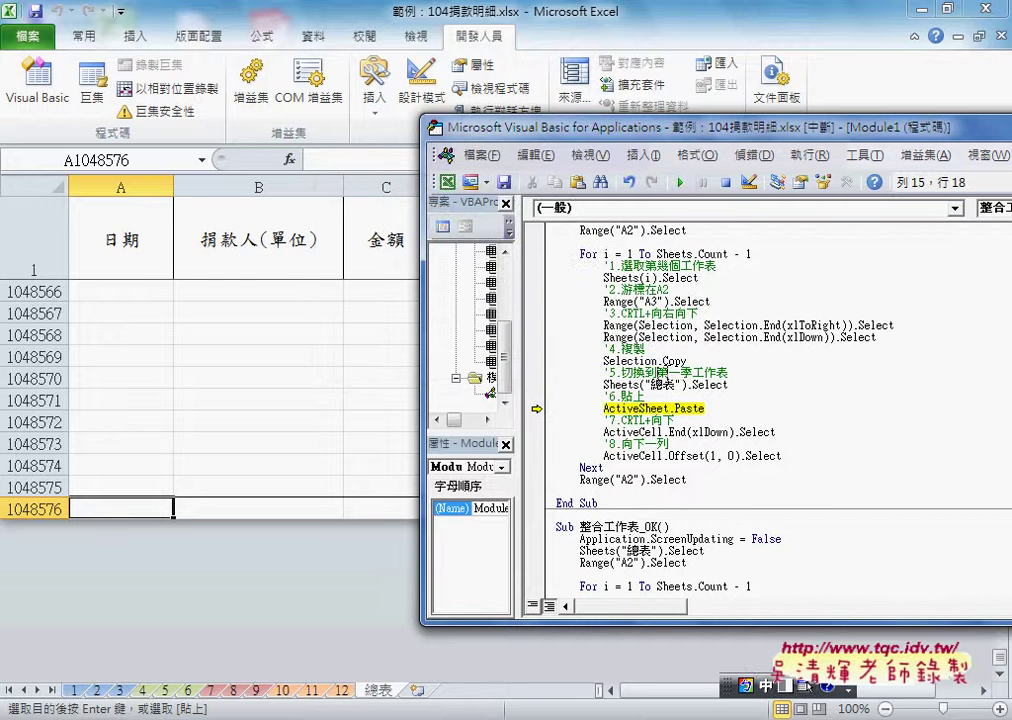
pyautogui.scroll(1, 258, 304)
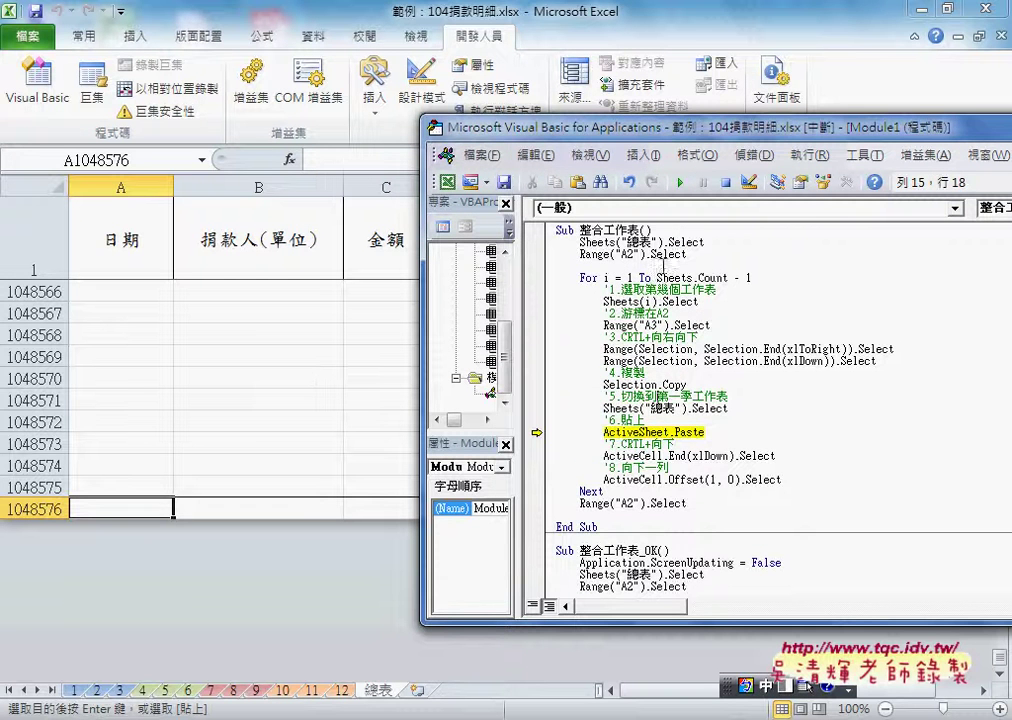
pyautogui.click(251, 369)
# Assign the 整合工作表_OK macro to the 整合工作表 button.
pyautogui.rightClick(647, 261)
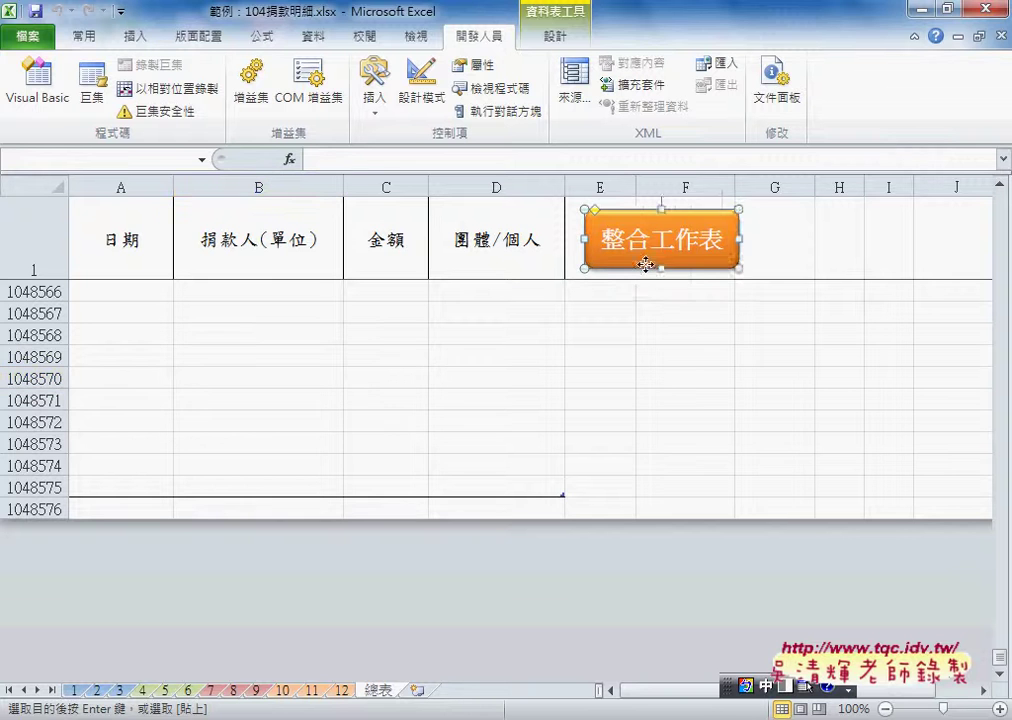
pyautogui.click(697, 534)
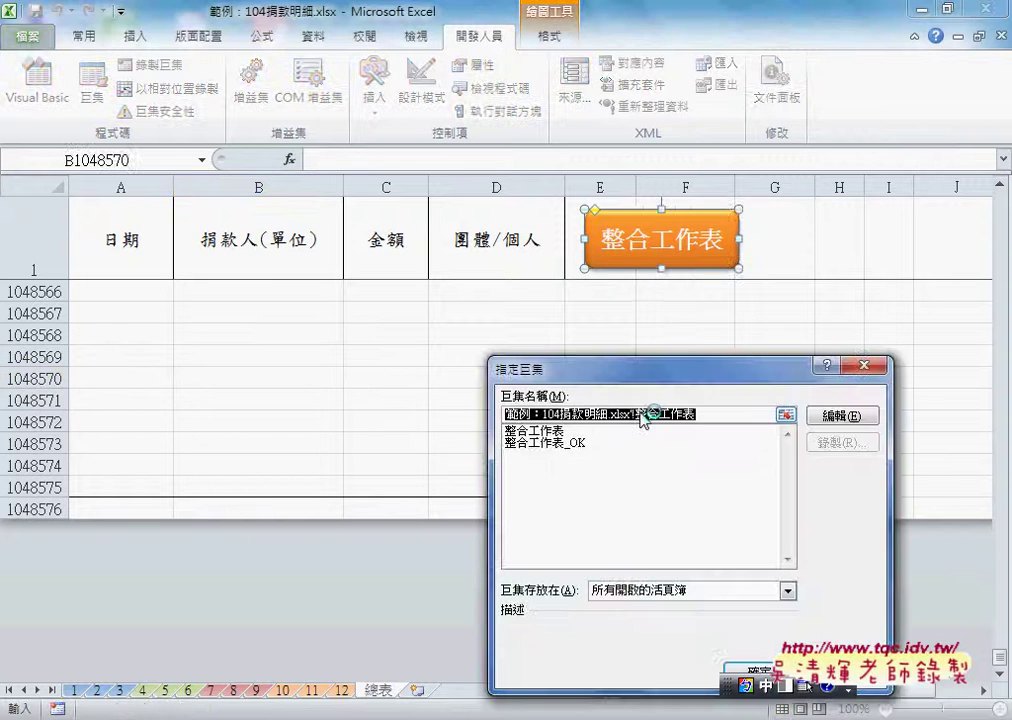
pyautogui.click(570, 443)
pyautogui.click(760, 670)
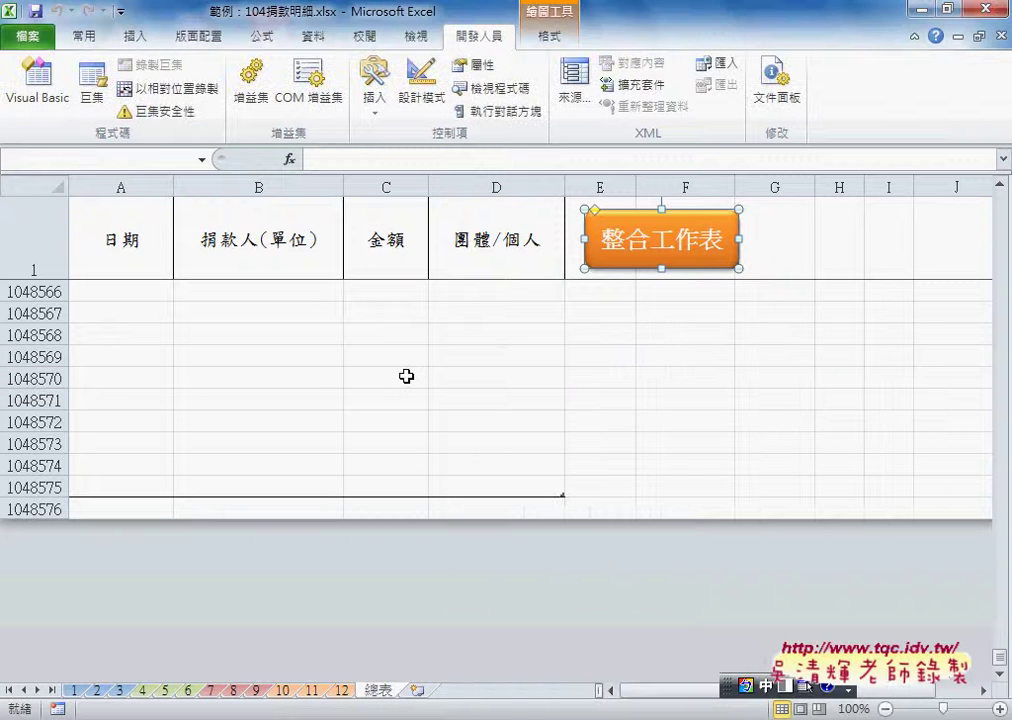
pyautogui.click(170, 397)
# Clear the leftover row A2:D2 on 總表.
pyautogui.hotkey('ctrl', 'Up')
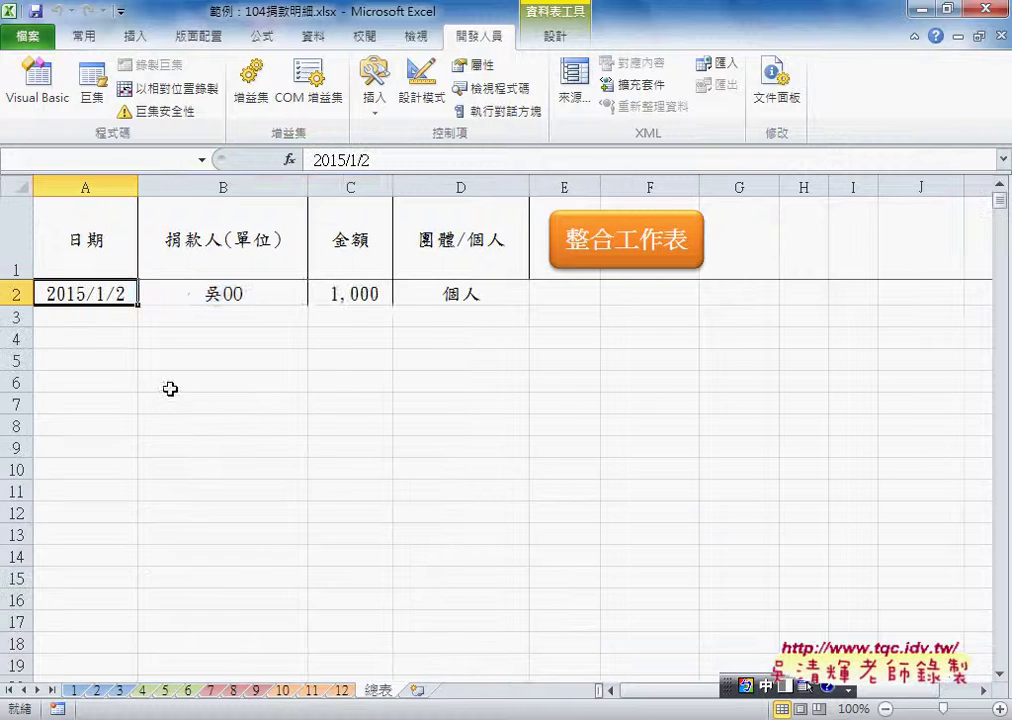
pyautogui.moveTo(102, 293); pyautogui.dragTo(440, 294)
pyautogui.press('Delete')
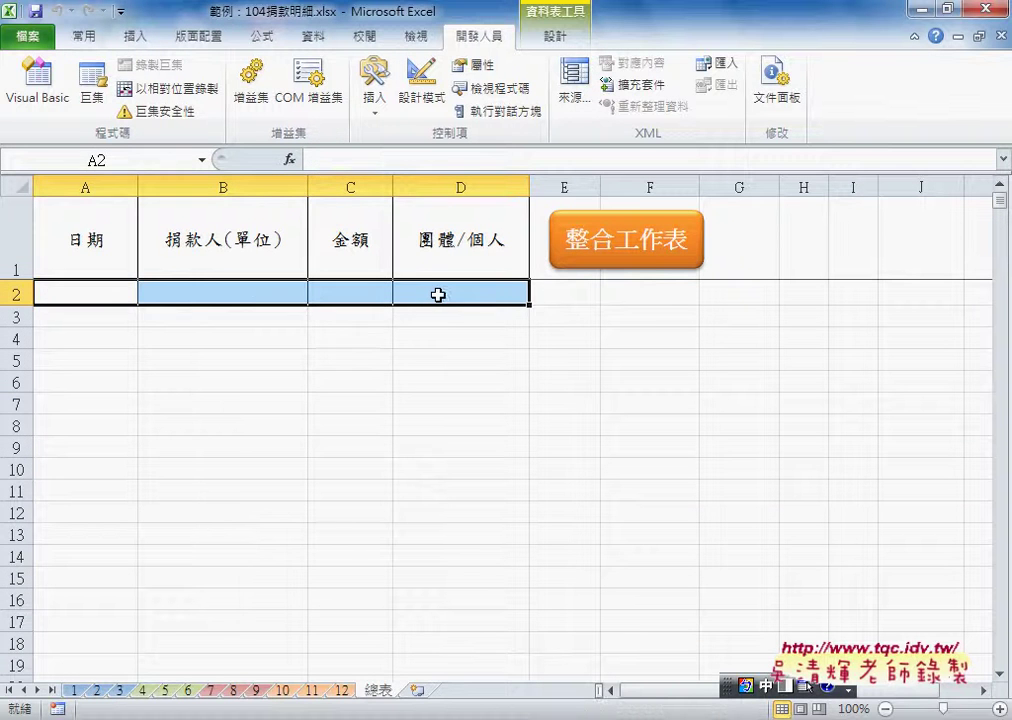
pyautogui.click(672, 312)
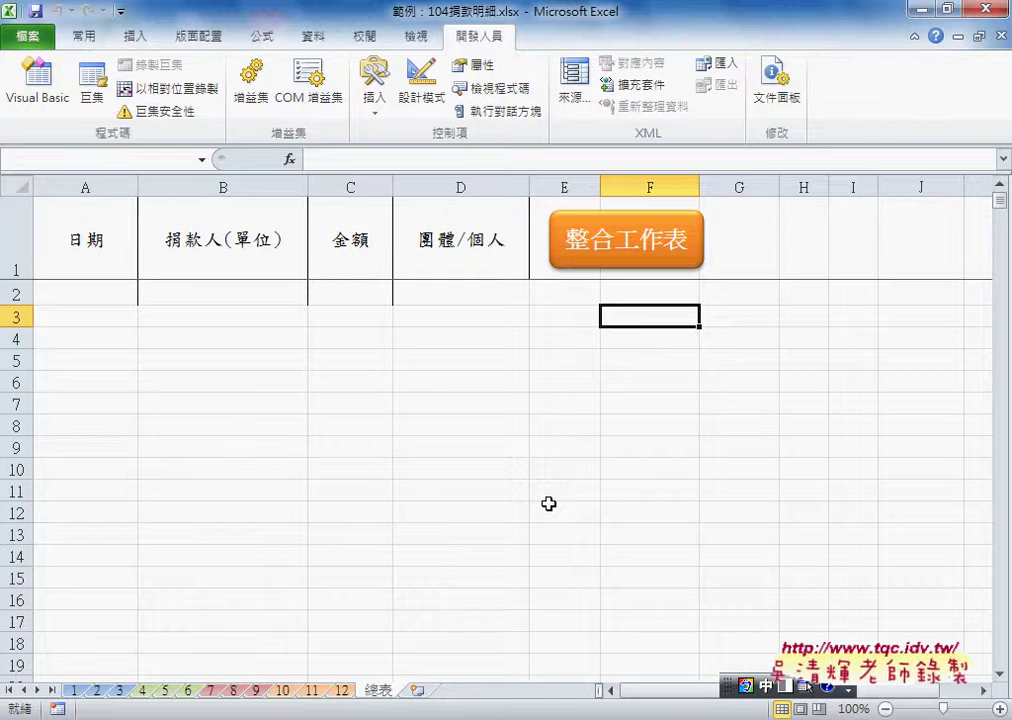
# End the paused old 整合工作表 macro run in the VBA editor.
pyautogui.hotkey('alt', 'F11')
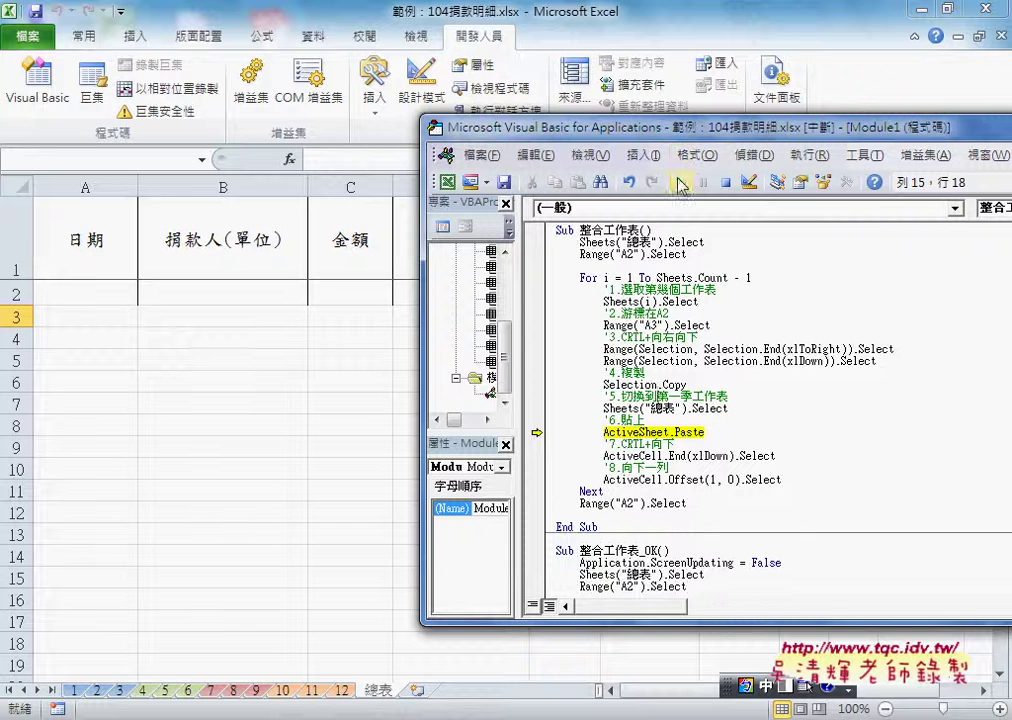
pyautogui.click(680, 185)
pyautogui.click(468, 404)
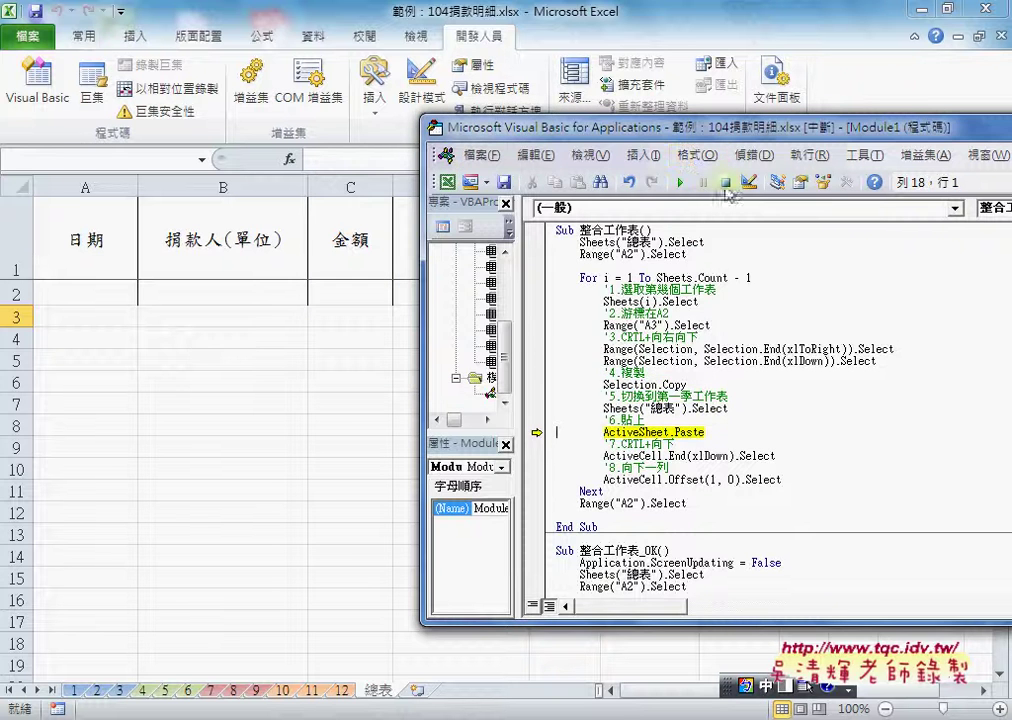
pyautogui.click(365, 418)
# Run 整合工作表_OK from the button and check 總表 refilled with all monthly donations.
pyautogui.click(641, 266)
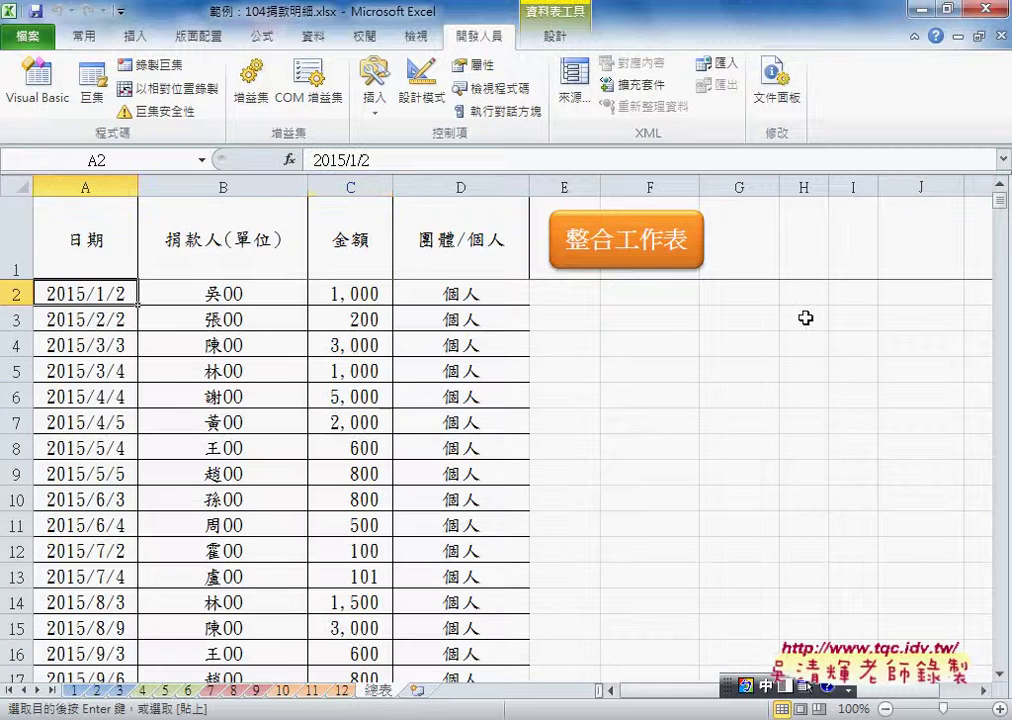
pyautogui.scroll(-3, 614, 501)
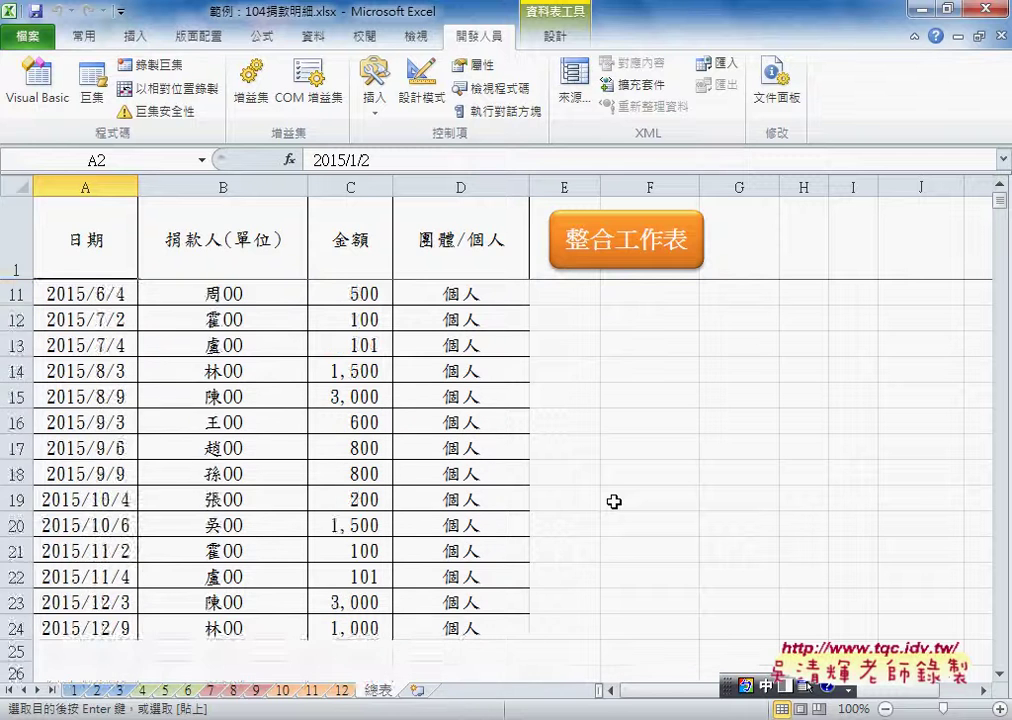
pyautogui.scroll(1, 614, 501)
pyautogui.scroll(2, 614, 501)
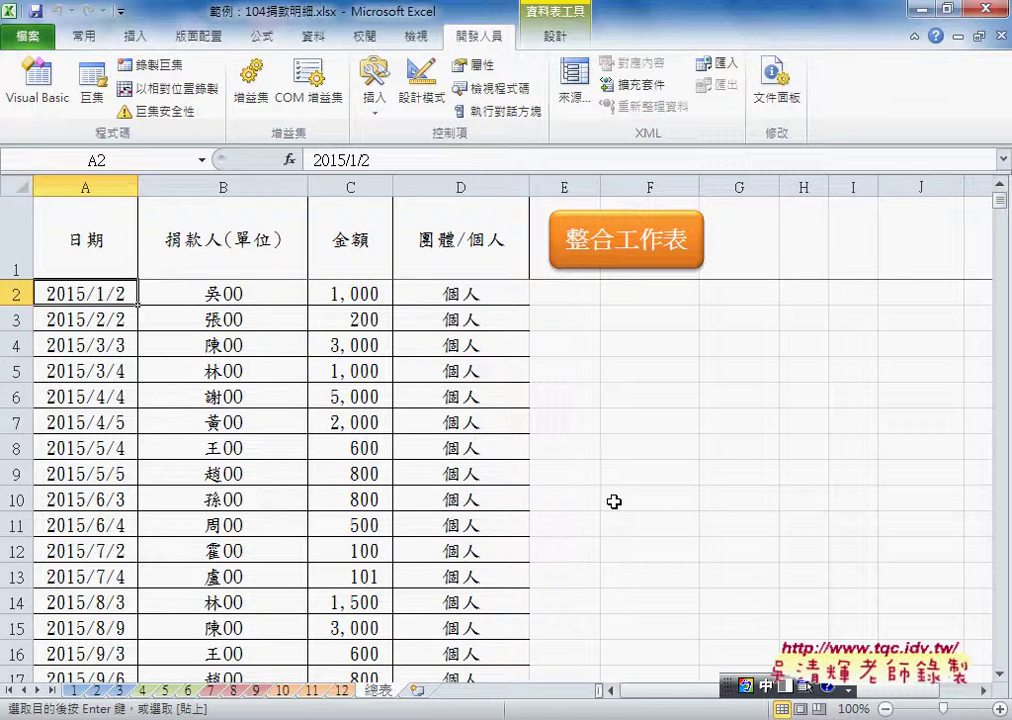
# Bring up the Google Docs 程式碼 document showing the revised macro code.
pyautogui.click(515, 715)
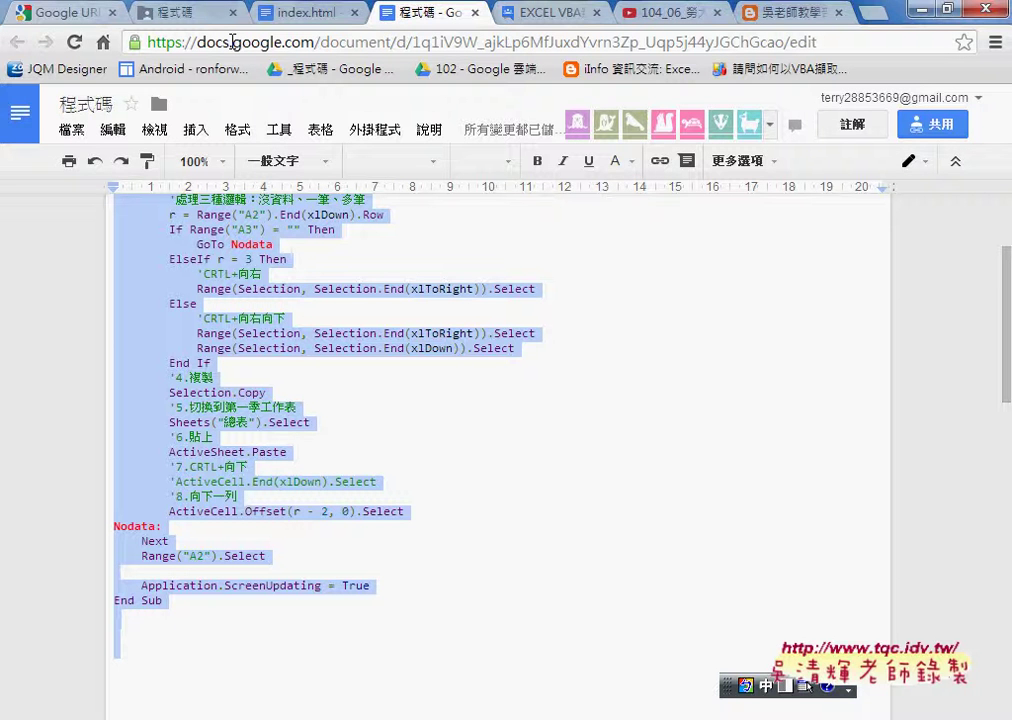
# Show the 104_06_勞大VBA進階06 YouTube playlist of 16 lesson videos.
pyautogui.click(648, 12)
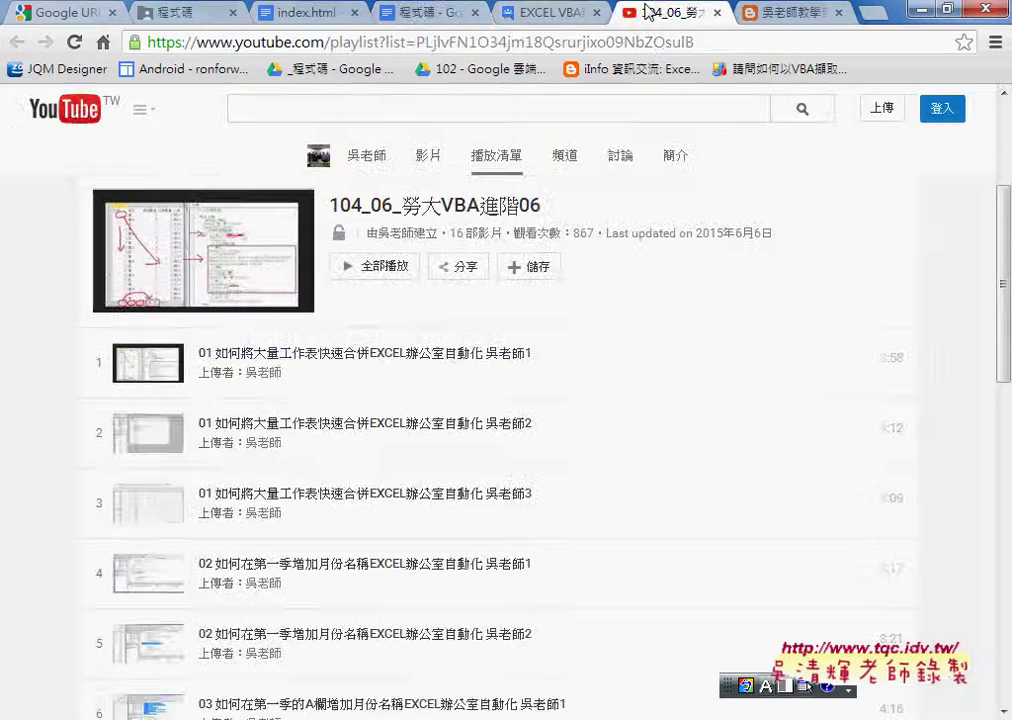